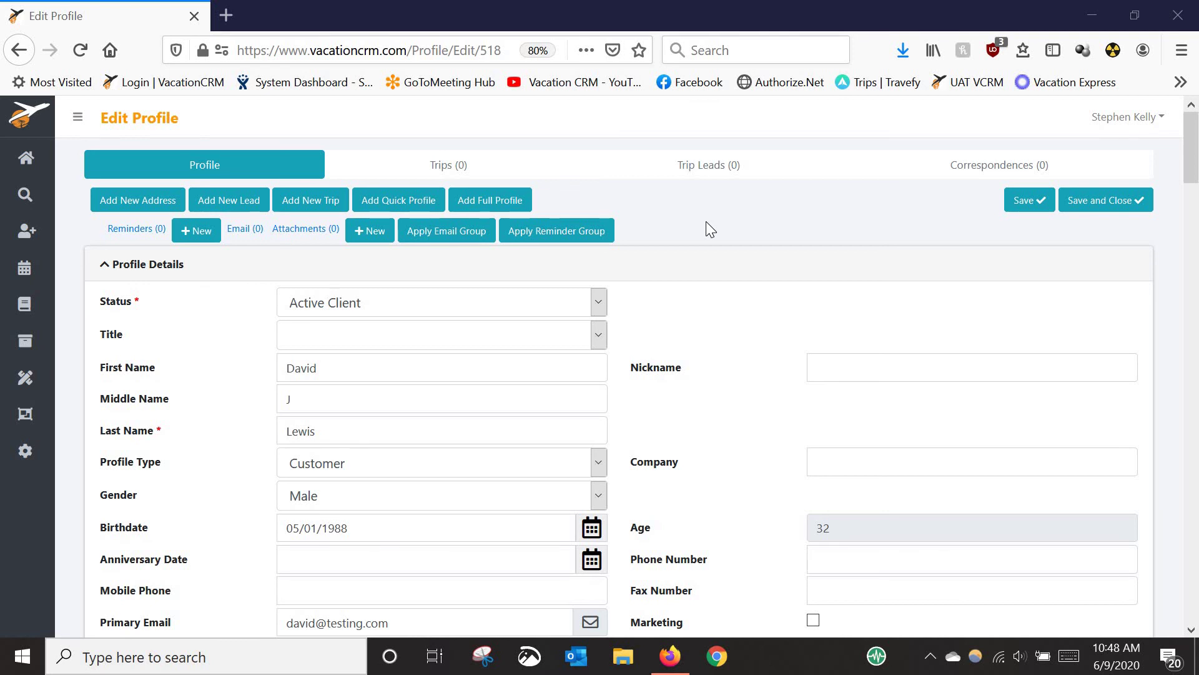
# Step: Start a new trip from the client's profile and include the spouse and child as additional attendees
pyautogui.scroll(-7, 690, 396)
pyautogui.scroll(-3, 729, 412)
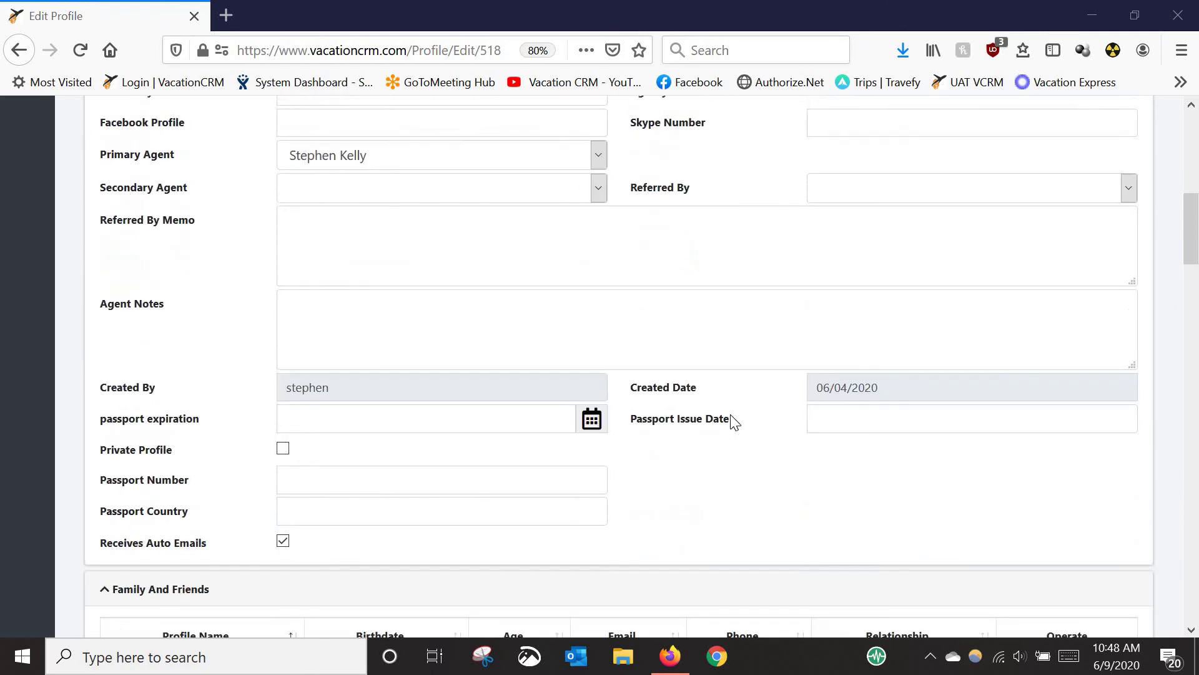
pyautogui.scroll(-2, 288, 567)
pyautogui.scroll(4, 268, 471)
pyautogui.scroll(8, 188, 467)
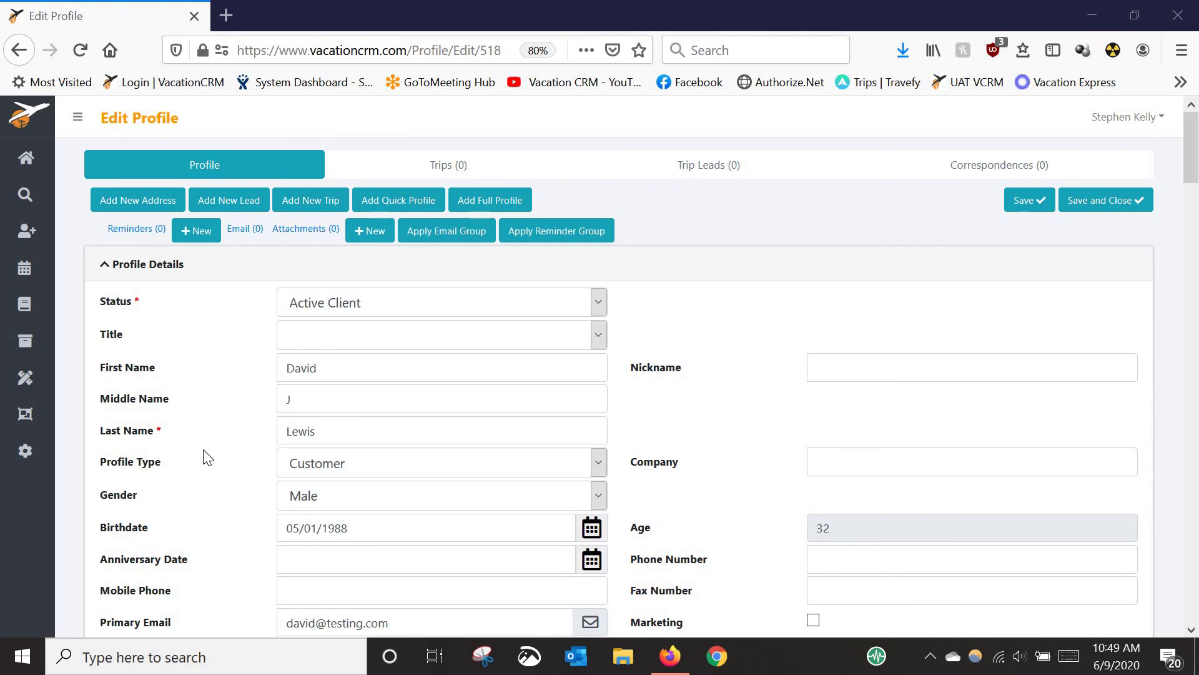
pyautogui.click(442, 179)
pyautogui.click(298, 211)
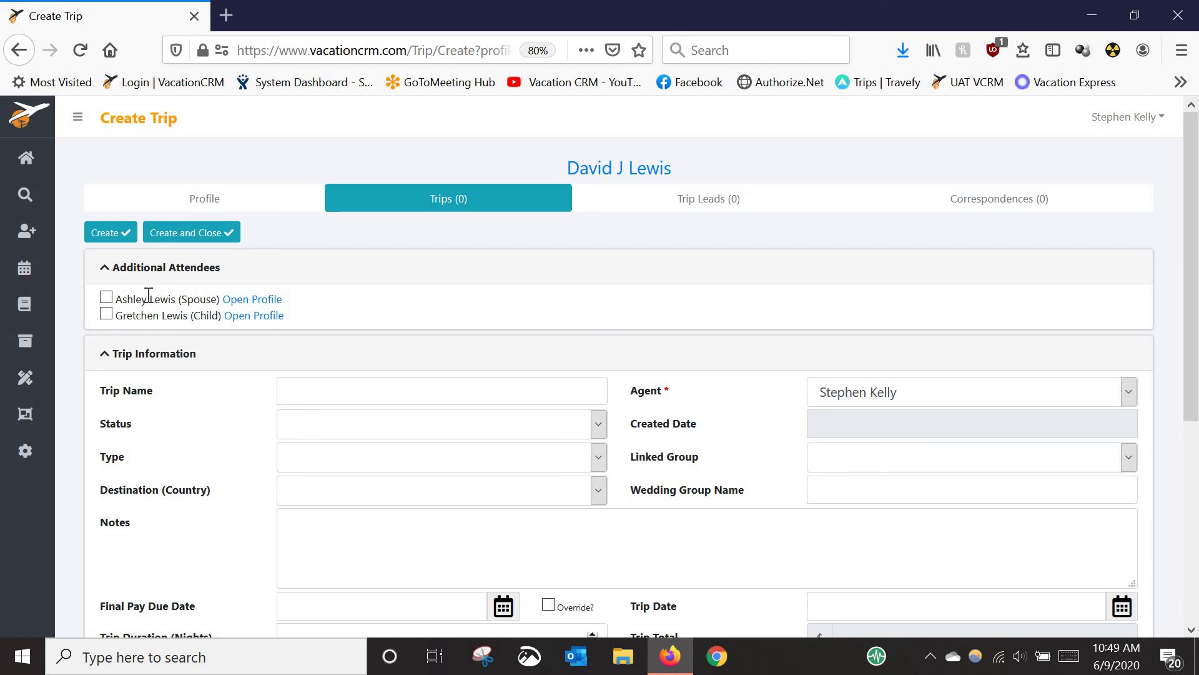
pyautogui.click(105, 299)
pyautogui.click(106, 314)
# Step: Name the trip "Family Vacation Royalton Riv Cancun Aug 2020" and set its status to Awaiting Deposit
pyautogui.scroll(-2, 691, 326)
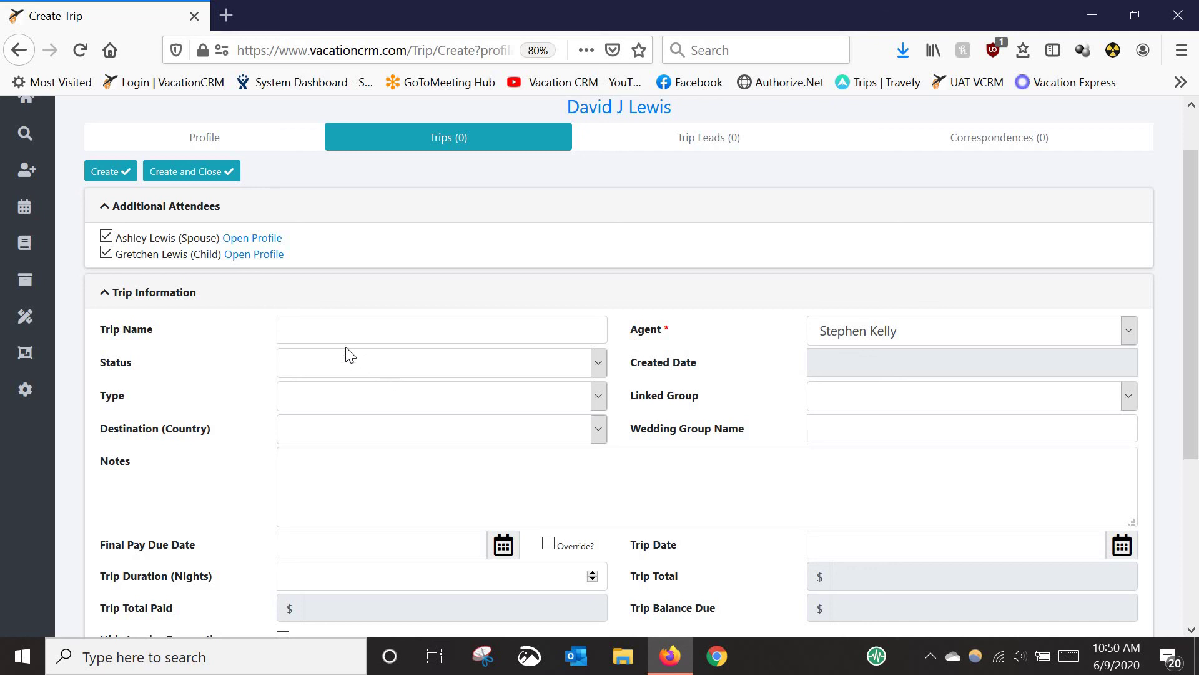
pyautogui.click(330, 338)
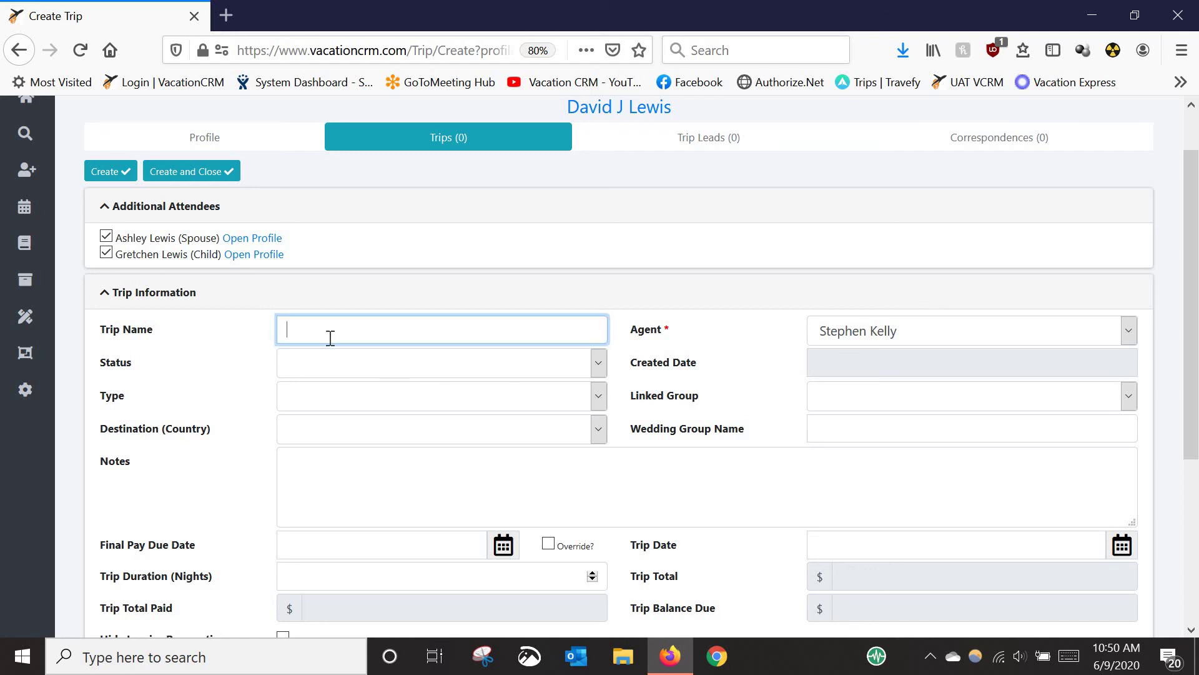
pyautogui.write('F')
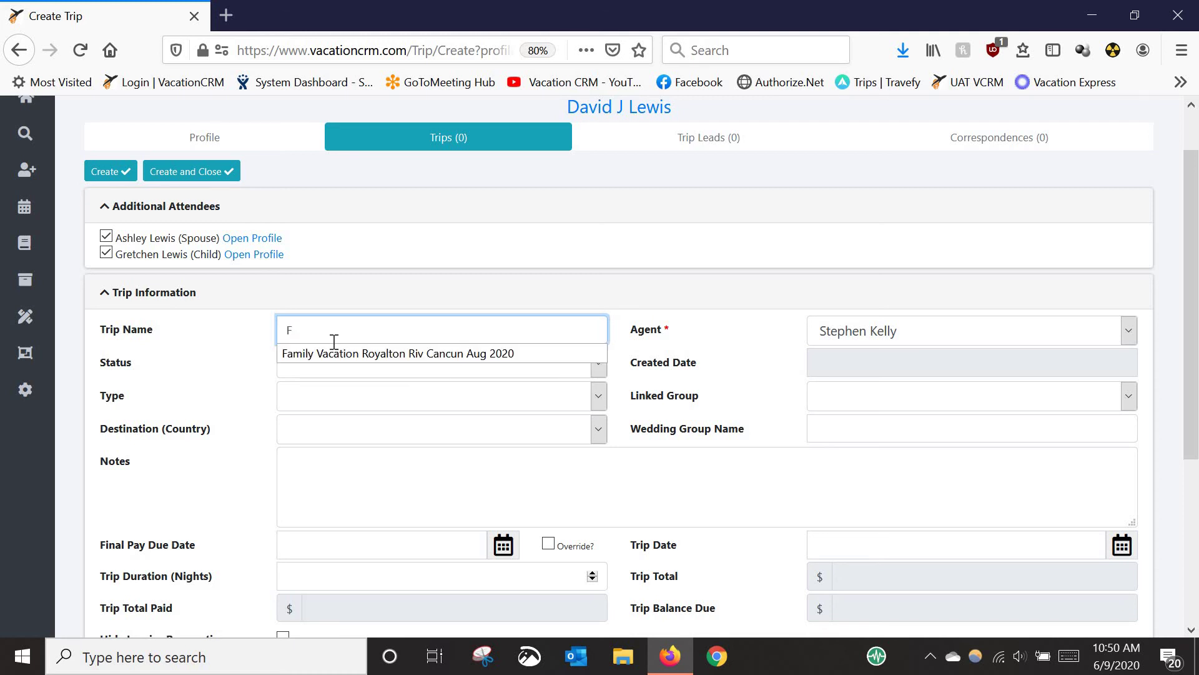
pyautogui.click(343, 350)
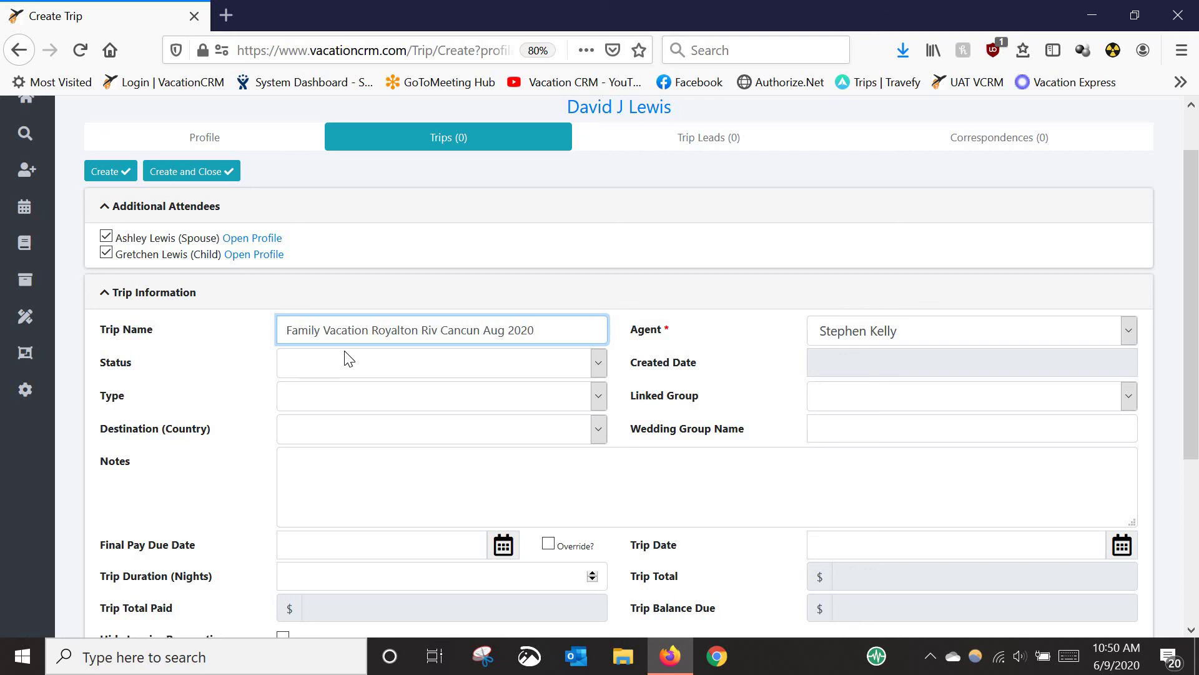
pyautogui.click(350, 364)
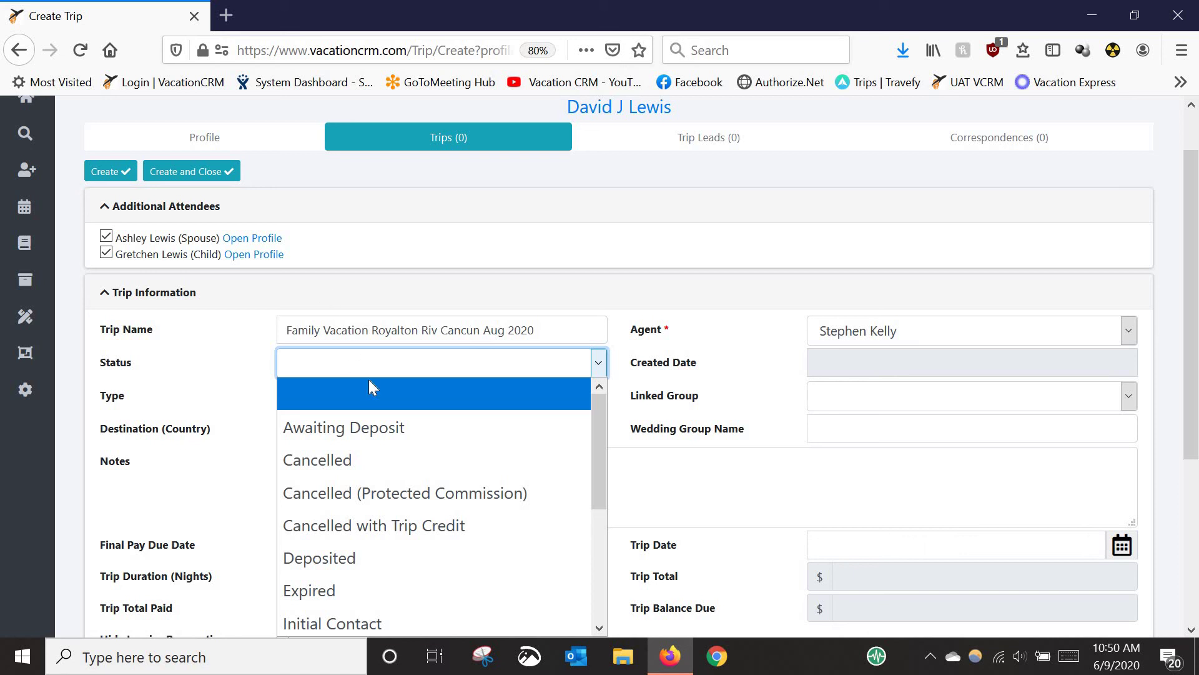
pyautogui.click(362, 429)
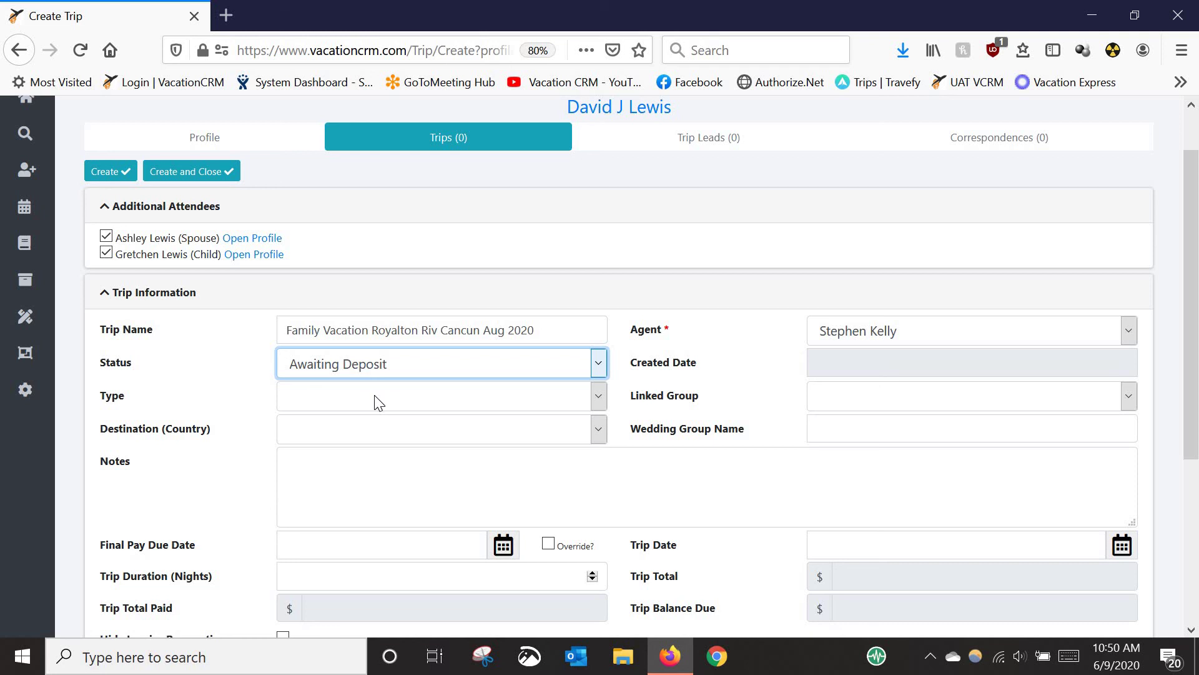
# Step: Set the trip type to Family Vacation and the destination country to Mexico
pyautogui.click(379, 403)
pyautogui.scroll(-3, 408, 338)
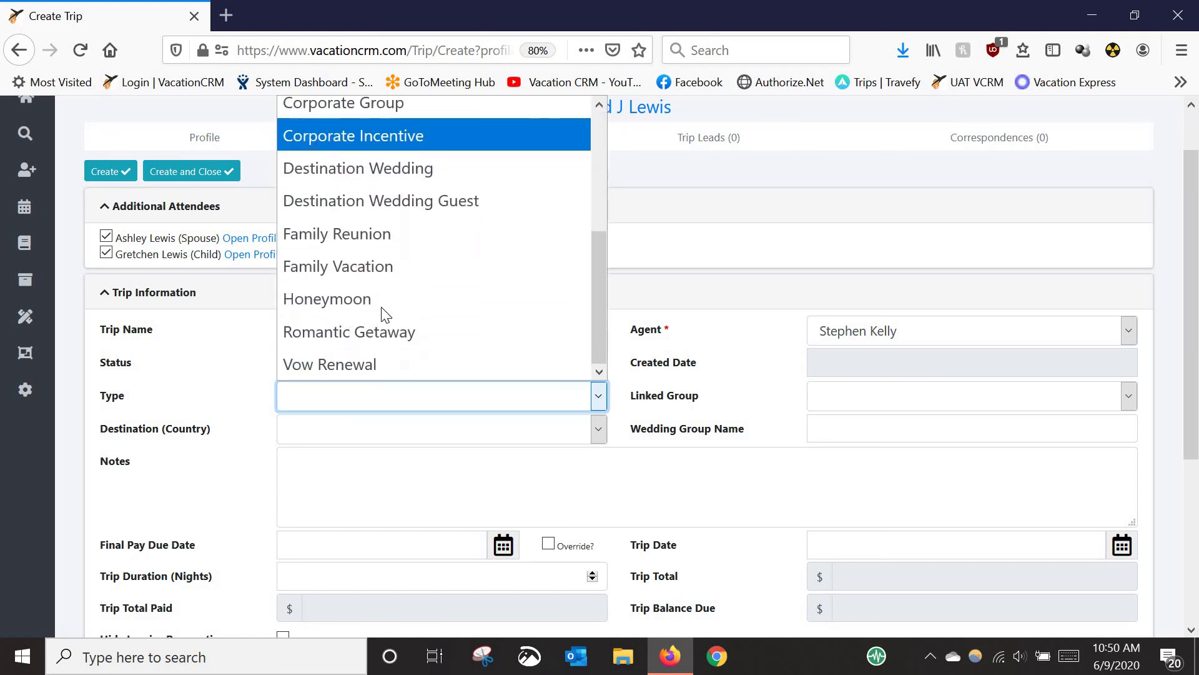
pyautogui.click(374, 273)
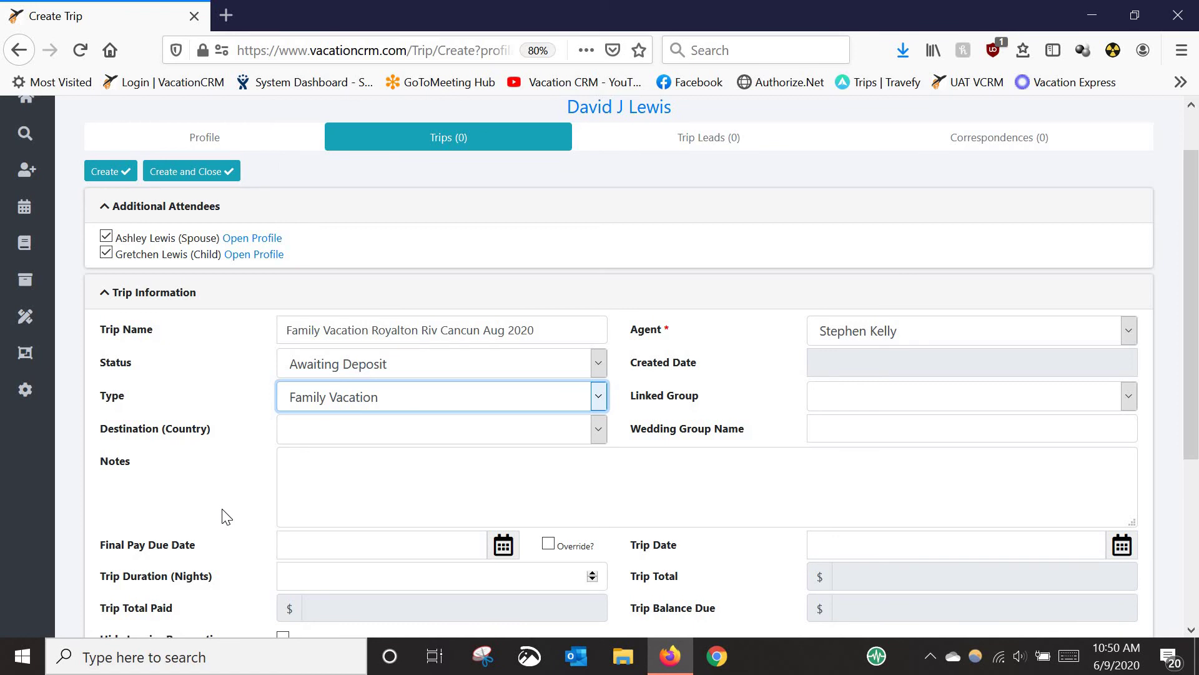
pyautogui.click(379, 399)
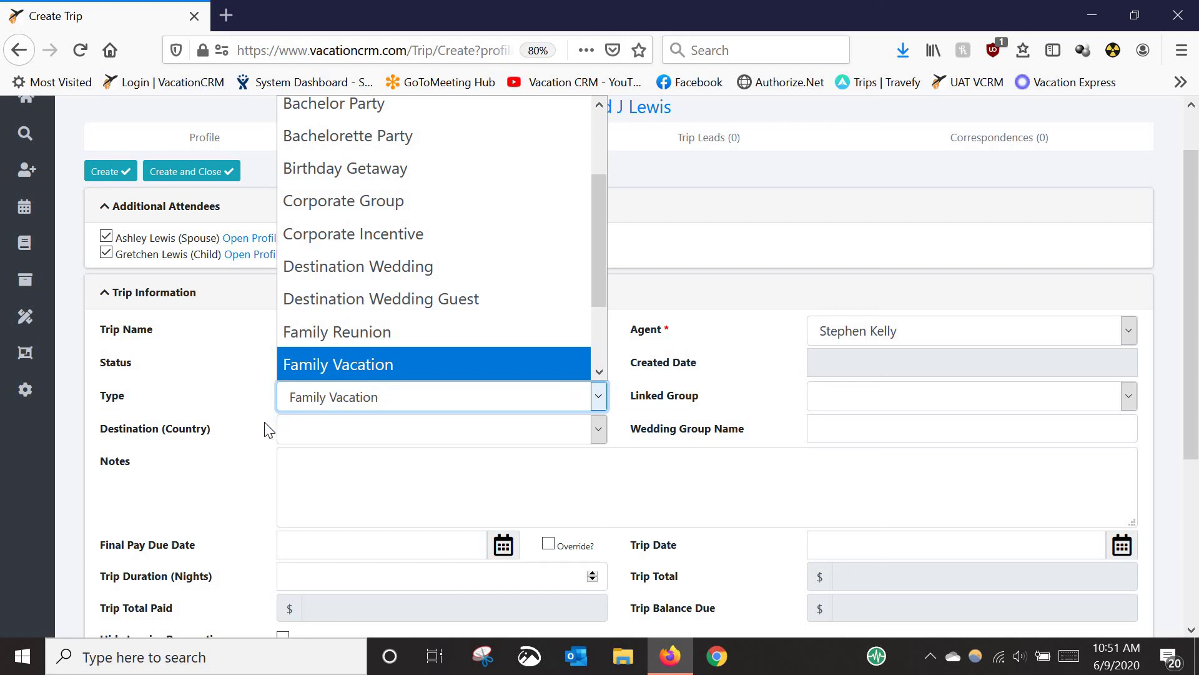
pyautogui.press('Tab')
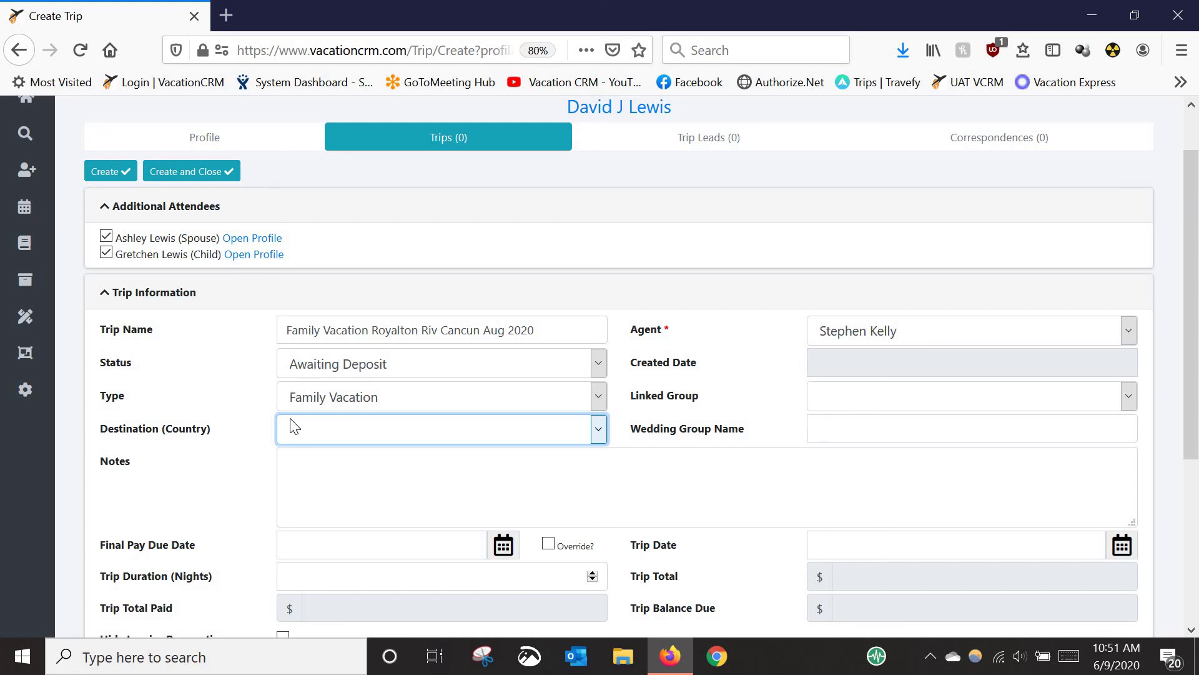
pyautogui.click(316, 429)
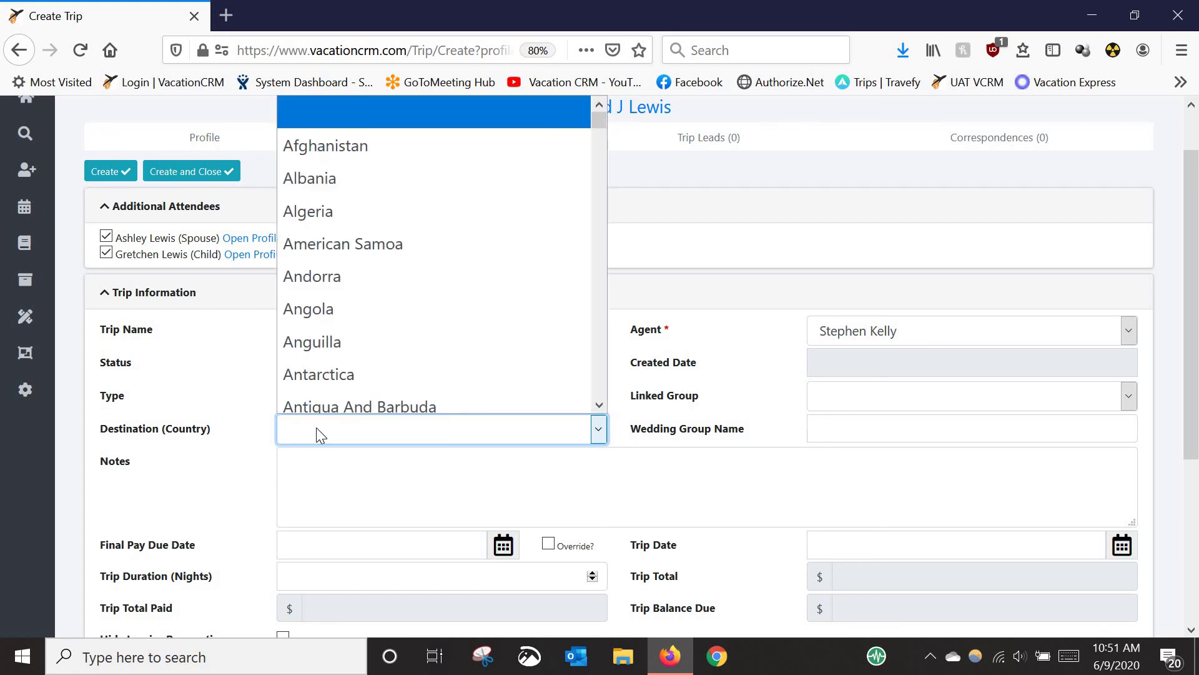
pyautogui.write('mex')
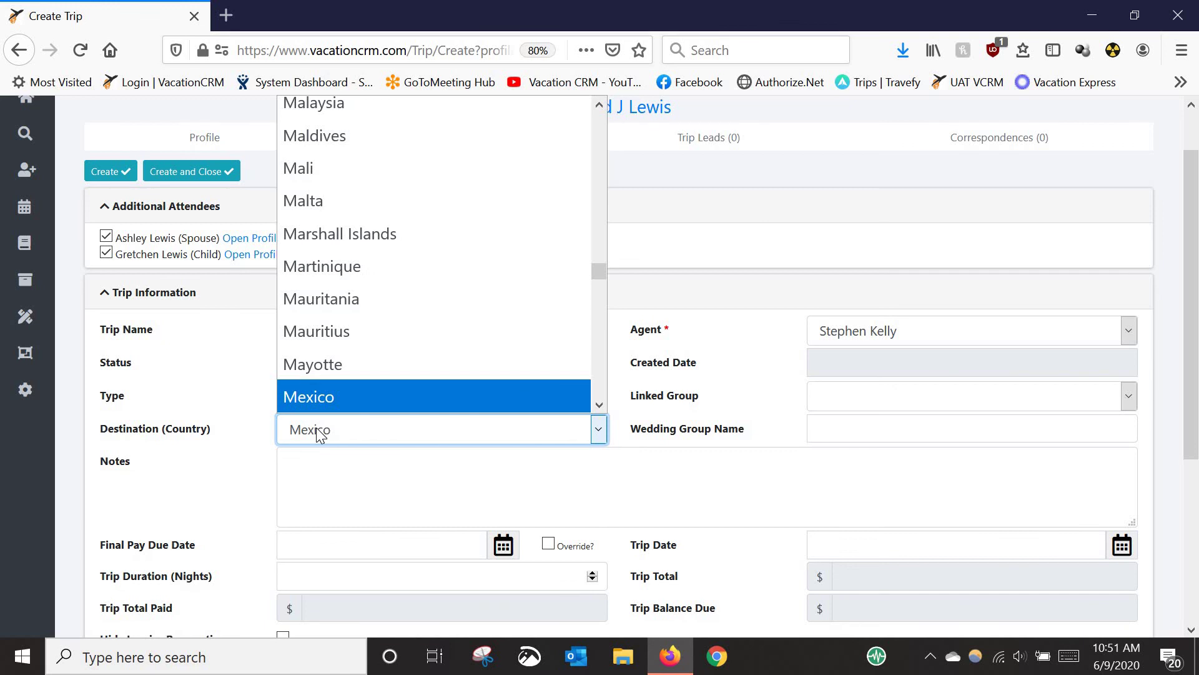
pyautogui.press('Return')
pyautogui.press('Tab')
# Step: Create the trip, leaving the notes, final pay due date, trip date and duration blank
pyautogui.scroll(-2, 220, 468)
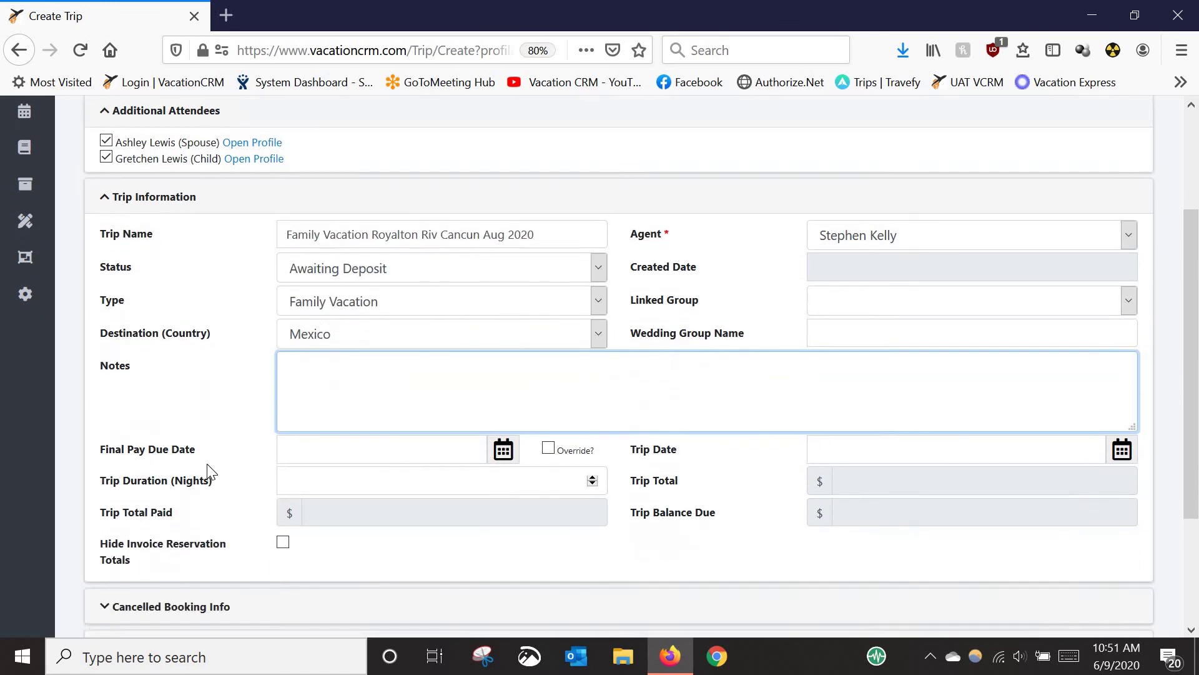
pyautogui.scroll(-3, 211, 471)
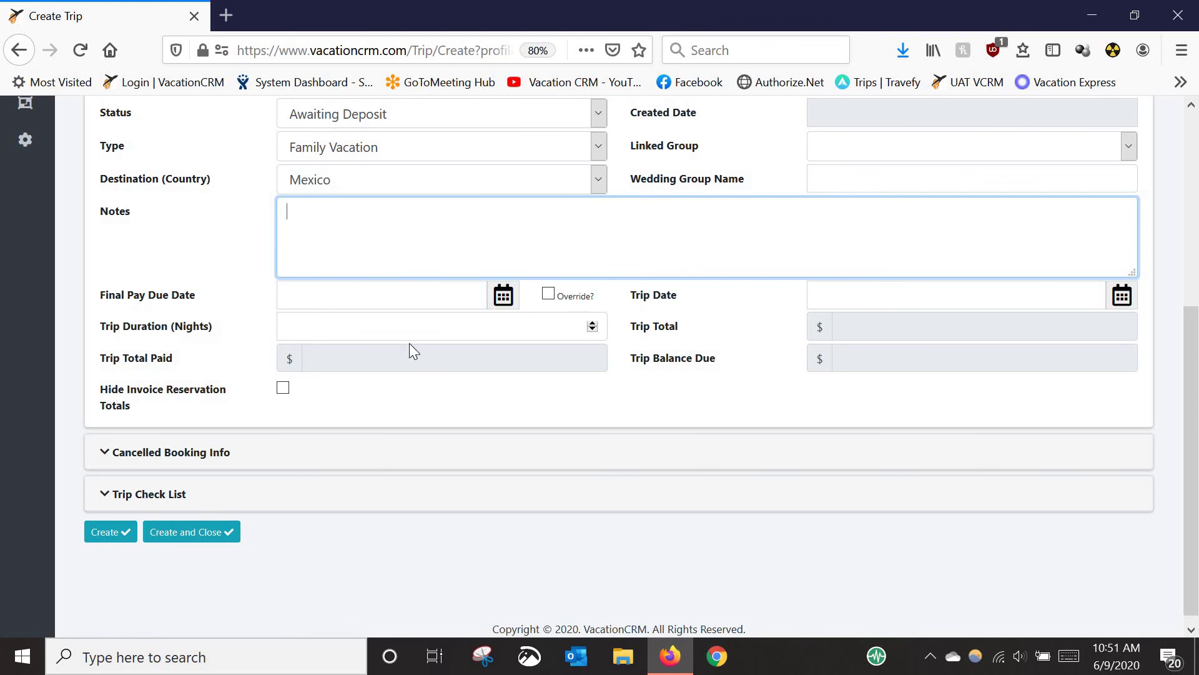
pyautogui.click(904, 324)
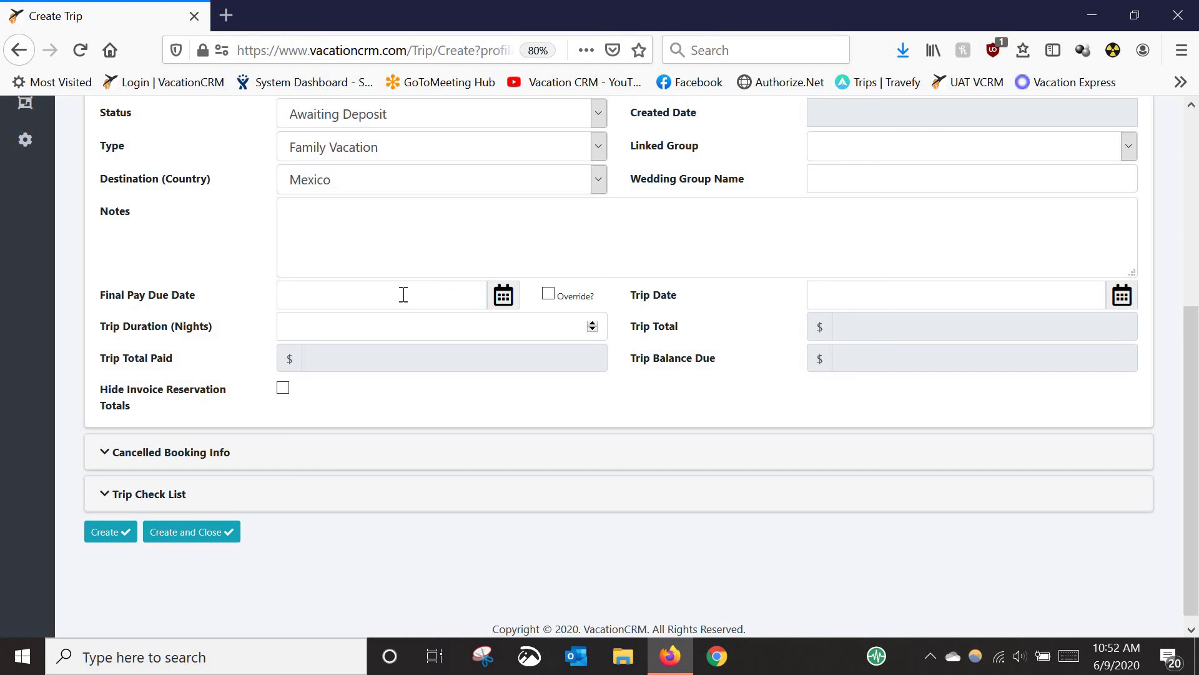
pyautogui.scroll(1, 719, 315)
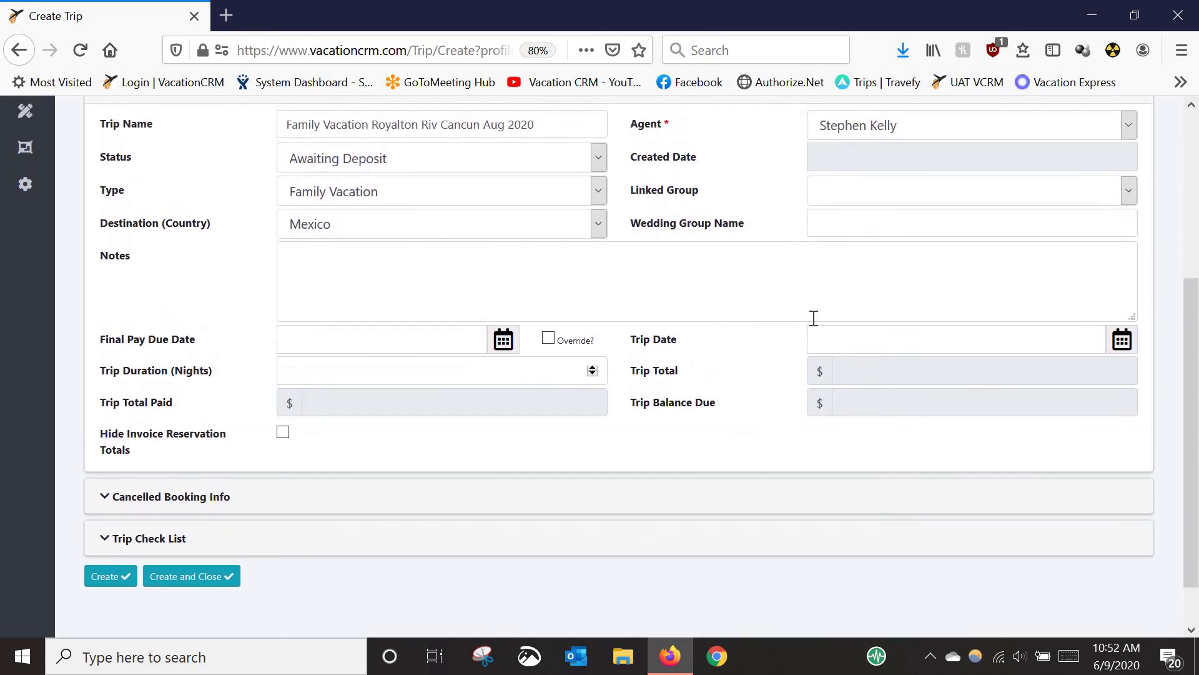
pyautogui.scroll(5, 719, 316)
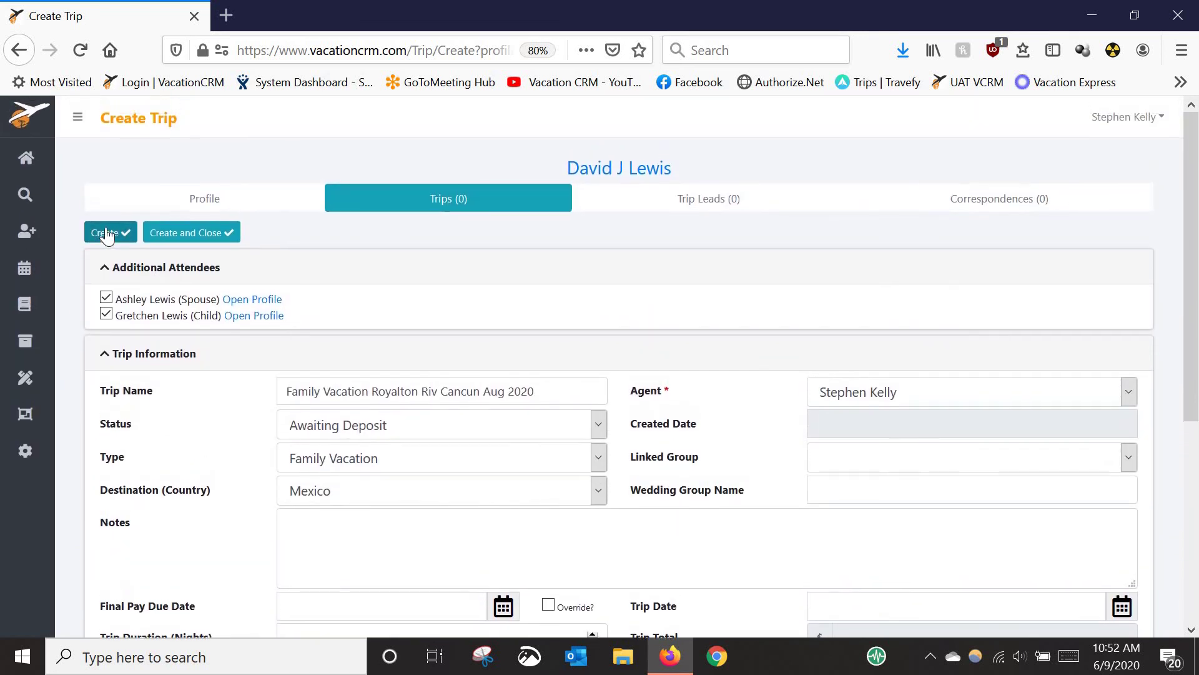
pyautogui.click(106, 236)
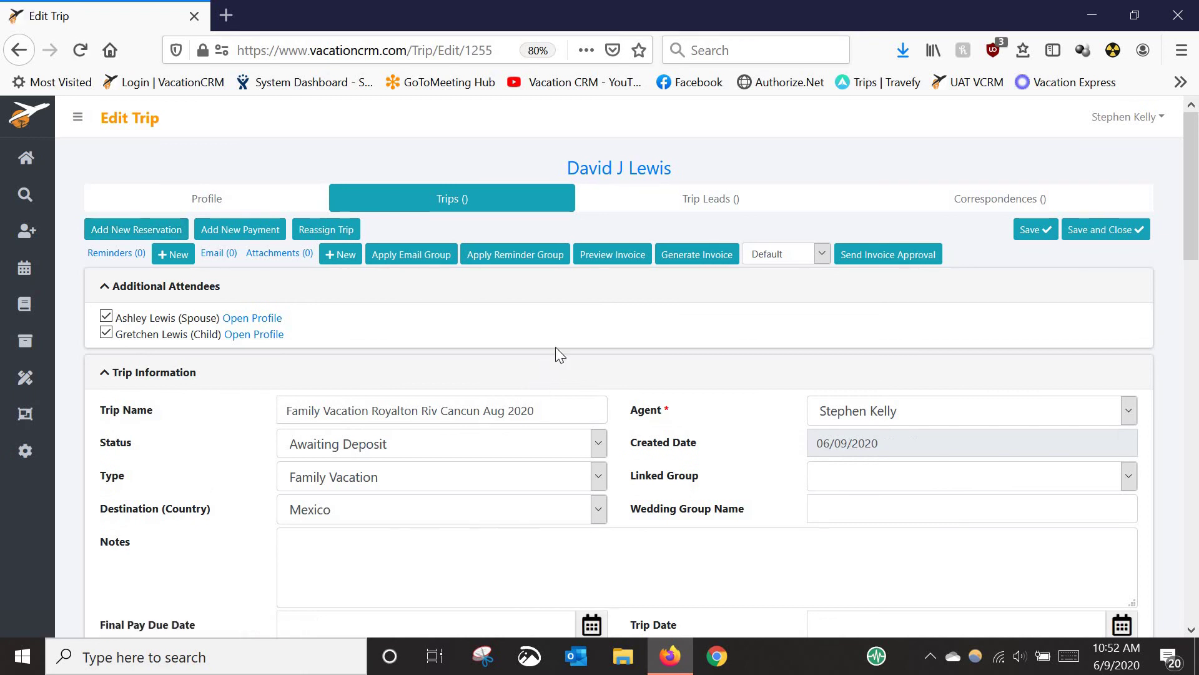
# Step: Add a new reservation to the created trip and set its reservation type to Package
pyautogui.scroll(-2, 253, 349)
pyautogui.scroll(-10, 253, 350)
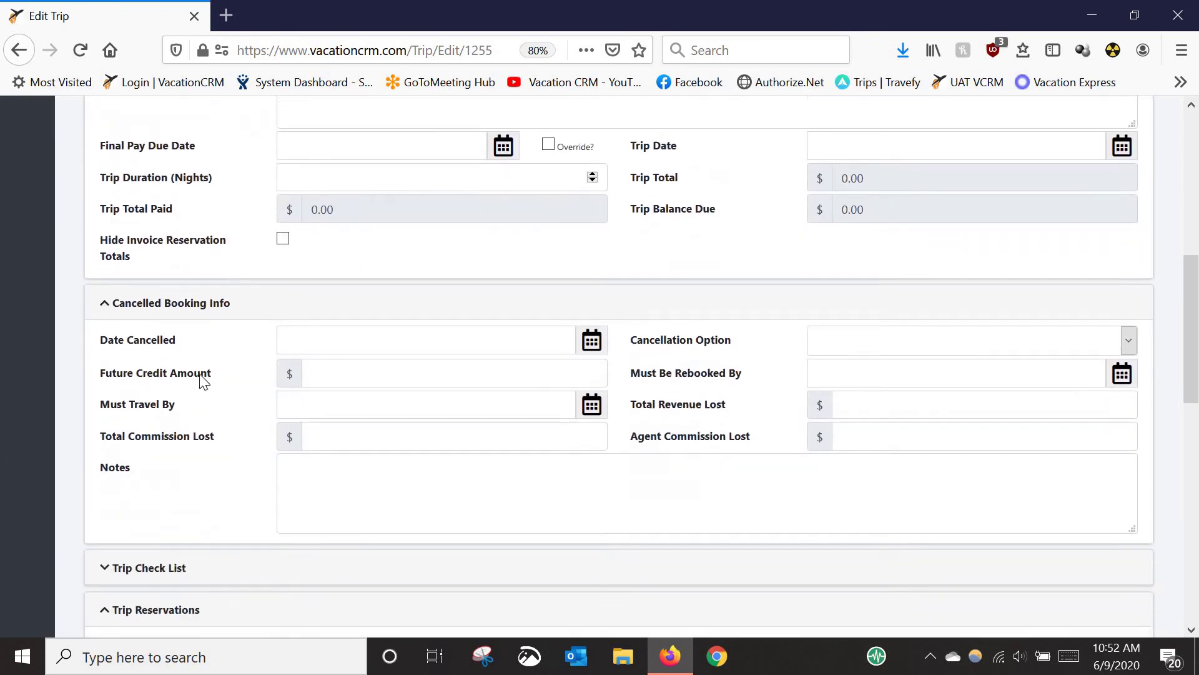
pyautogui.scroll(-1, 371, 451)
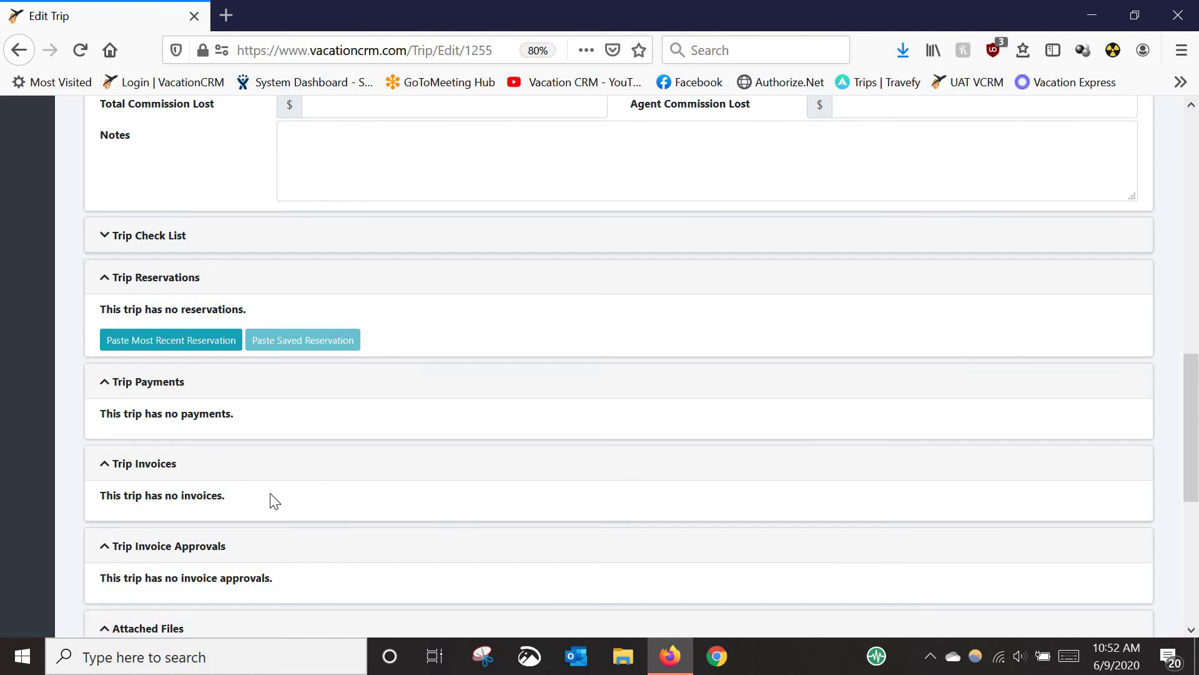
pyautogui.scroll(3, 270, 498)
pyautogui.scroll(5, 268, 437)
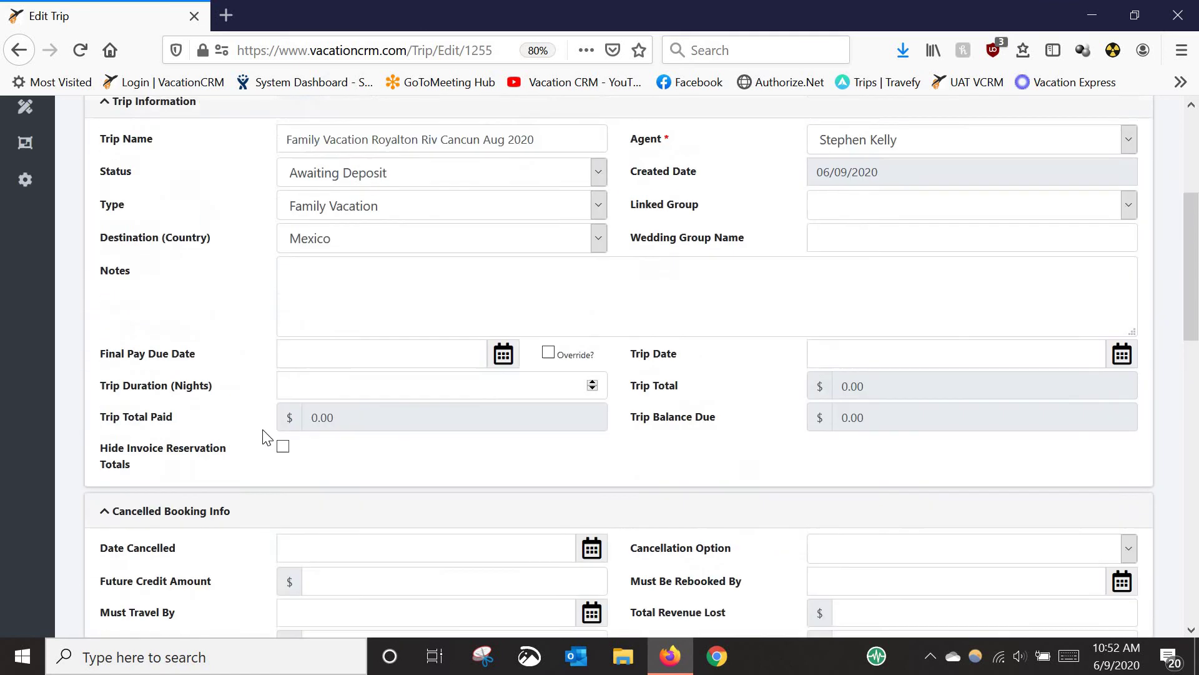
pyautogui.scroll(1, 266, 437)
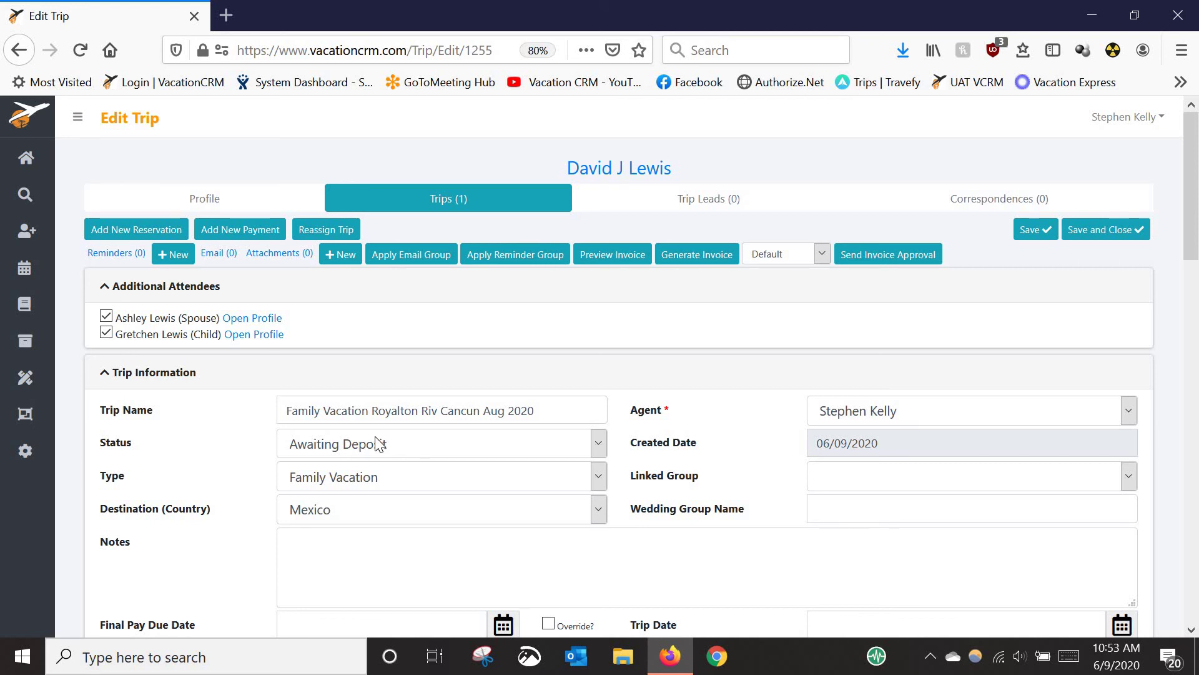
pyautogui.click(120, 237)
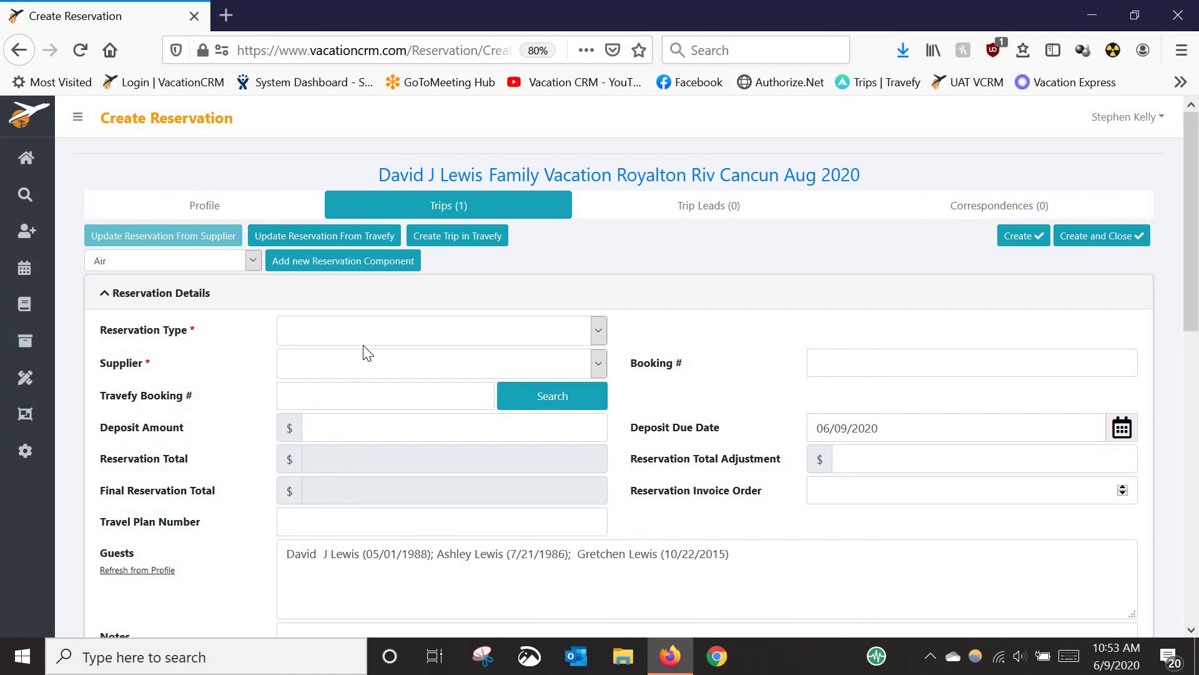
pyautogui.click(324, 329)
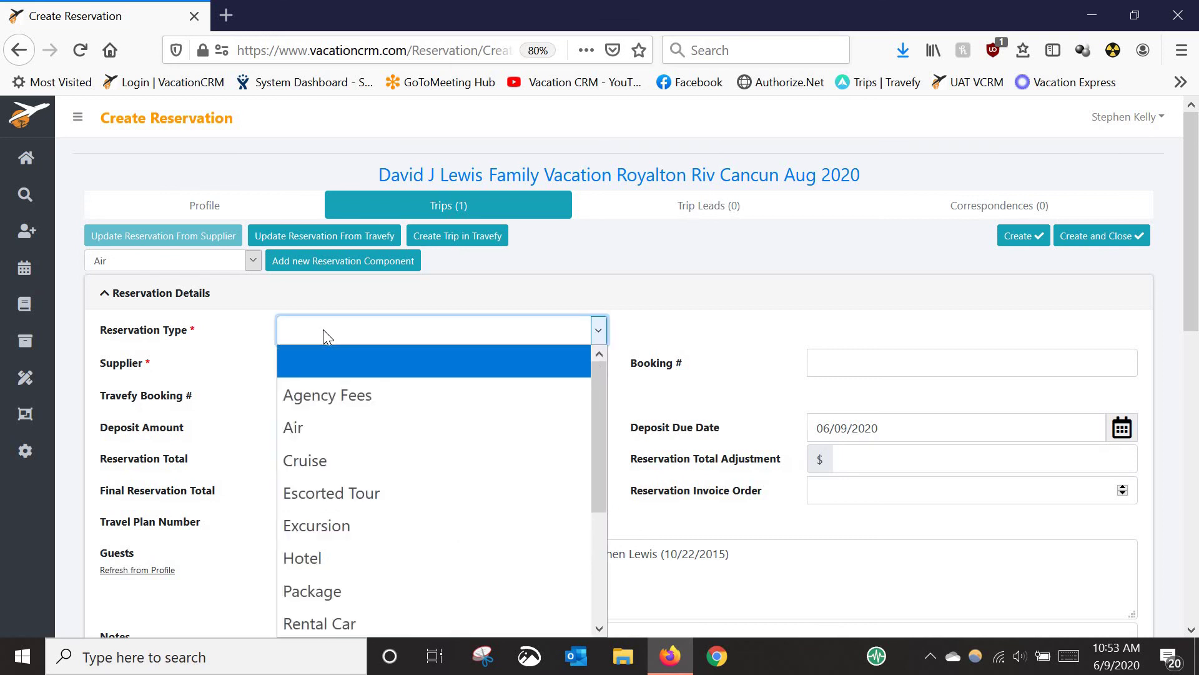
pyautogui.click(324, 590)
# Step: Set the reservation's supplier to Travel Impressions and fill in the booking number
pyautogui.click(342, 363)
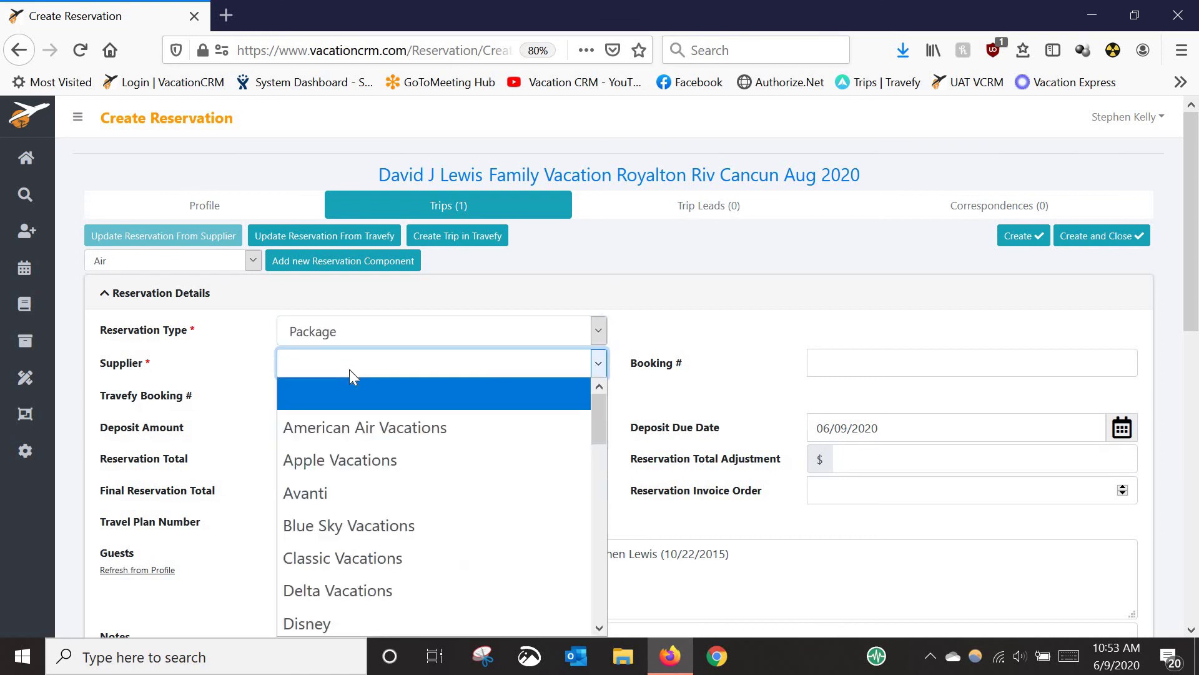
pyautogui.scroll(-5, 414, 447)
pyautogui.scroll(-4, 397, 514)
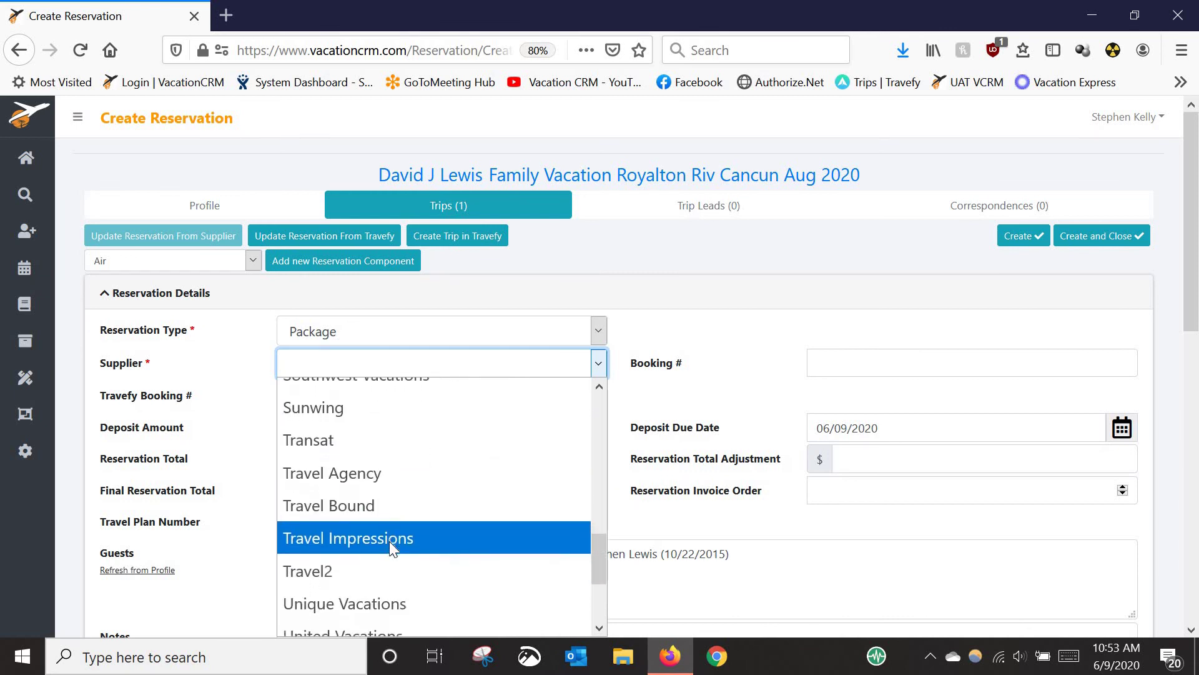
pyautogui.click(388, 540)
pyautogui.click(857, 360)
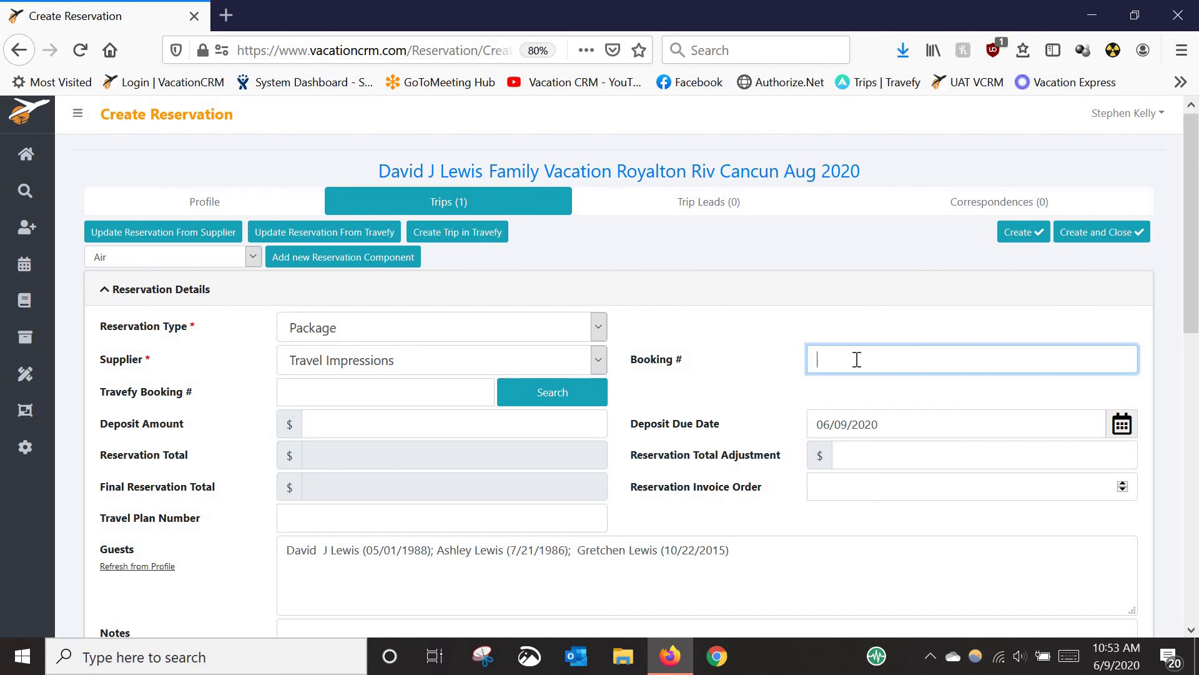
pyautogui.write('EQ')
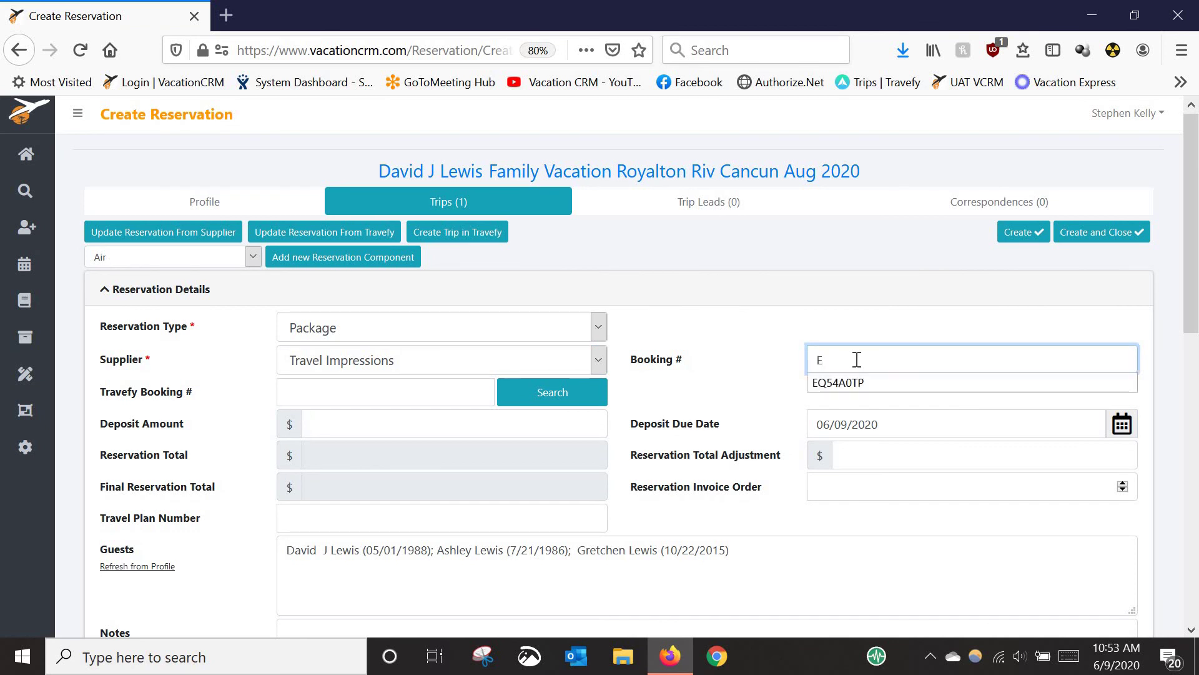
pyautogui.click(840, 386)
pyautogui.click(775, 372)
pyautogui.click(757, 369)
pyautogui.click(790, 402)
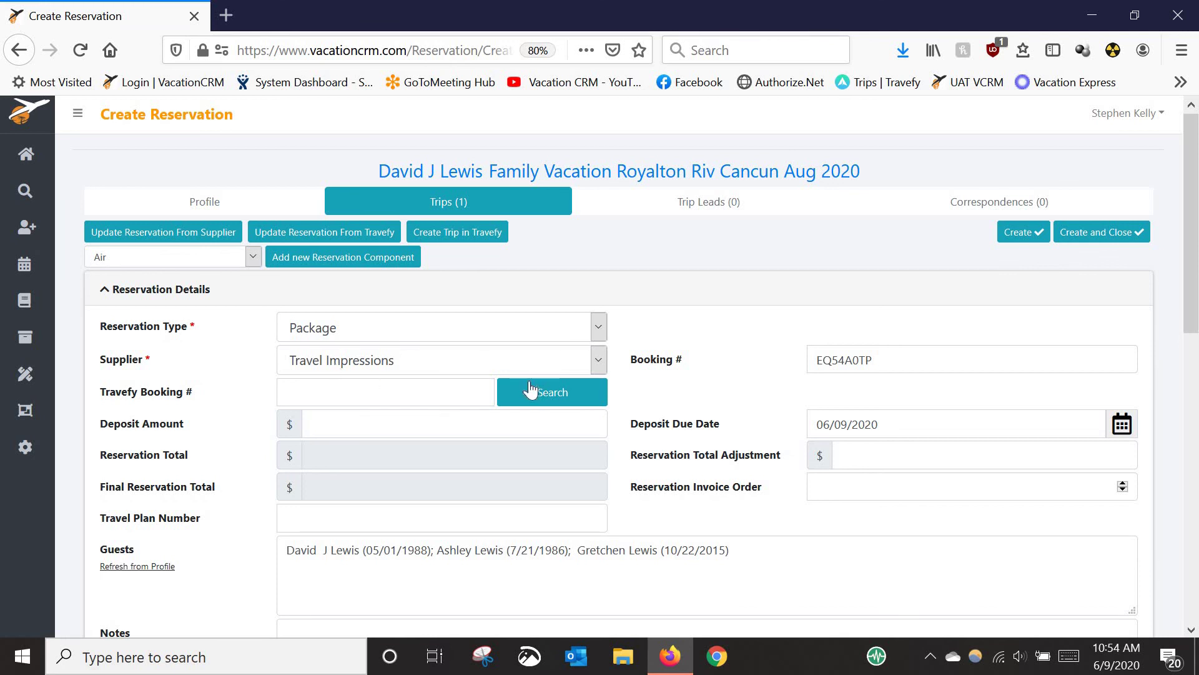
# Step: Update the reservation from the supplier and check the imported deposit due date and deposit amount
pyautogui.click(148, 240)
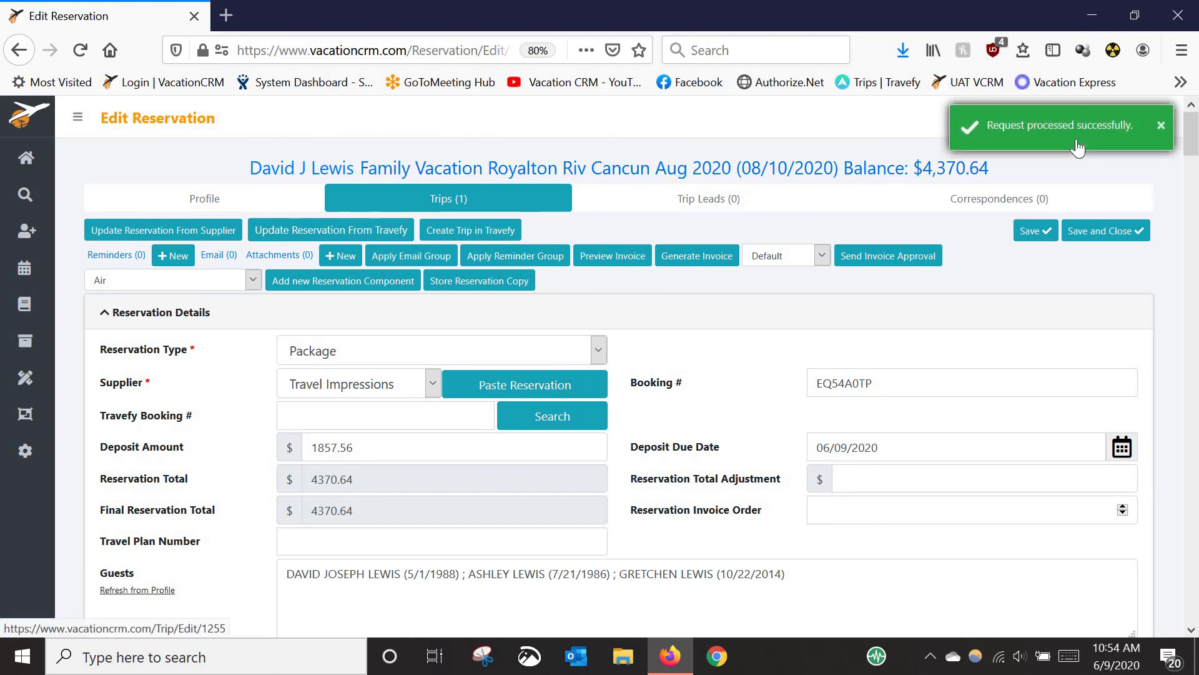
pyautogui.click(1161, 125)
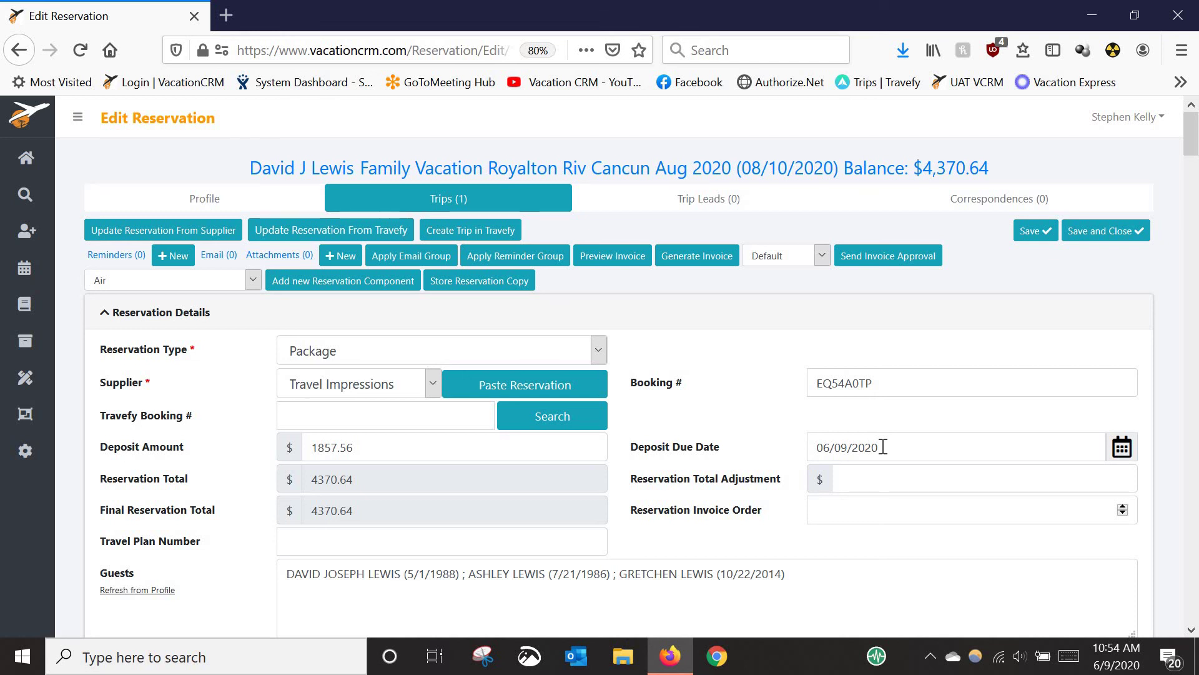
pyautogui.moveTo(882, 447); pyautogui.dragTo(795, 441)
pyautogui.click(505, 448)
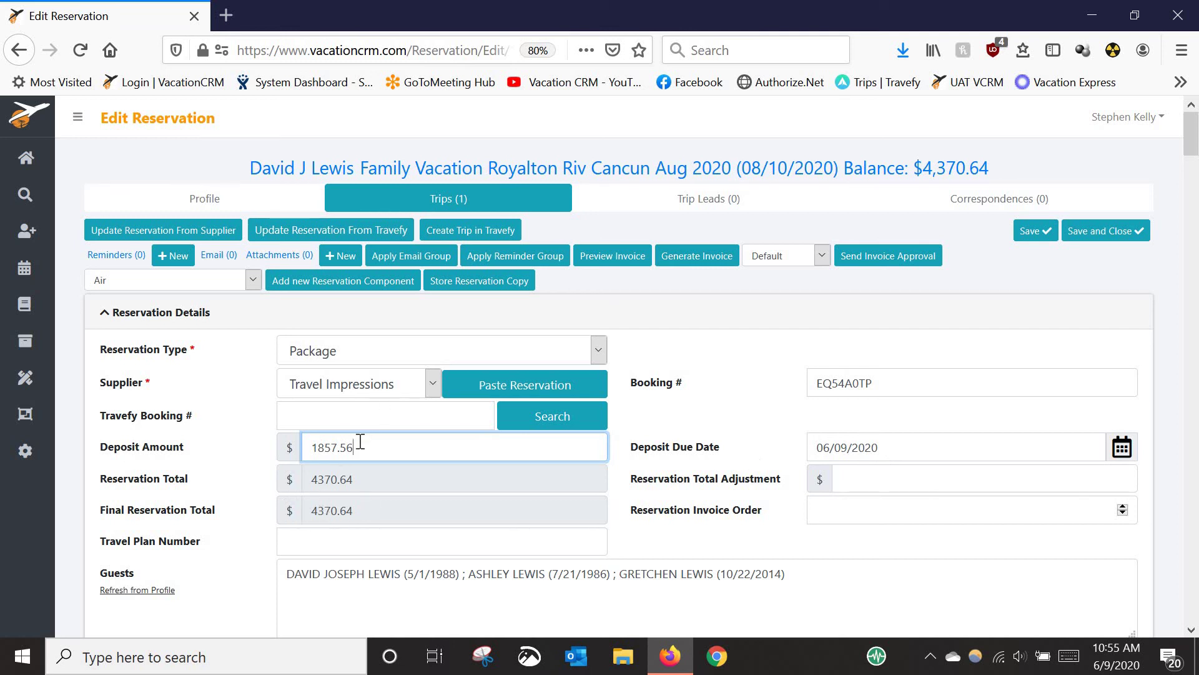
# Step: Review the imported guests, notes, expected commissions, and the air, hotel and insurance components of the reservation
pyautogui.scroll(-3, 387, 473)
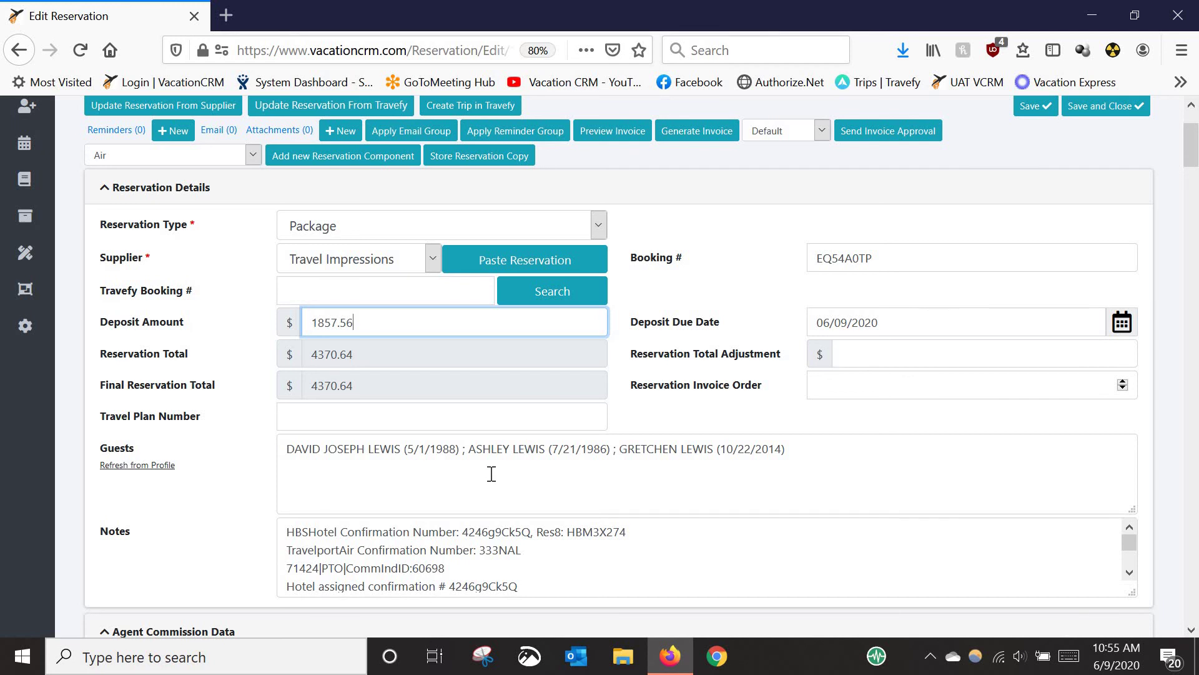
pyautogui.scroll(-3, 268, 442)
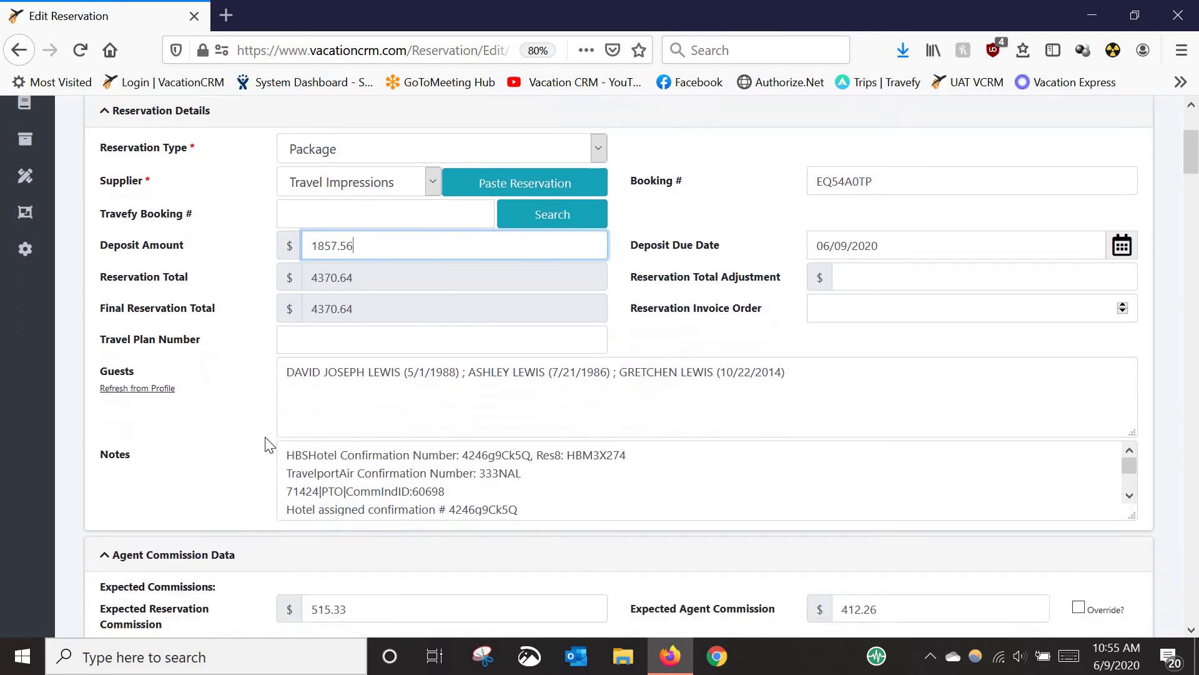
pyautogui.scroll(-3, 268, 441)
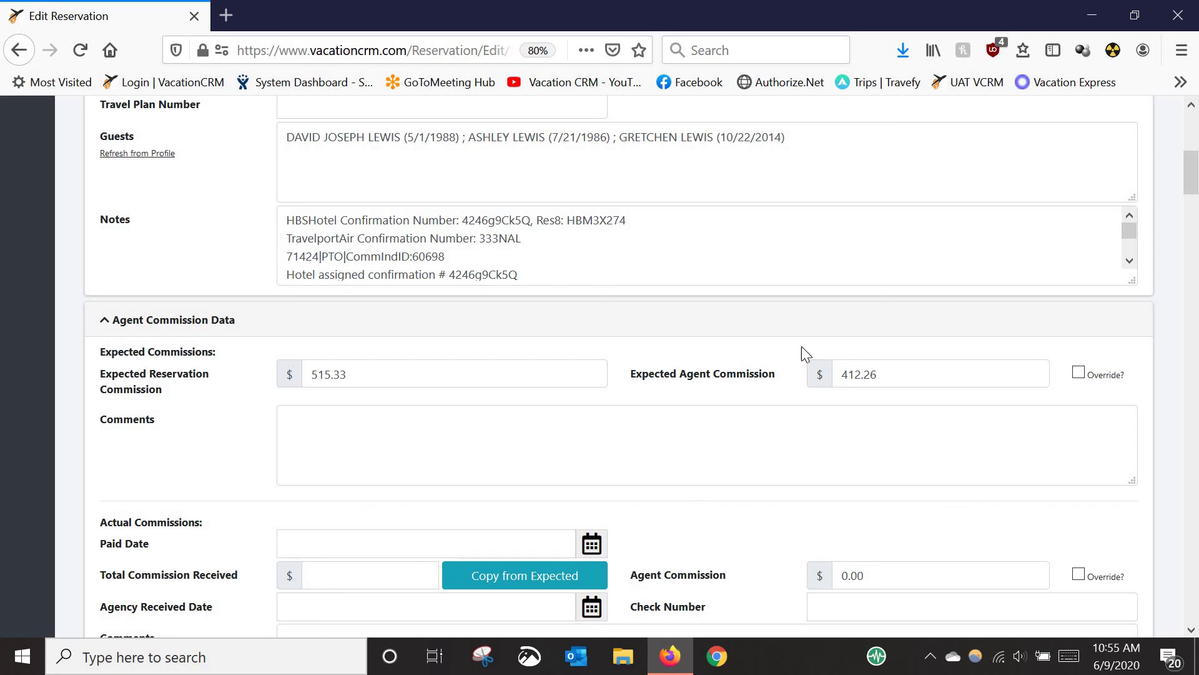
pyautogui.scroll(-6, 852, 398)
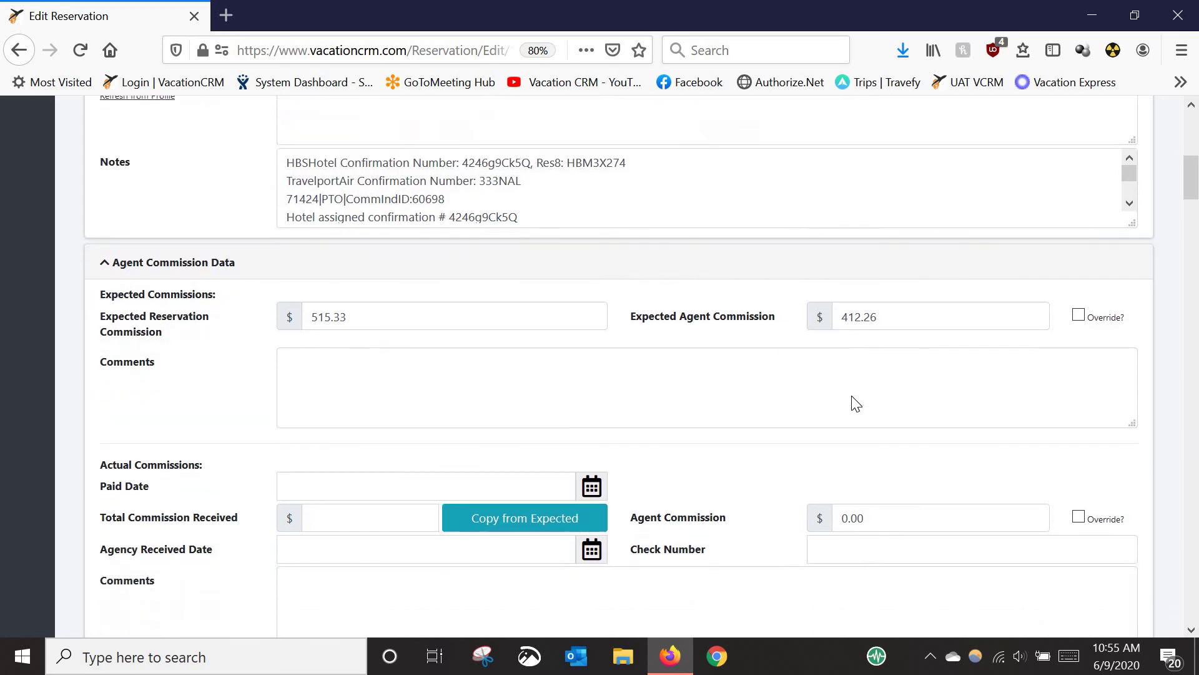
pyautogui.scroll(-4, 853, 407)
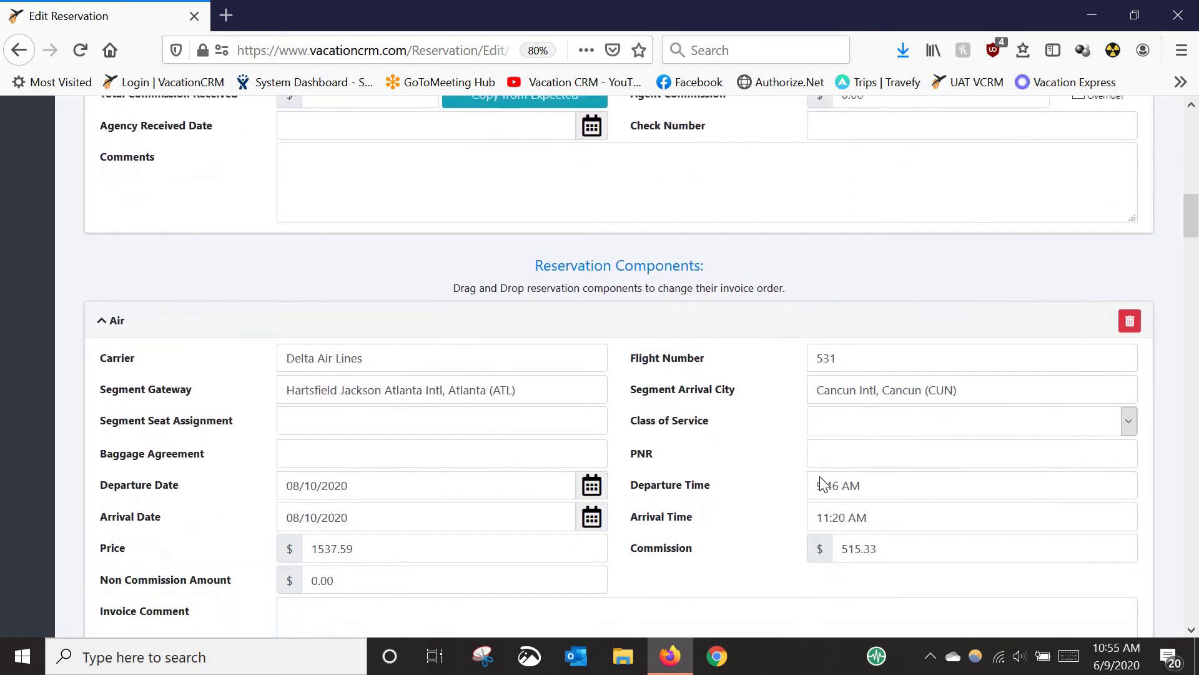
pyautogui.scroll(-6, 760, 429)
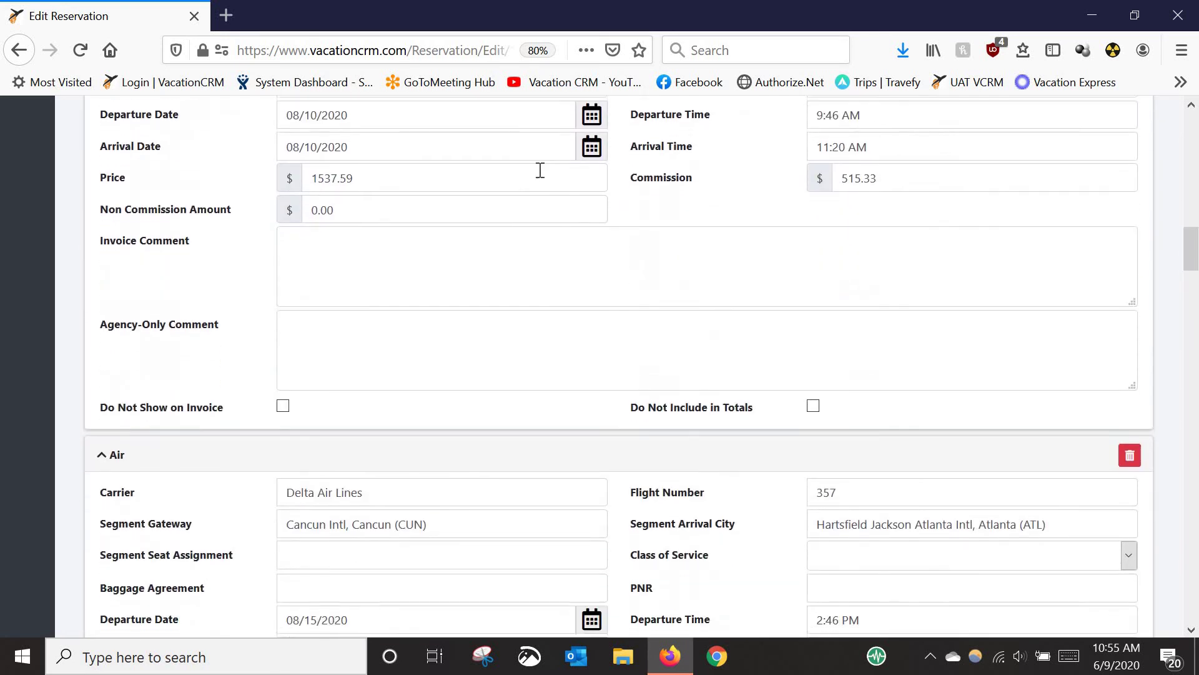
pyautogui.scroll(-5, 649, 459)
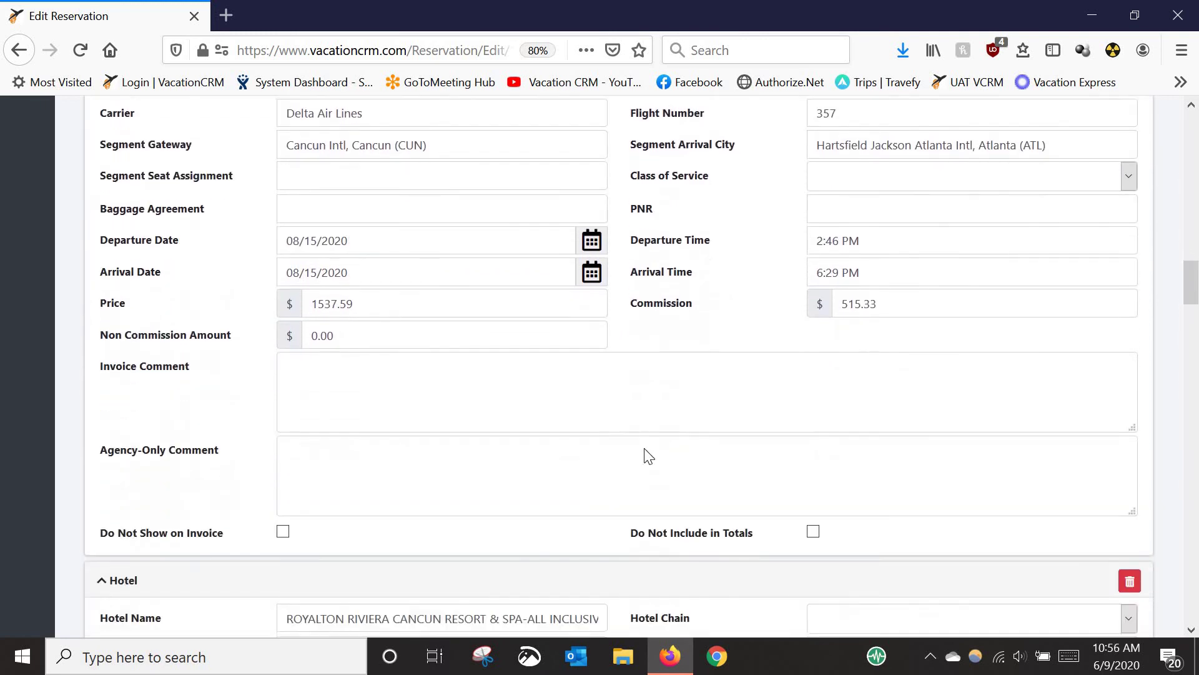
pyautogui.scroll(-7, 724, 488)
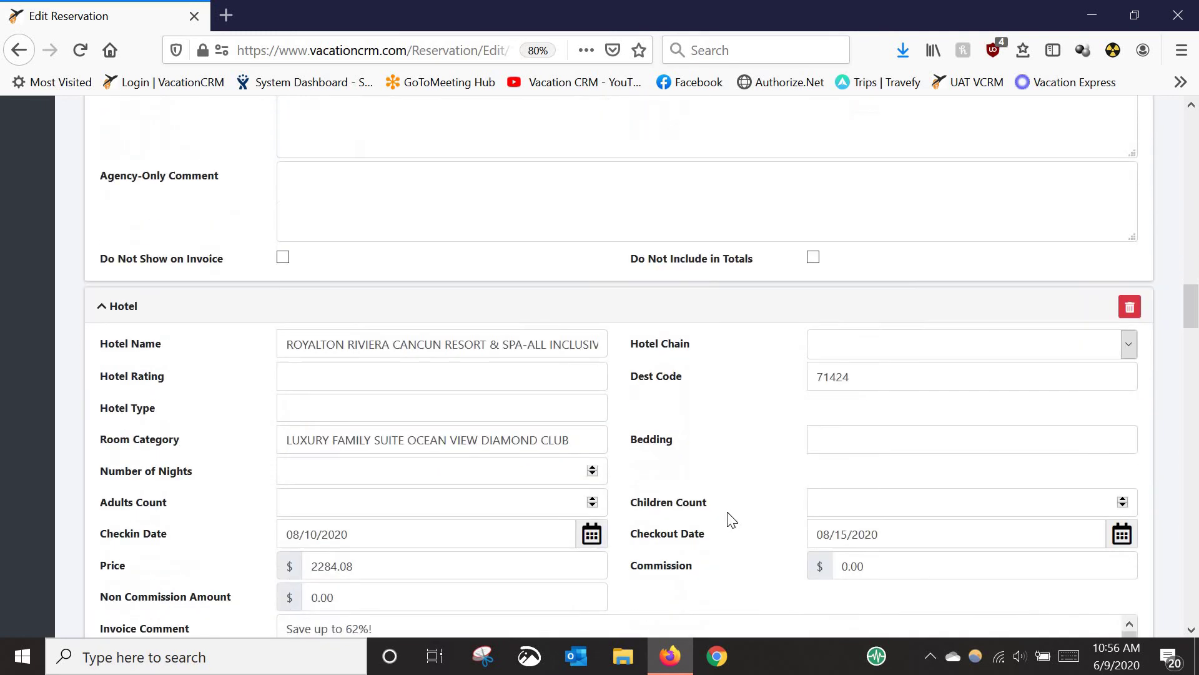
pyautogui.scroll(-2, 700, 497)
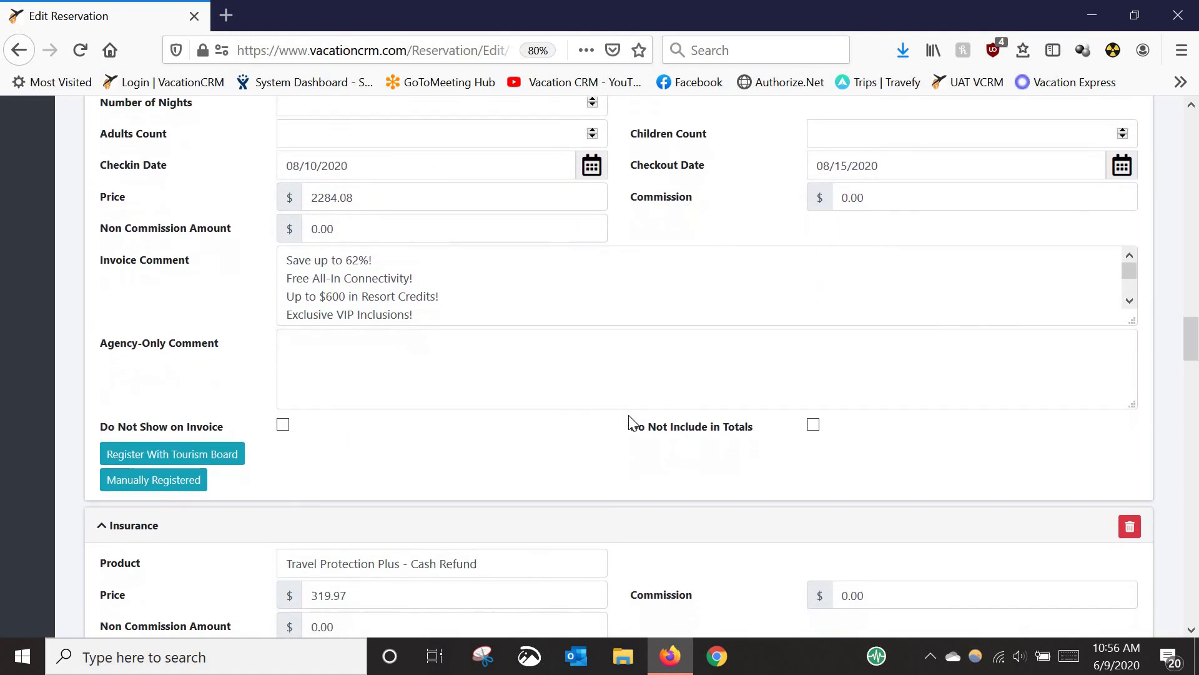
pyautogui.scroll(-1, 535, 554)
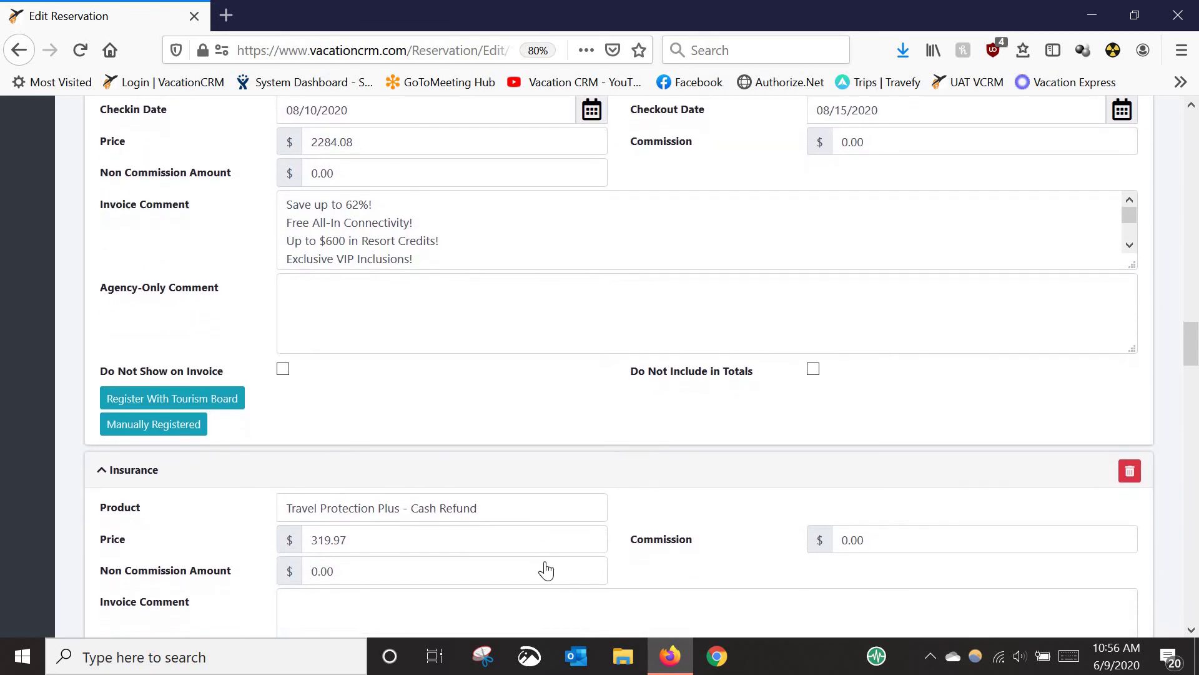
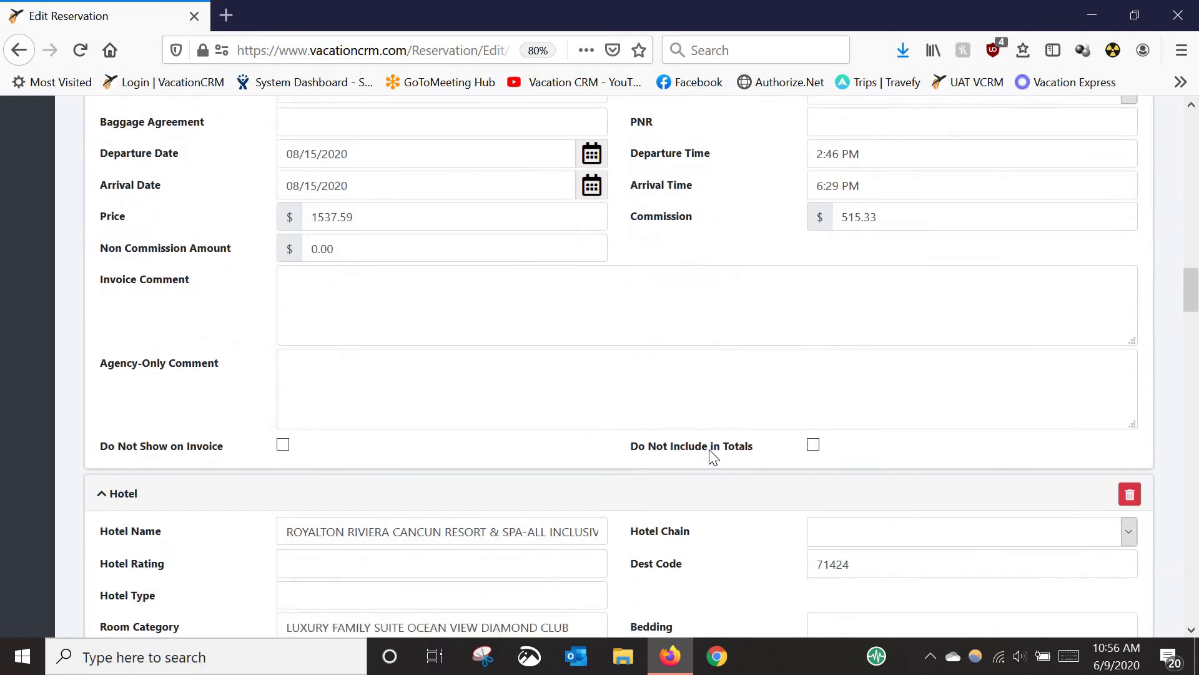
# Step: Delete the "Transportation to & from your Hotel" transfer component from the reservation
pyautogui.scroll(-7, 689, 456)
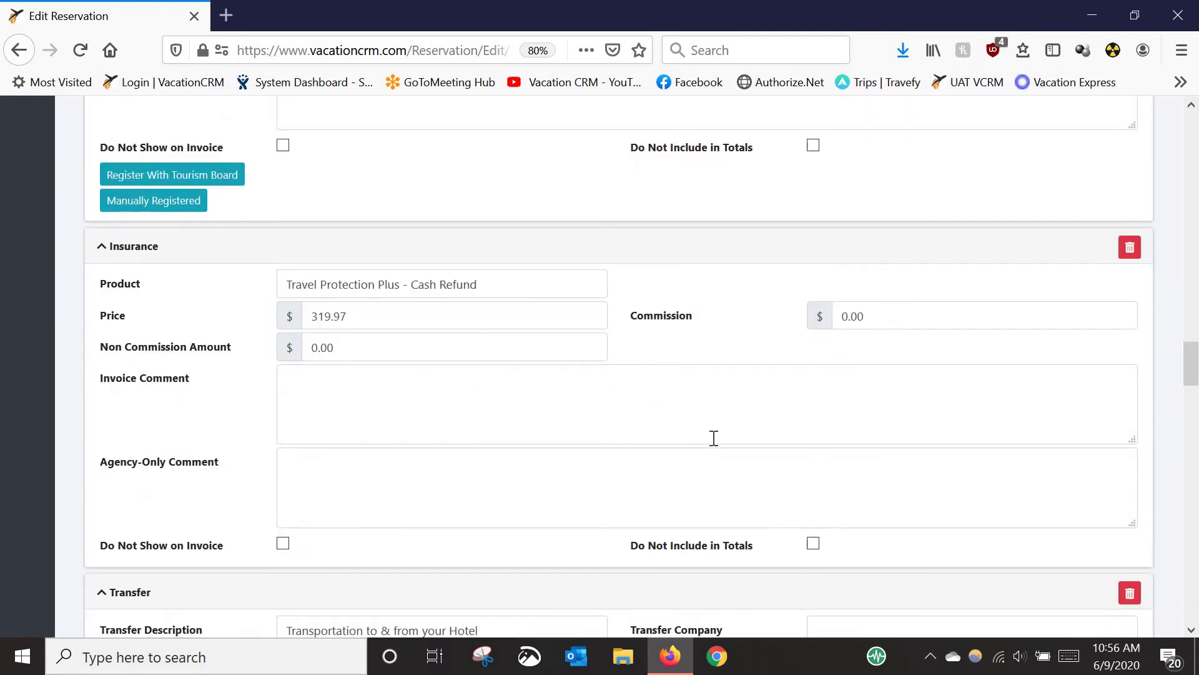
pyautogui.scroll(-2, 598, 452)
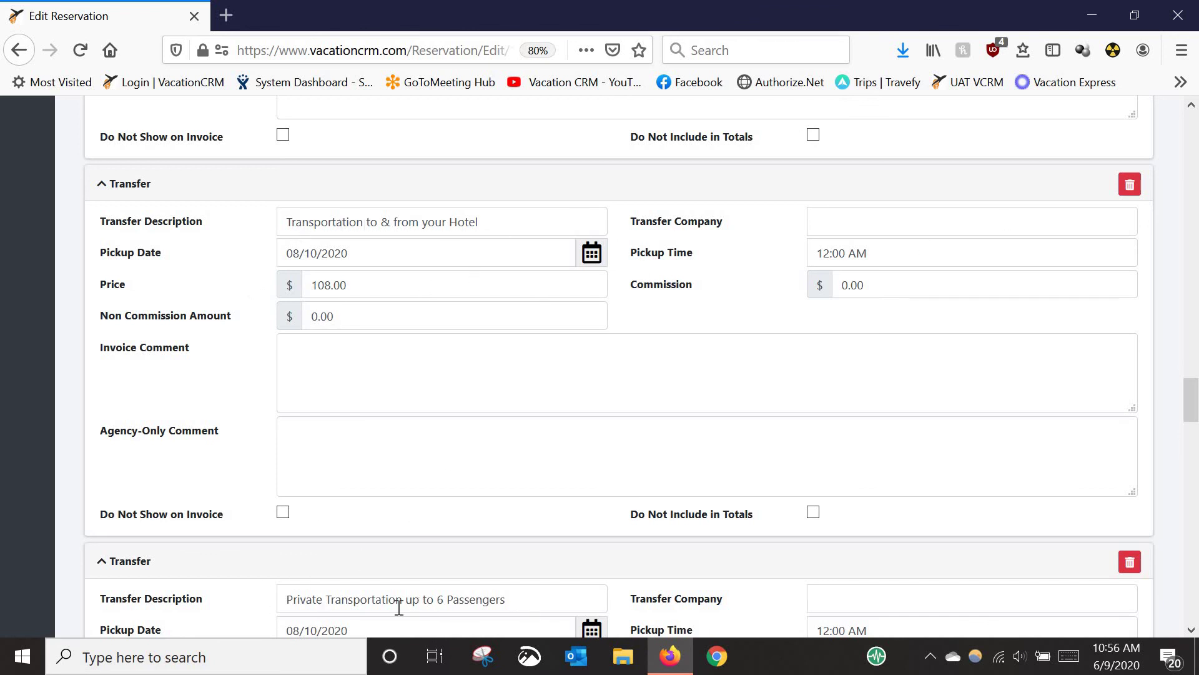
pyautogui.click(1130, 184)
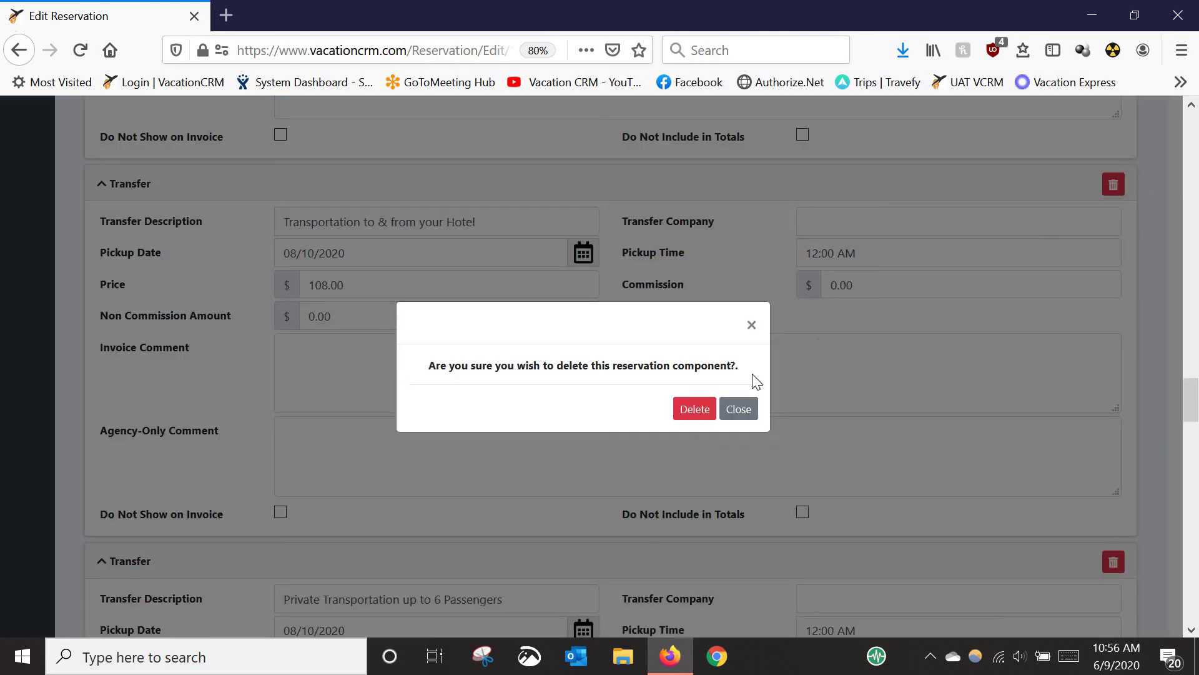
pyautogui.click(688, 407)
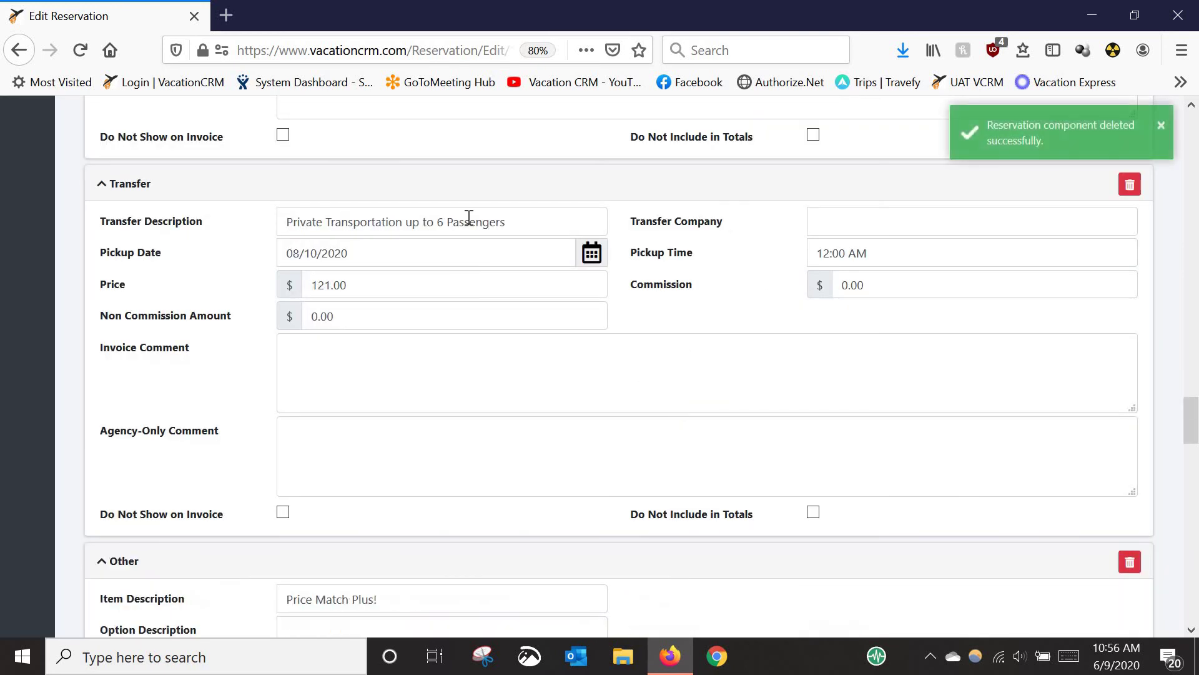
# Step: Set the transfer company of the "Private Transportation up to 6 Passengers" component to Amstar
pyautogui.scroll(1, 207, 284)
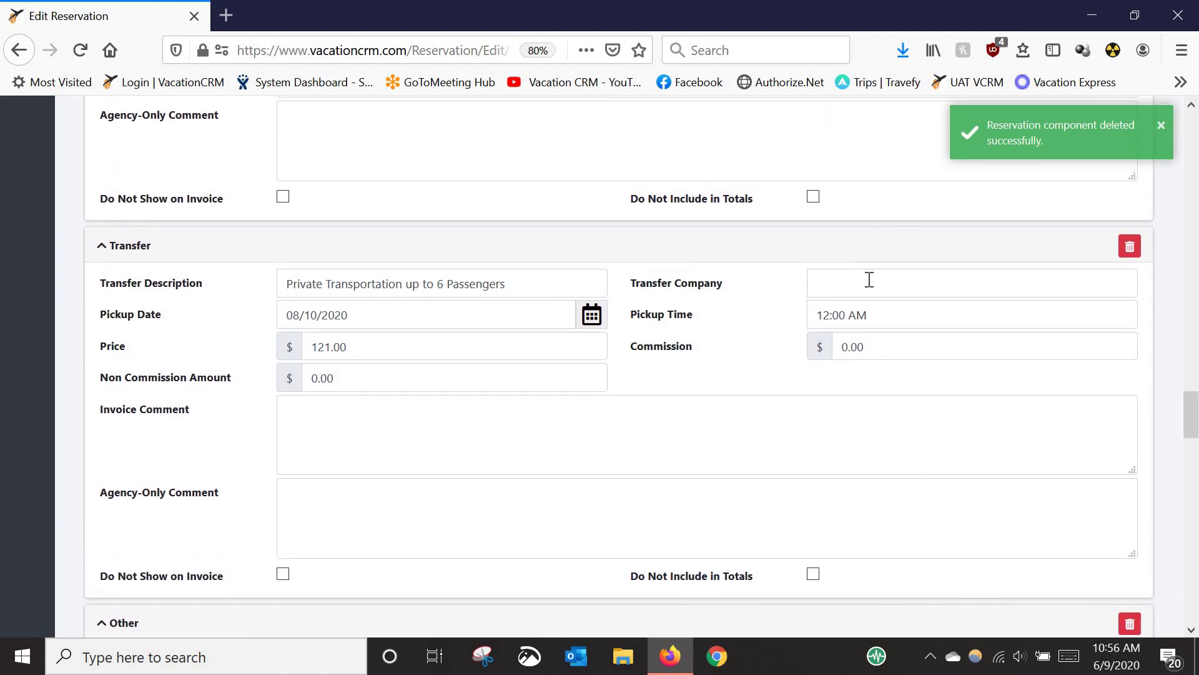
pyautogui.click(869, 279)
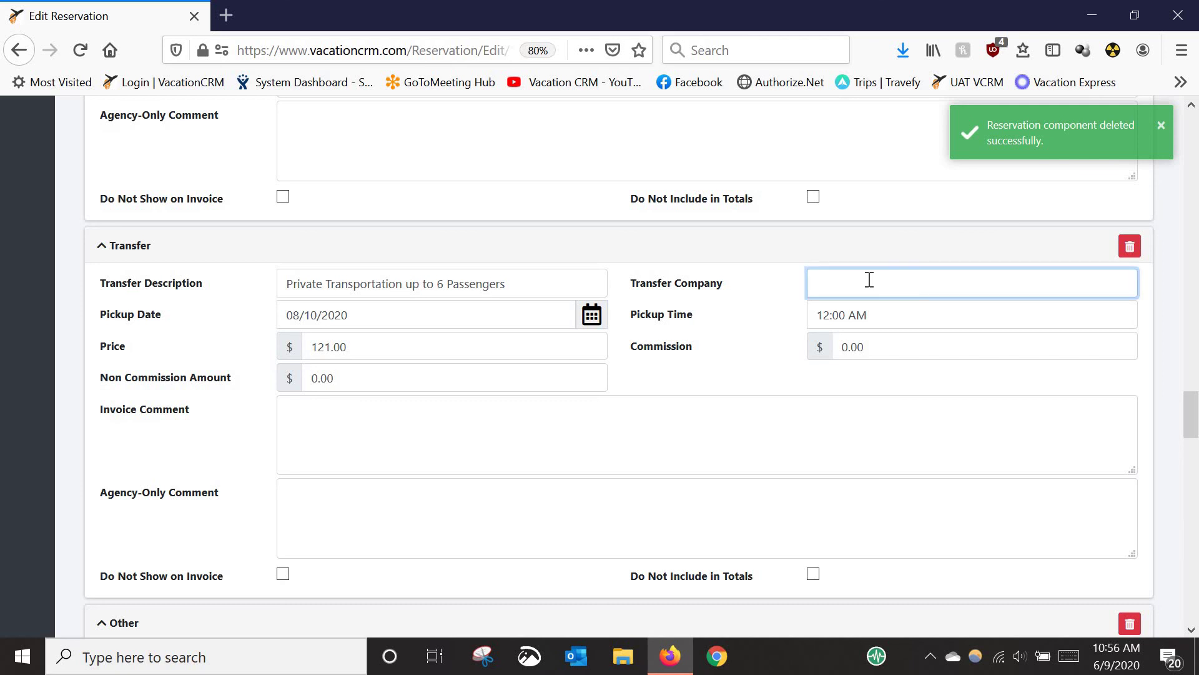
pyautogui.write('Amstar')
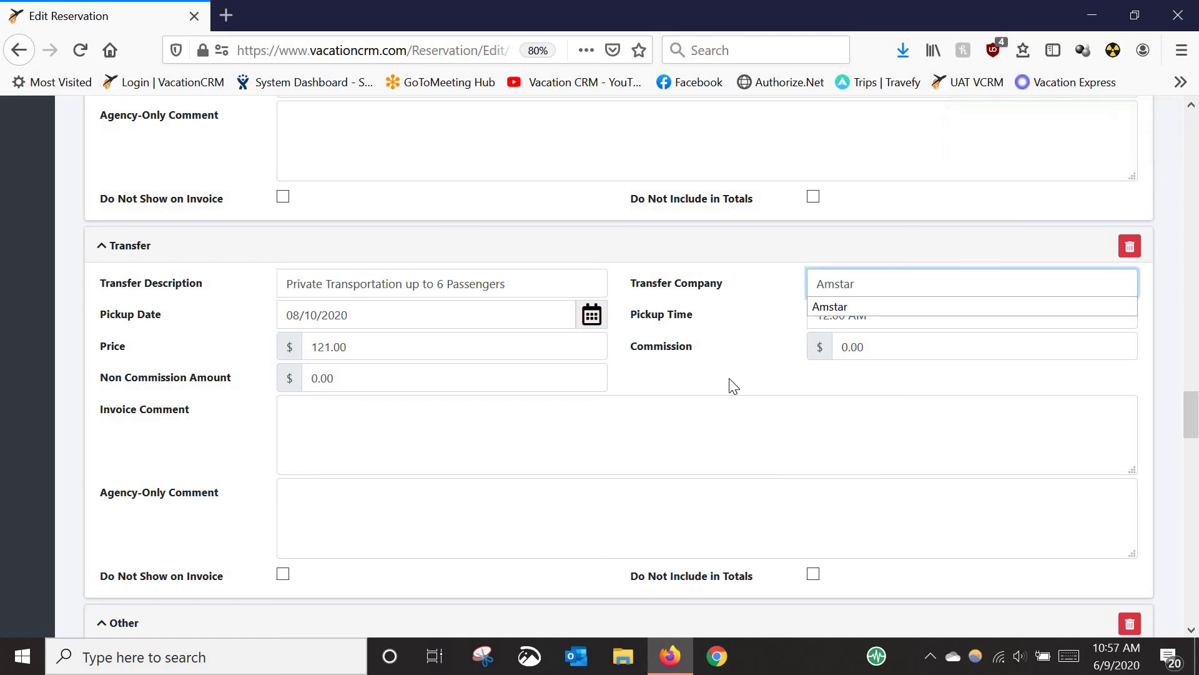
pyautogui.click(715, 298)
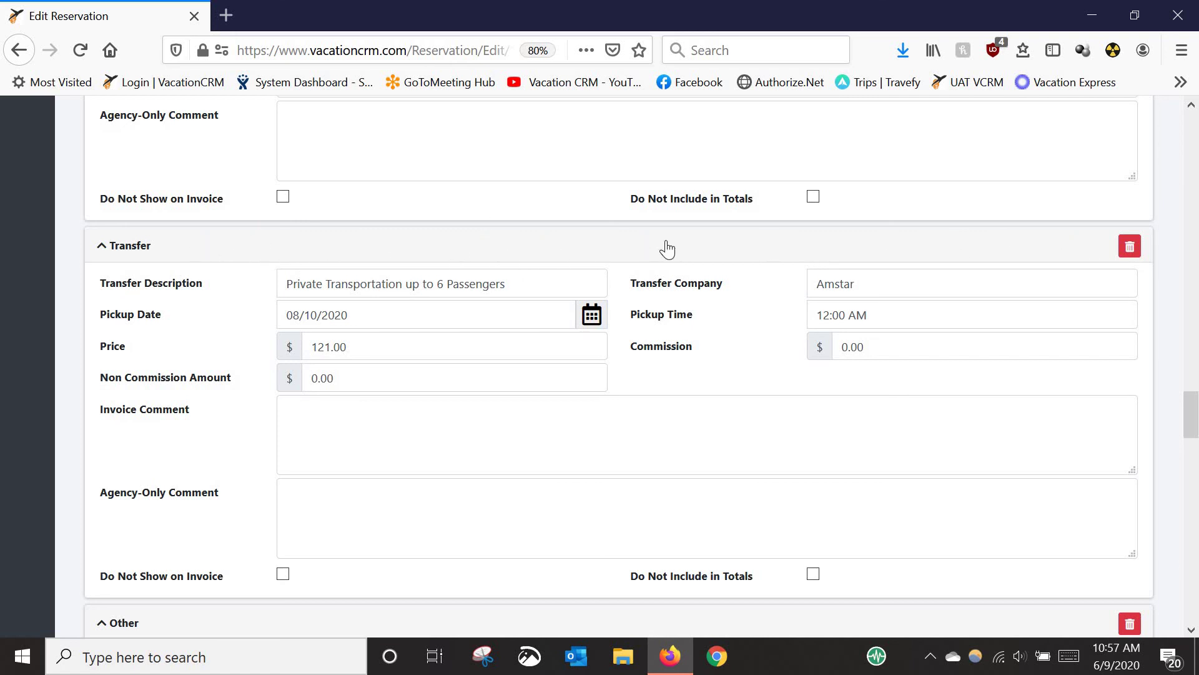
# Step: Reorder the reservation components so the private transfer directly follows the outbound Delta flight 531 to Cancun
pyautogui.moveTo(664, 235); pyautogui.dragTo(594, 269)
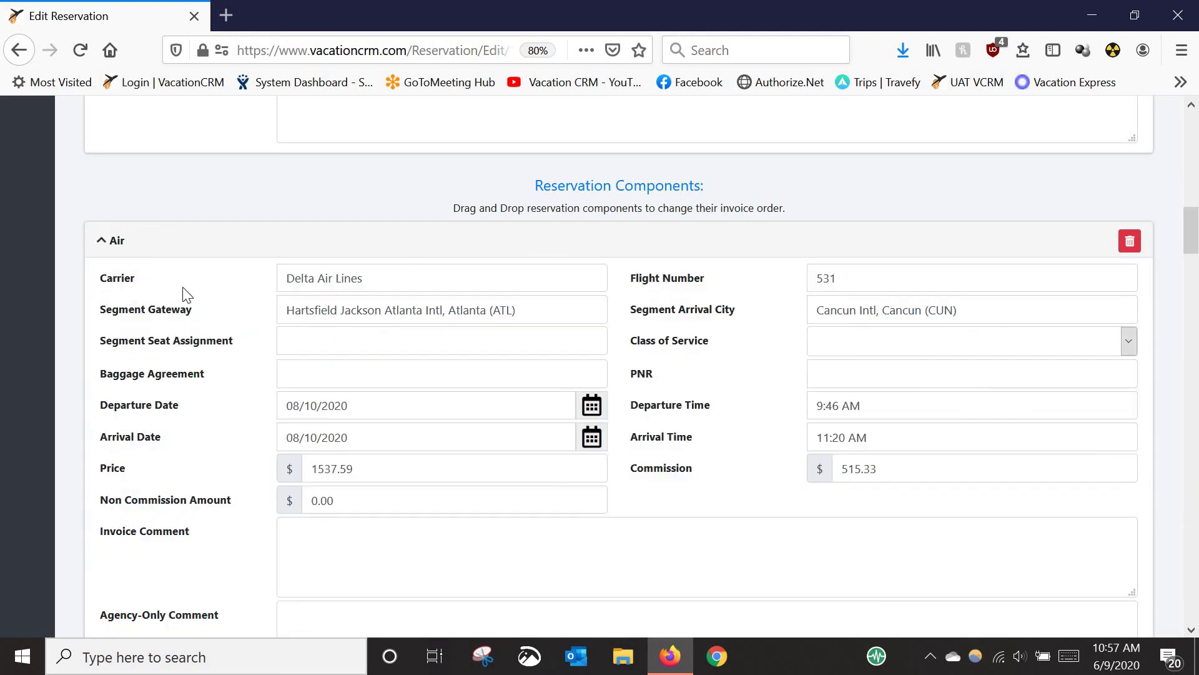
pyautogui.scroll(-2, 258, 244)
pyautogui.scroll(-10, 258, 243)
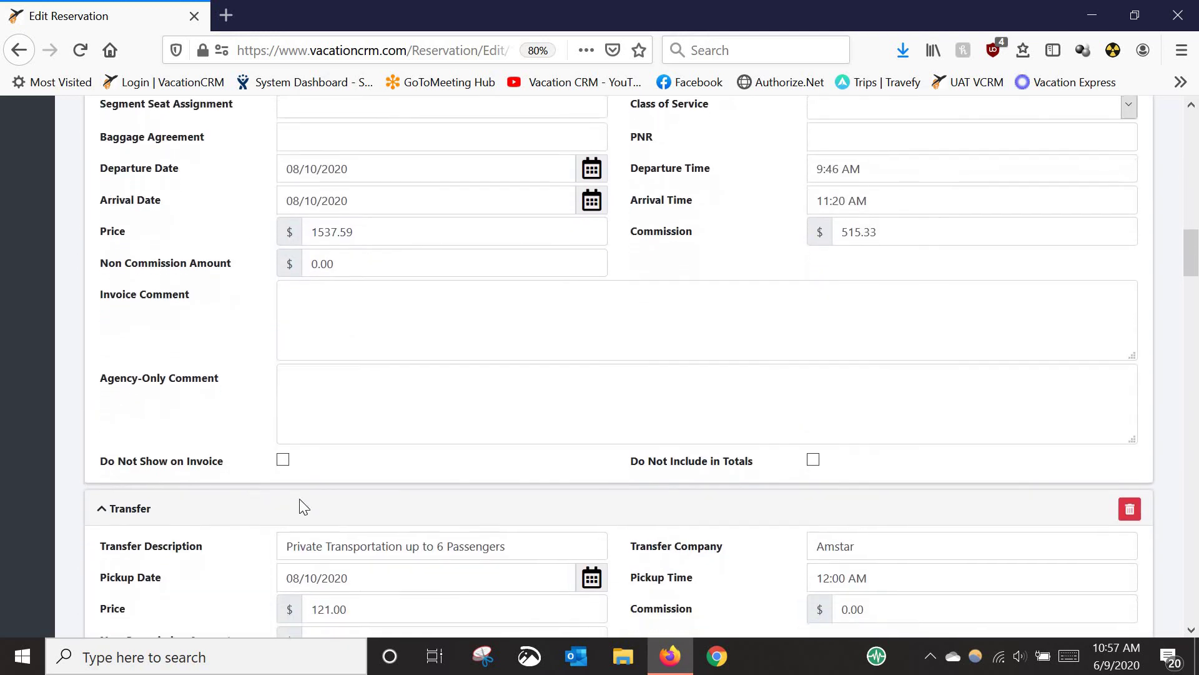
# Step: Move the Royalton Riviera Cancun hotel component between the private transfer and the return Delta flight 357, and check the order
pyautogui.scroll(-9, 444, 358)
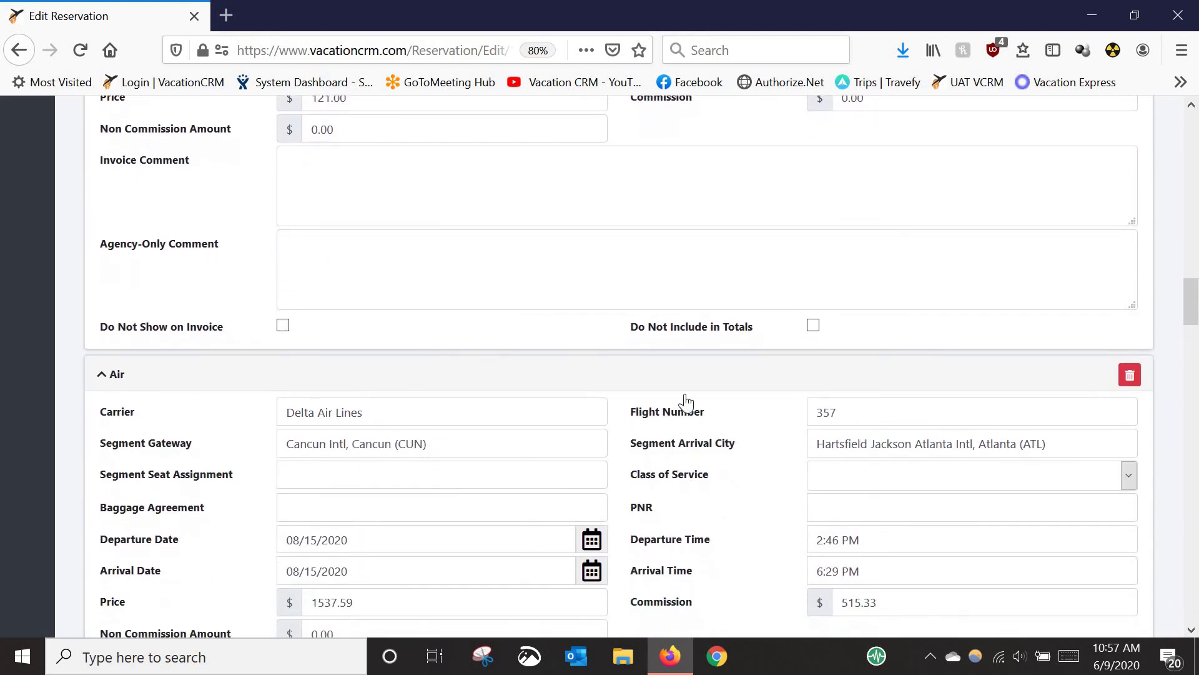
pyautogui.scroll(-5, 718, 410)
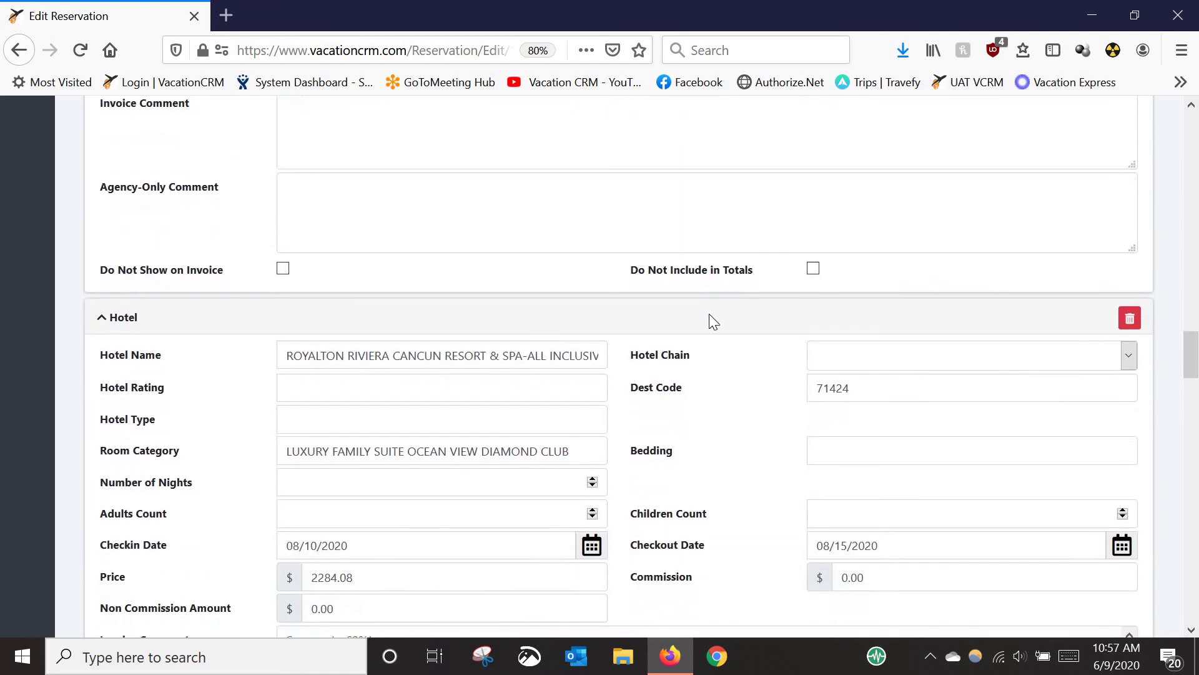
pyautogui.click(702, 324)
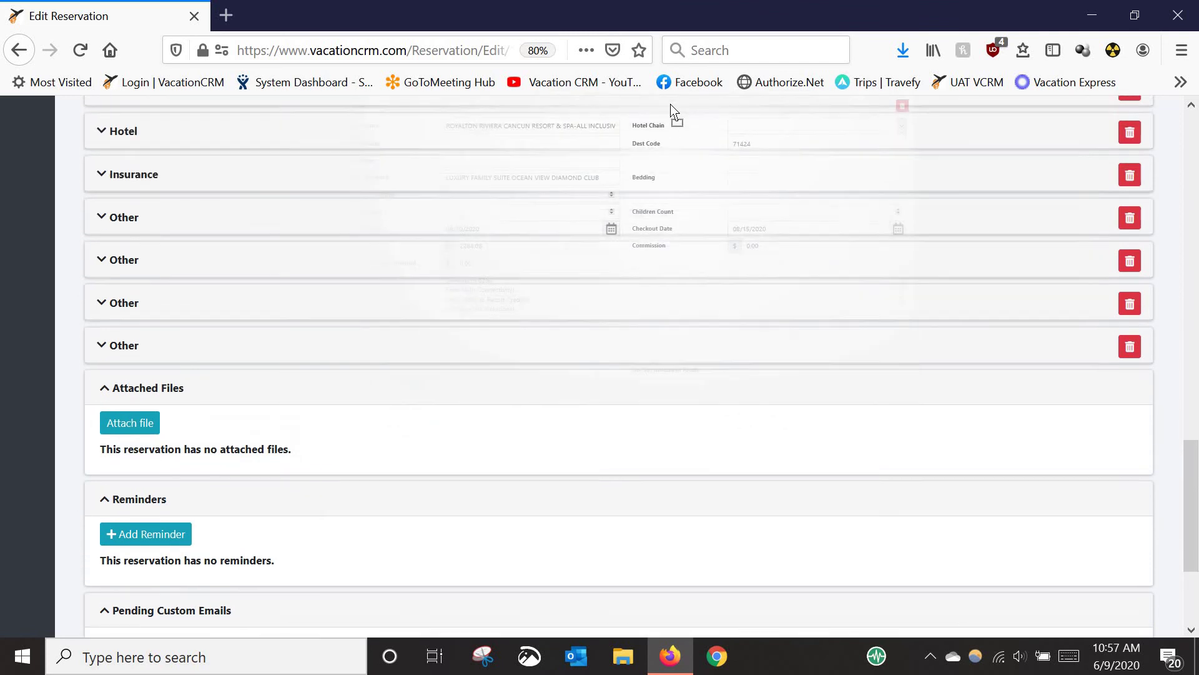
pyautogui.moveTo(672, 113); pyautogui.dragTo(631, 249)
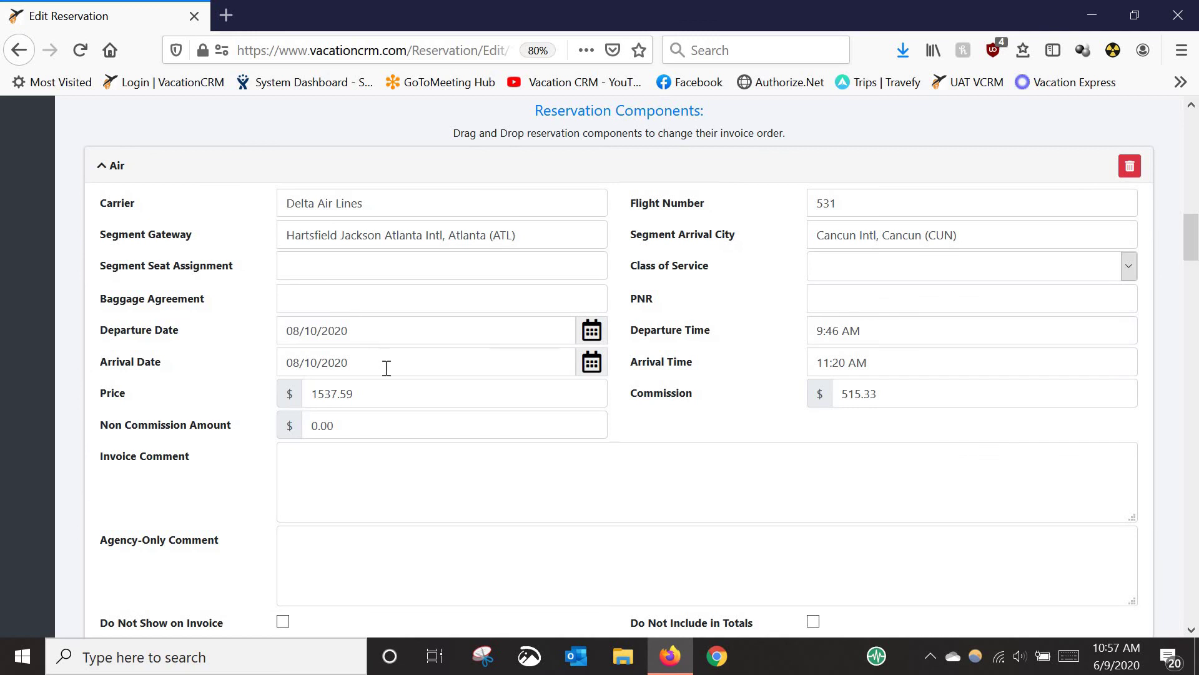
pyautogui.scroll(-15, 387, 368)
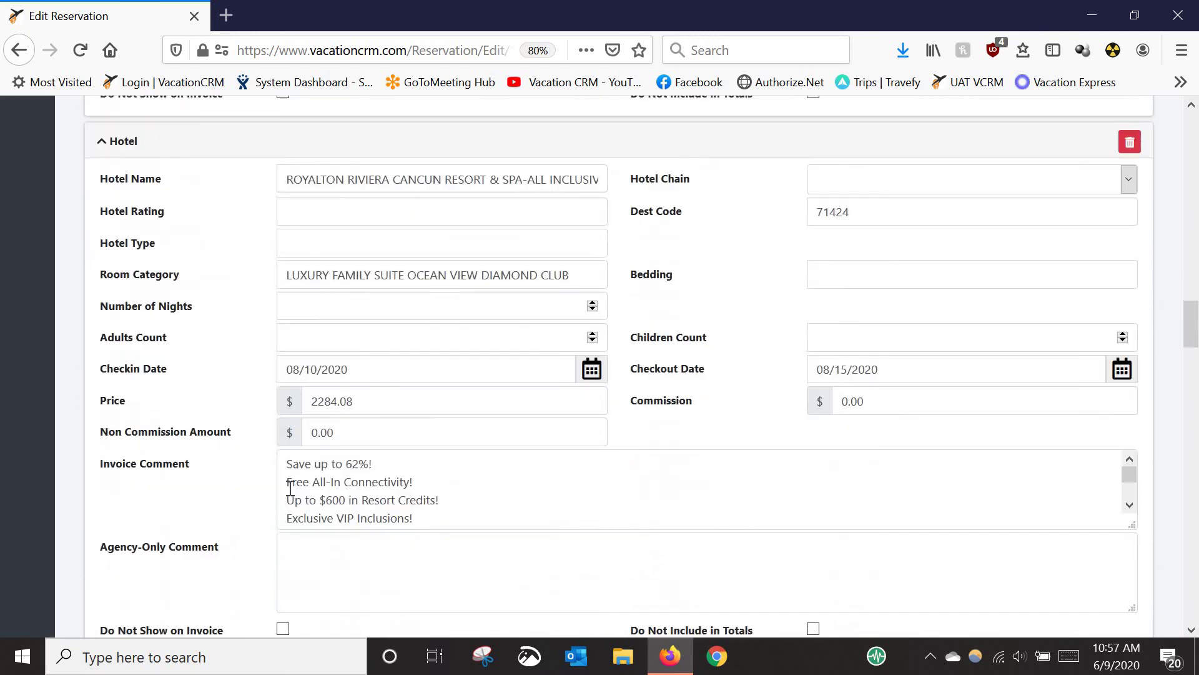
pyautogui.scroll(-5, 291, 487)
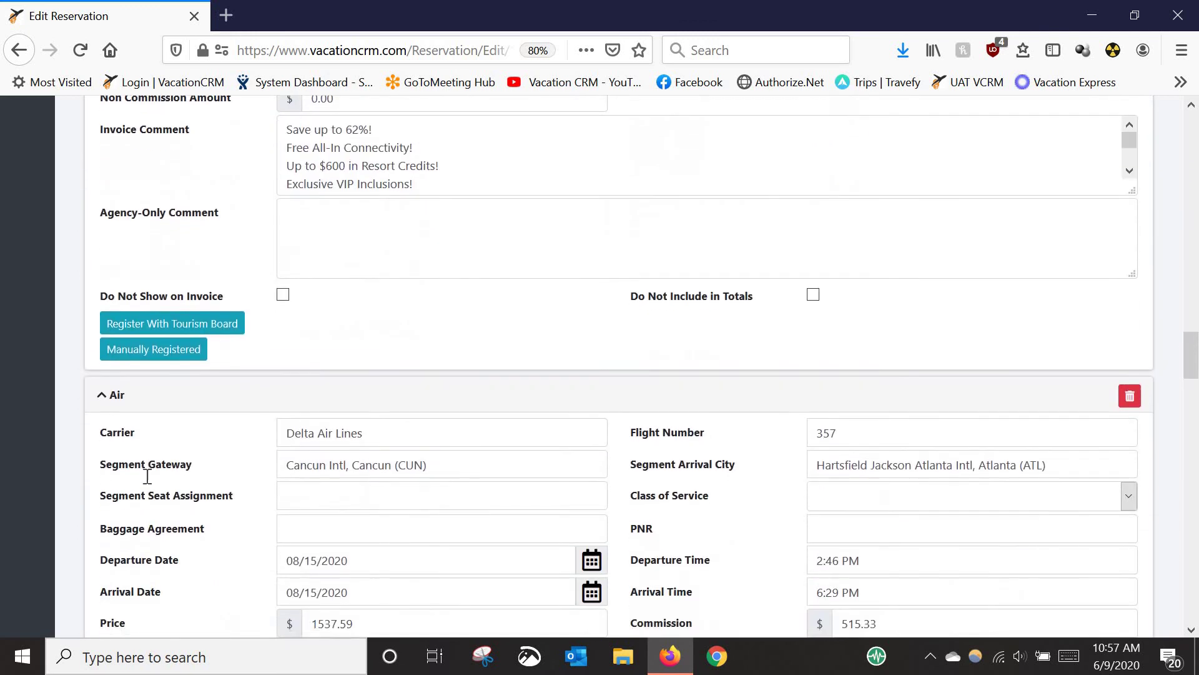
# Step: Set the "Price Match Plus!" component to Do Not Show on Invoice
pyautogui.scroll(-7, 148, 477)
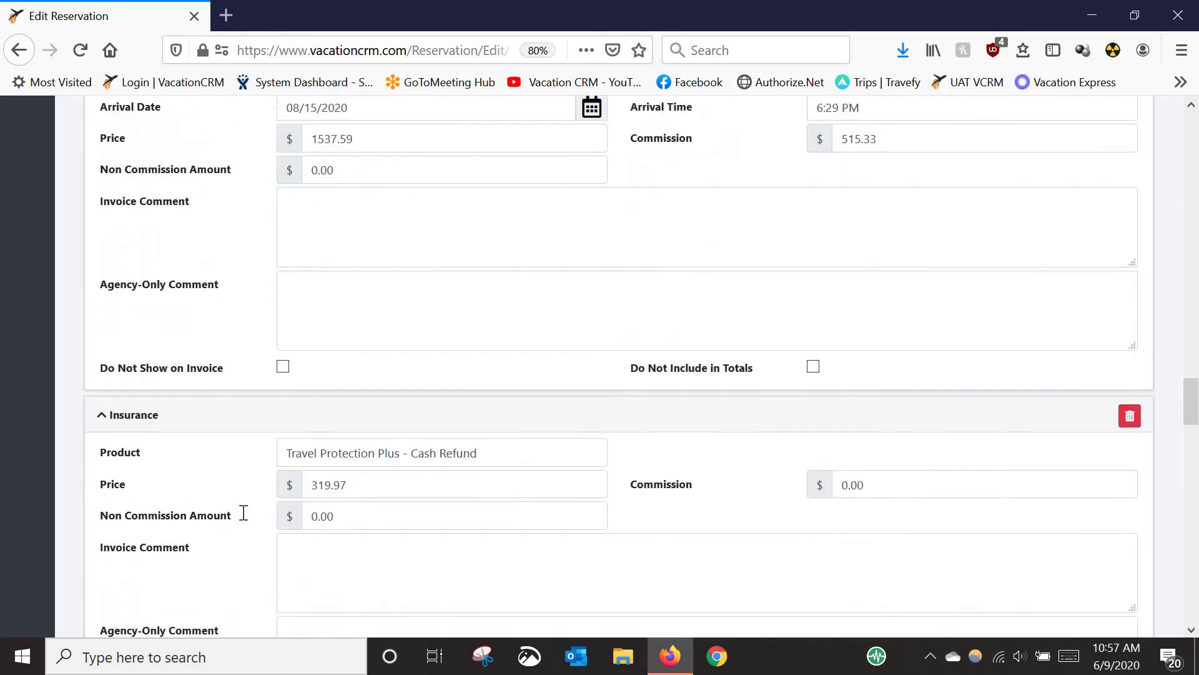
pyautogui.scroll(-4, 244, 512)
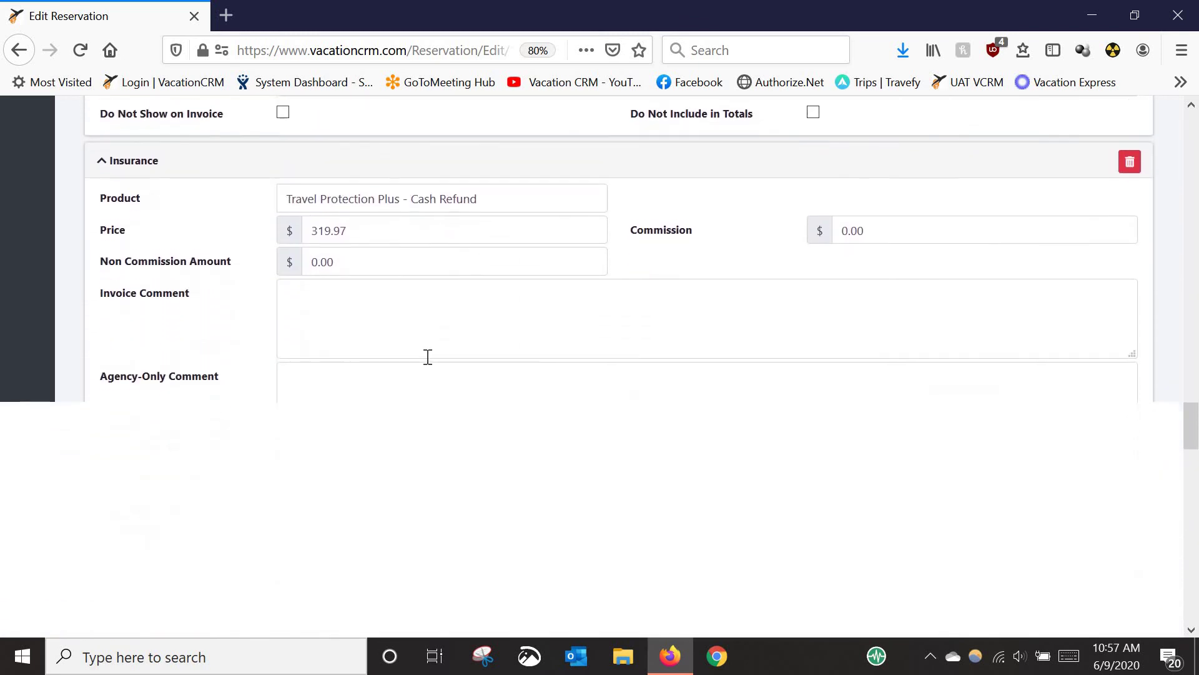
pyautogui.scroll(-4, 493, 304)
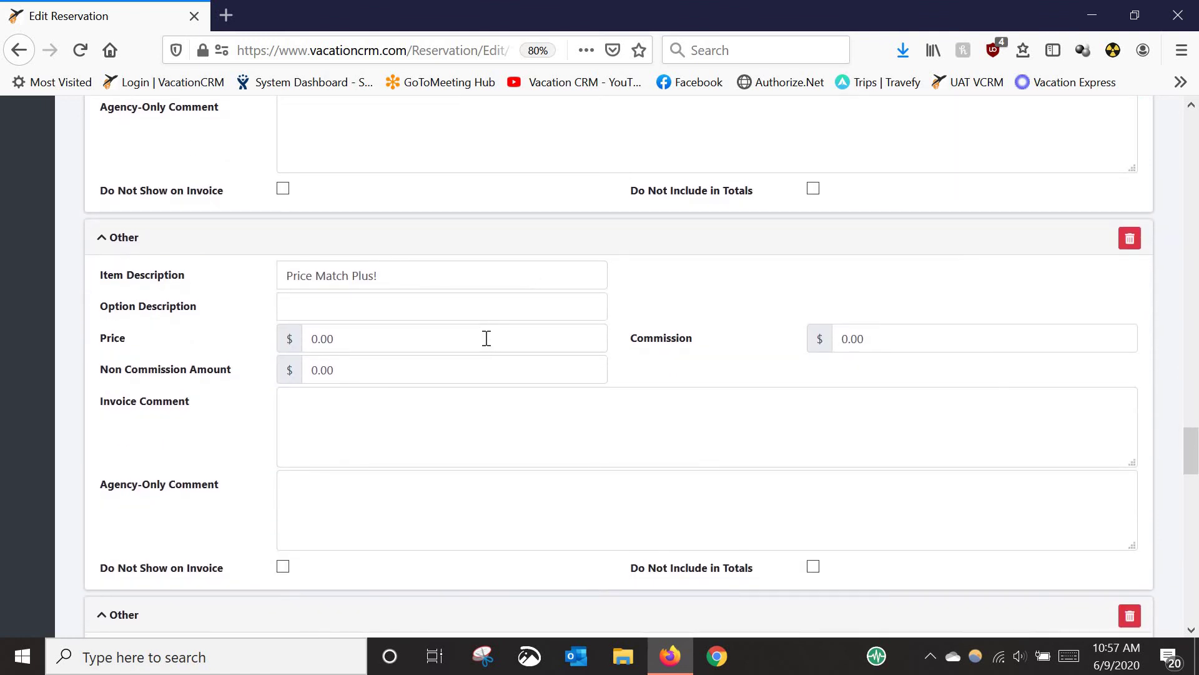
pyautogui.scroll(-4, 490, 340)
pyautogui.scroll(1, 187, 312)
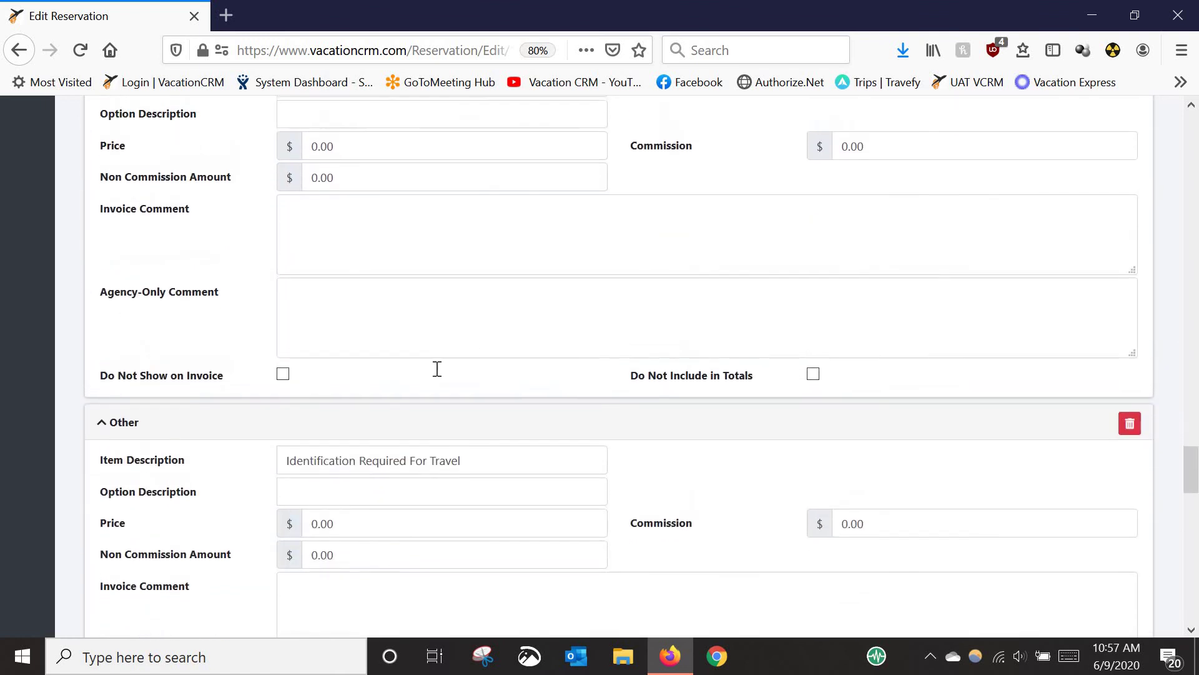
pyautogui.scroll(2, 437, 353)
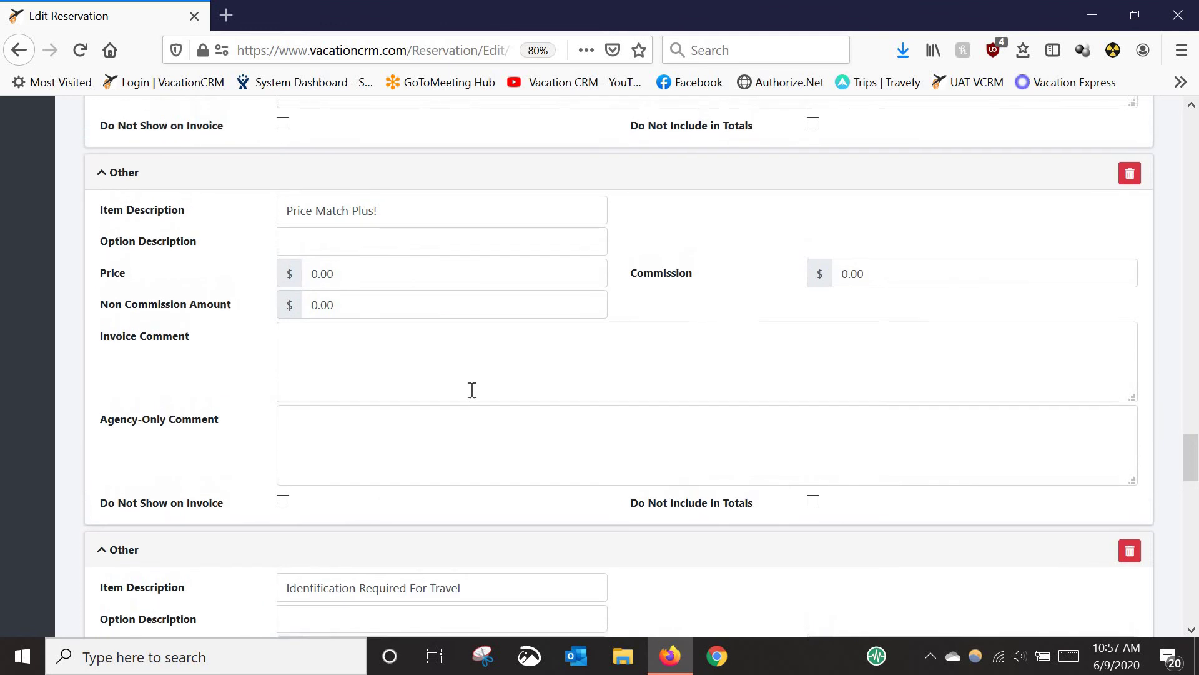
pyautogui.scroll(-1, 343, 482)
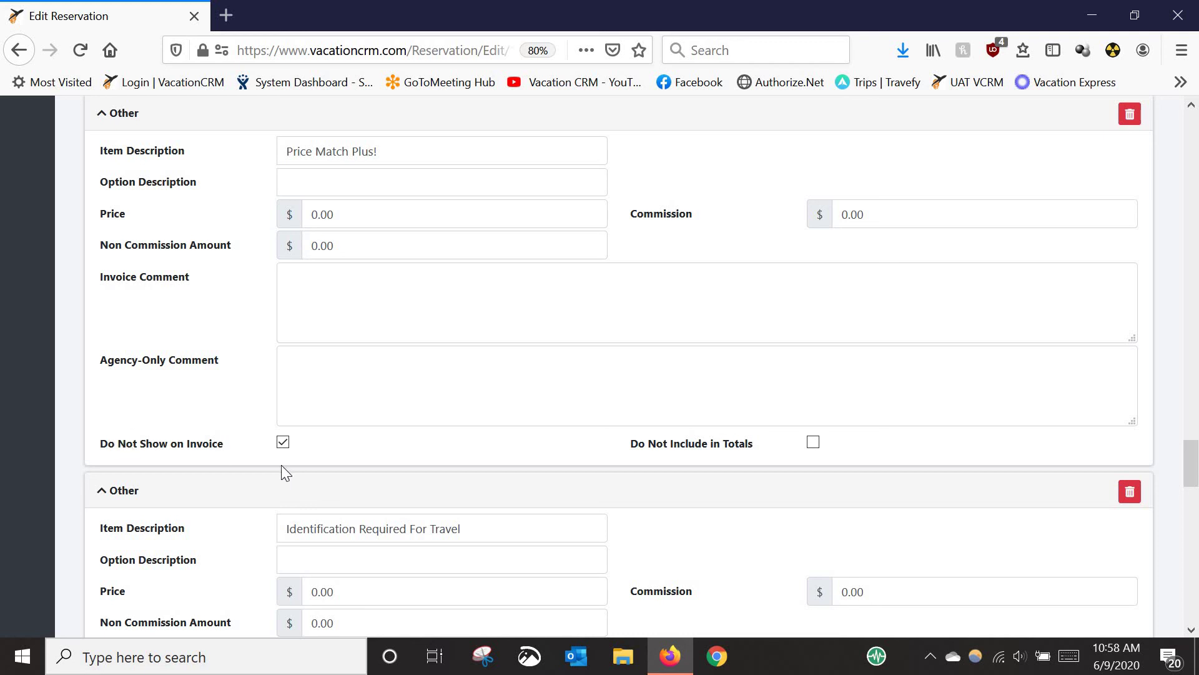
# Step: Set the "Identification Required For Travel" component to Do Not Show on Invoice
pyautogui.scroll(-3, 378, 440)
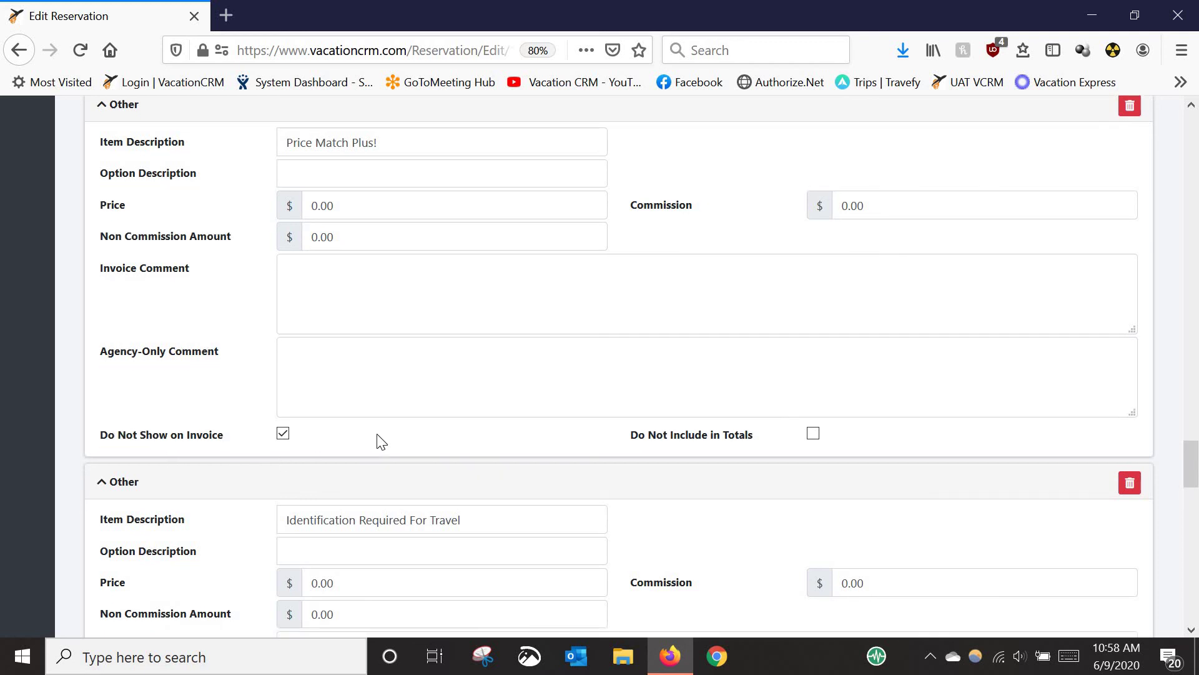
pyautogui.scroll(-4, 351, 398)
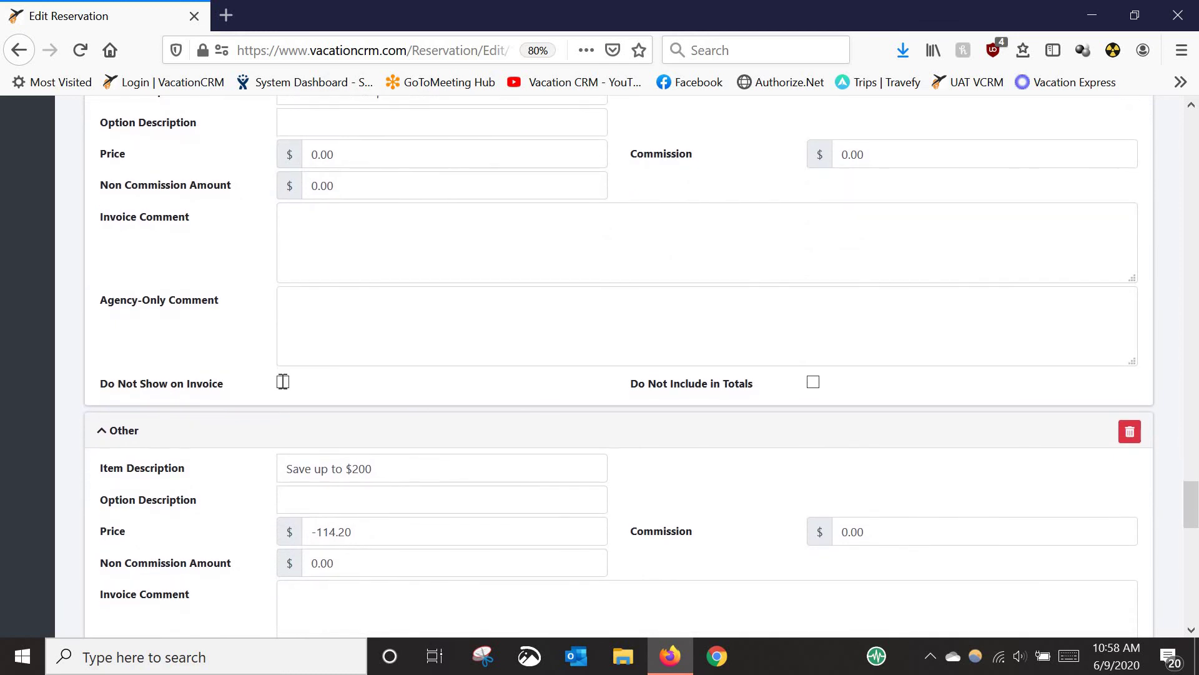
pyautogui.click(284, 382)
# Step: Check the price of the "Save up to $200" component and set it to Do Not Show on Invoice
pyautogui.scroll(-1, 629, 419)
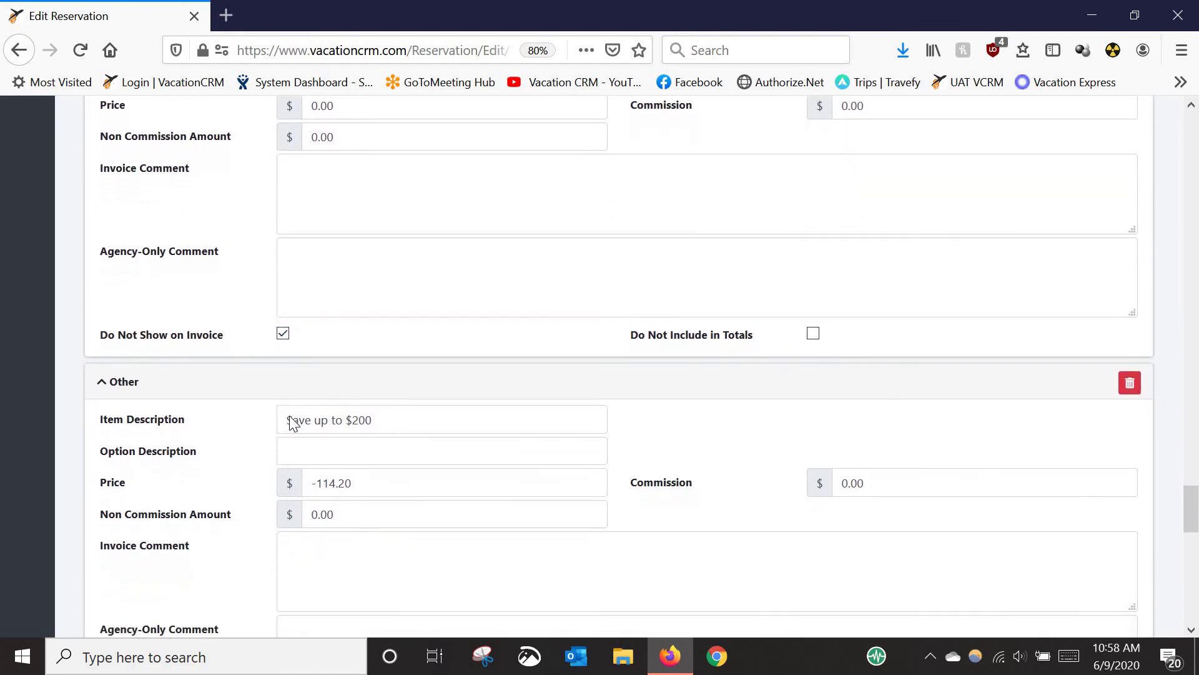
pyautogui.click(381, 406)
pyautogui.click(659, 419)
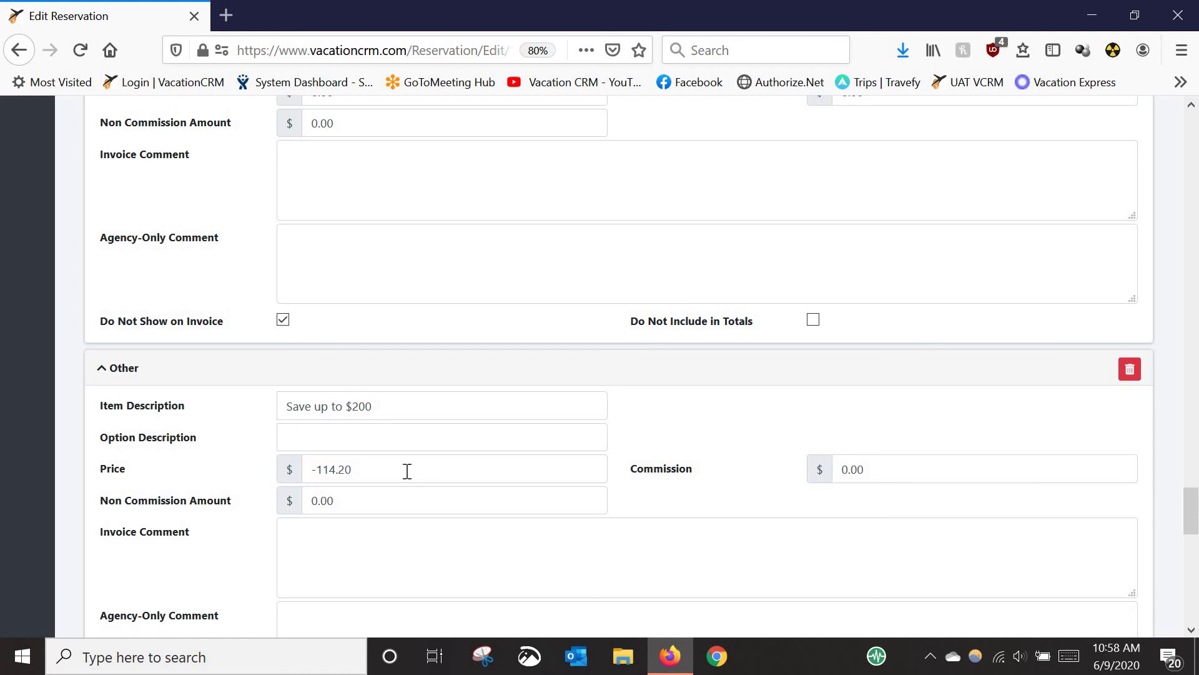
pyautogui.moveTo(407, 471); pyautogui.dragTo(312, 471)
pyautogui.click(712, 438)
pyautogui.scroll(-3, 292, 483)
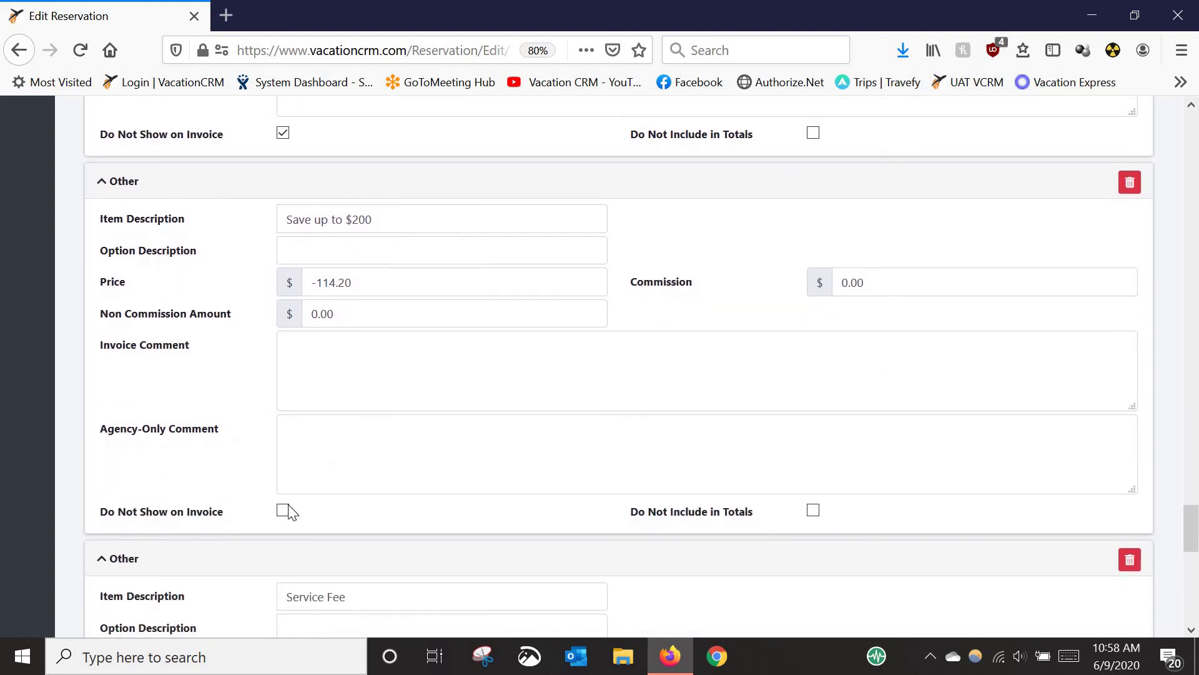
pyautogui.click(283, 510)
# Step: Set the "Service Fee" component to Do Not Show on Invoice and save the reservation
pyautogui.scroll(-4, 228, 437)
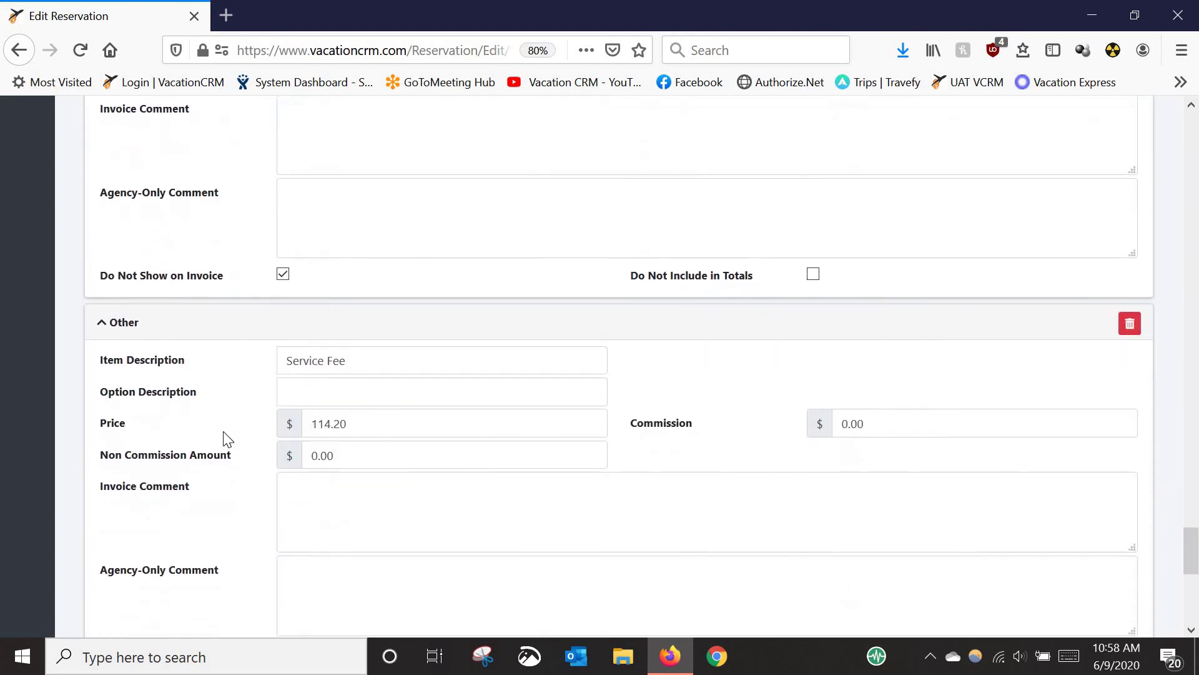
pyautogui.scroll(-2, 228, 437)
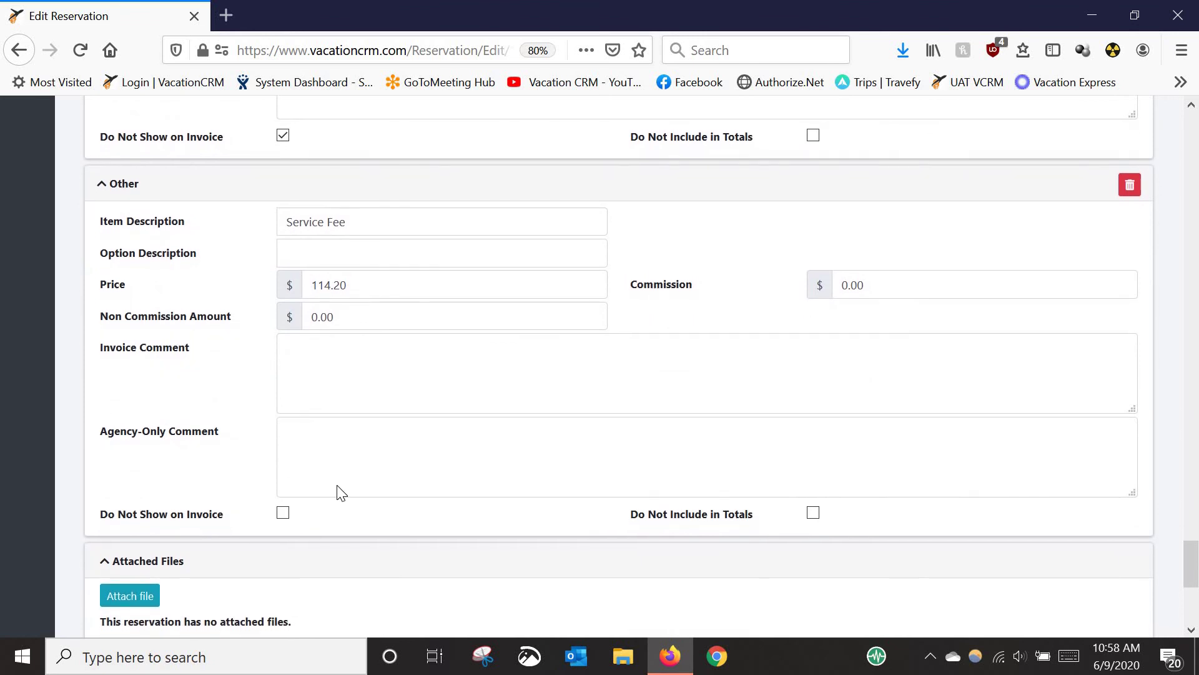
pyautogui.click(286, 511)
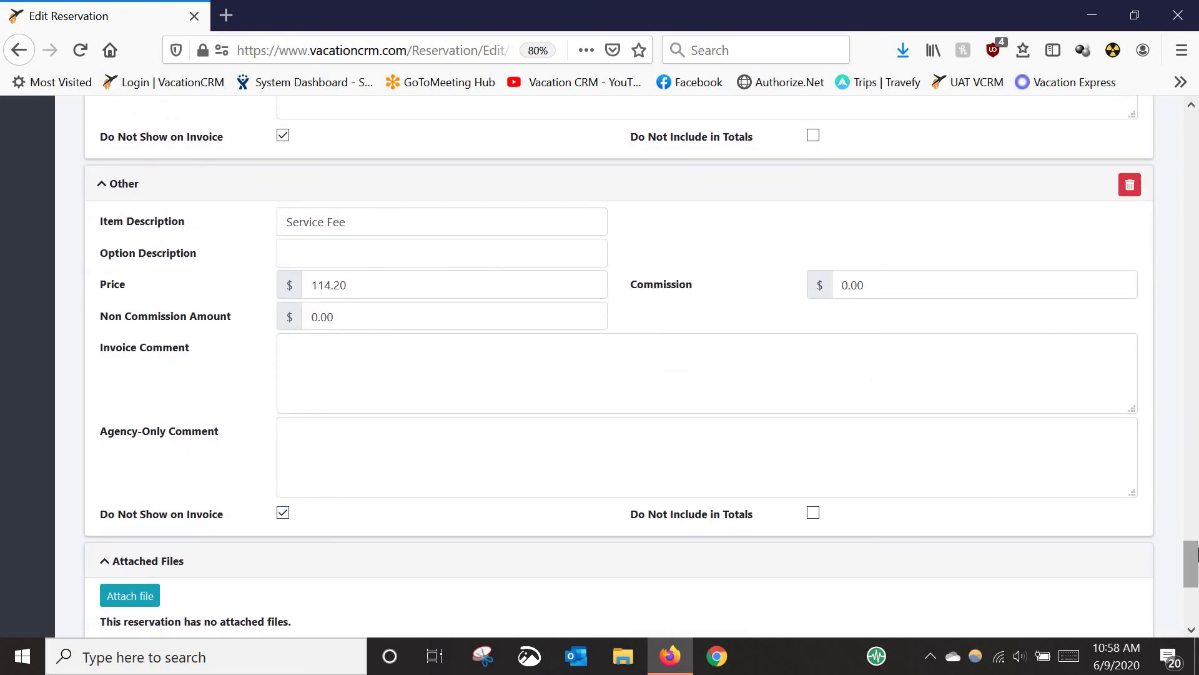
pyautogui.moveTo(1191, 564); pyautogui.dragTo(1193, 110)
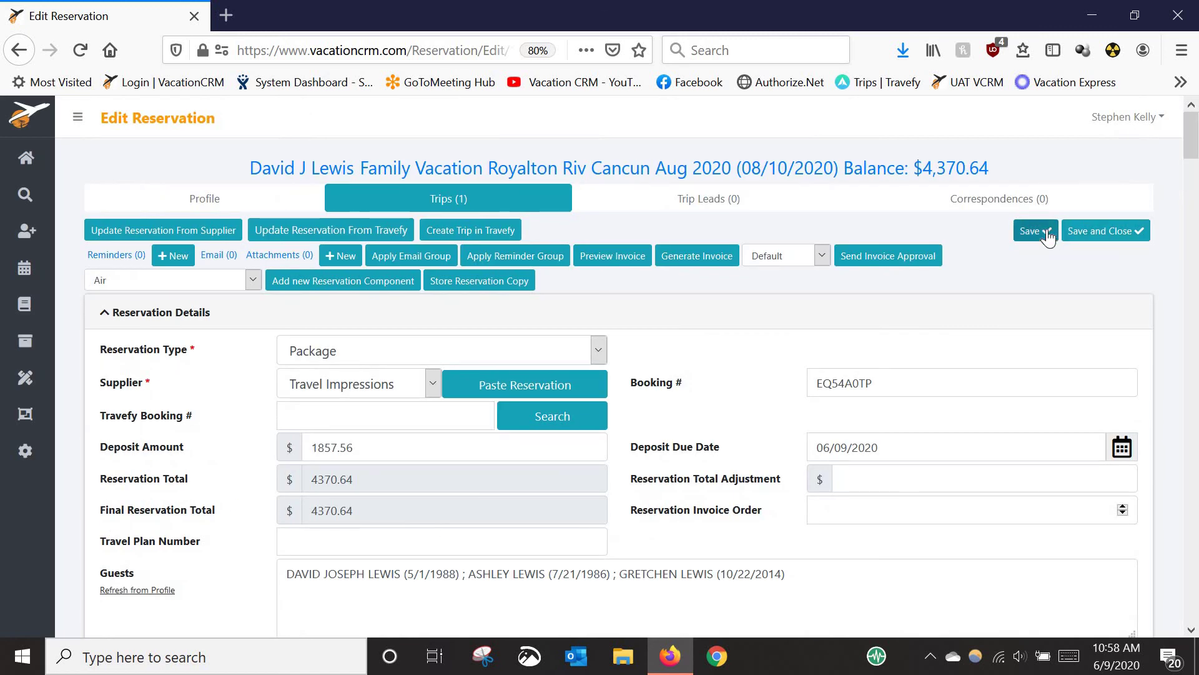
pyautogui.click(1034, 231)
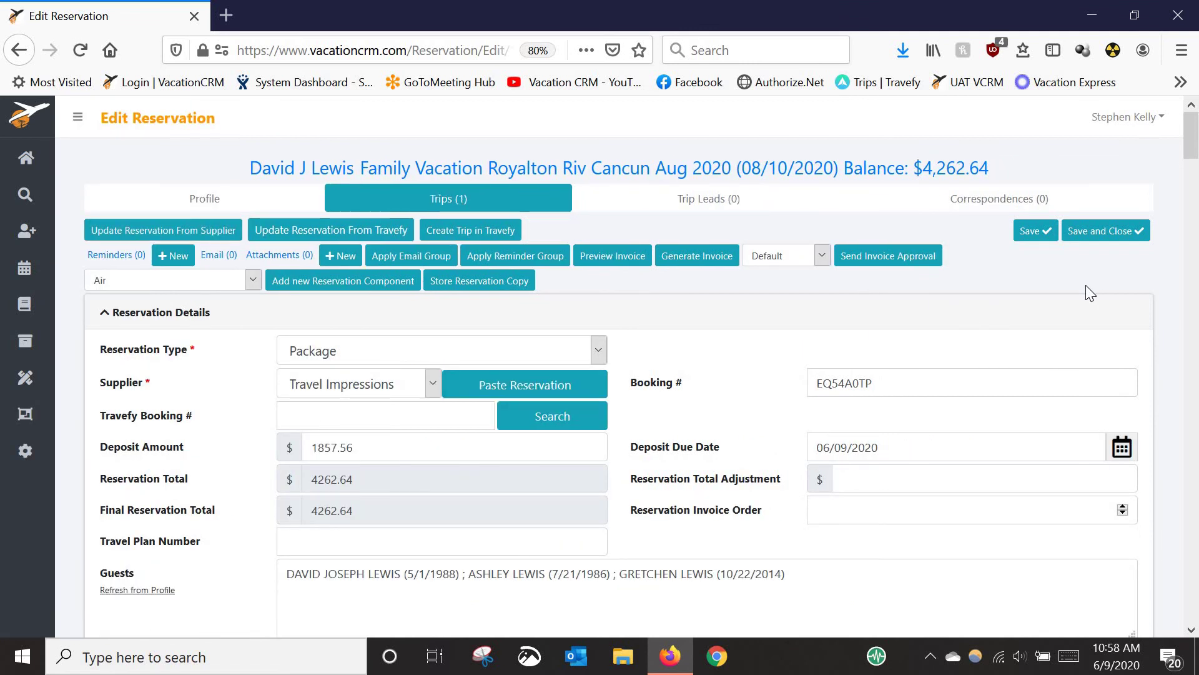
# Step: Enter the invoice comment "Welcome to Cancun..." for the "Private Transportation up to 6 Passengers" transfer
pyautogui.scroll(-7, 1086, 286)
pyautogui.scroll(-8, 1087, 286)
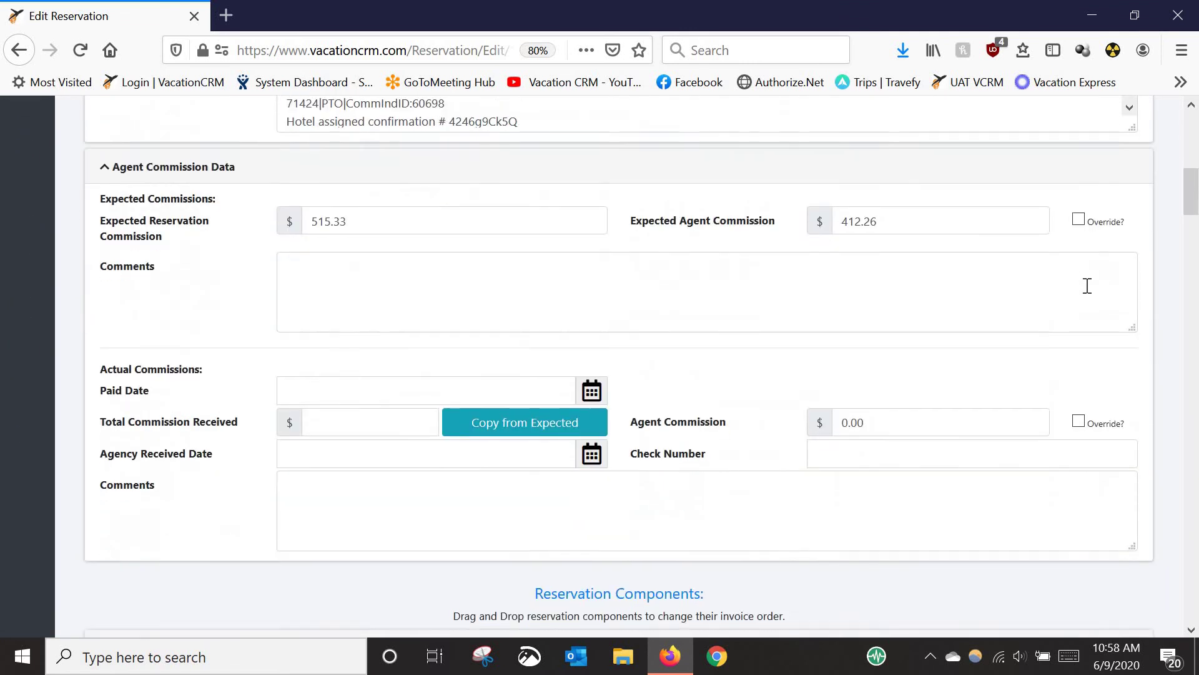
pyautogui.scroll(-7, 1086, 286)
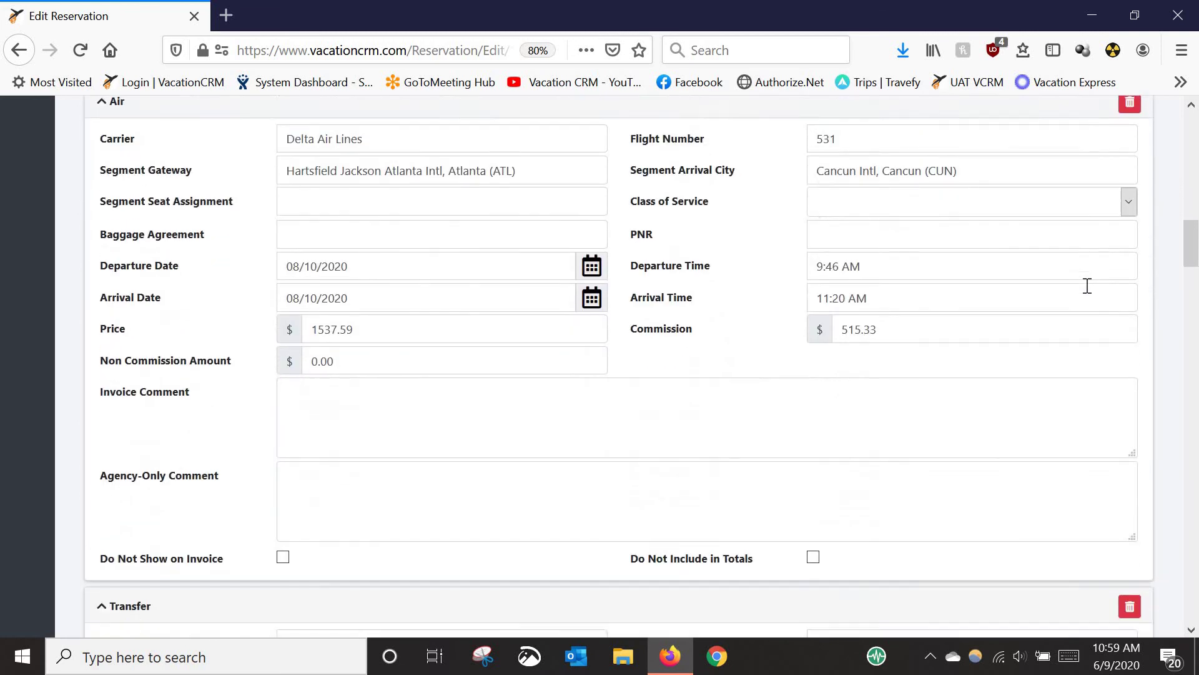
pyautogui.scroll(-1, 982, 306)
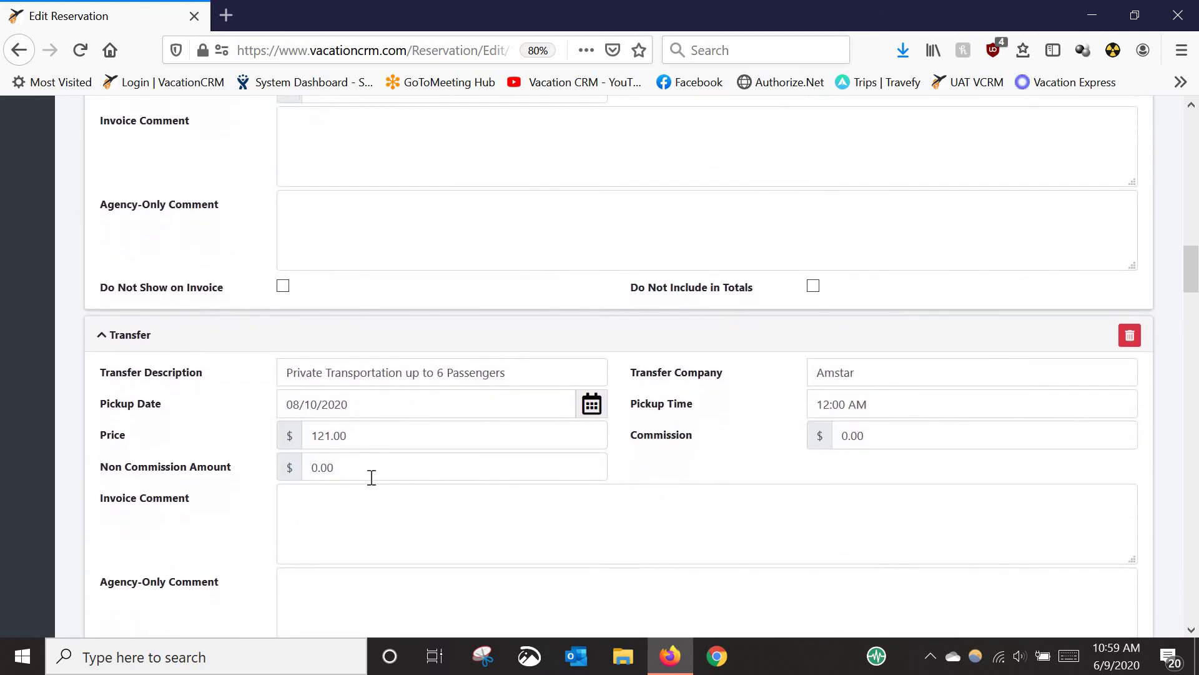
pyautogui.scroll(-1, 221, 505)
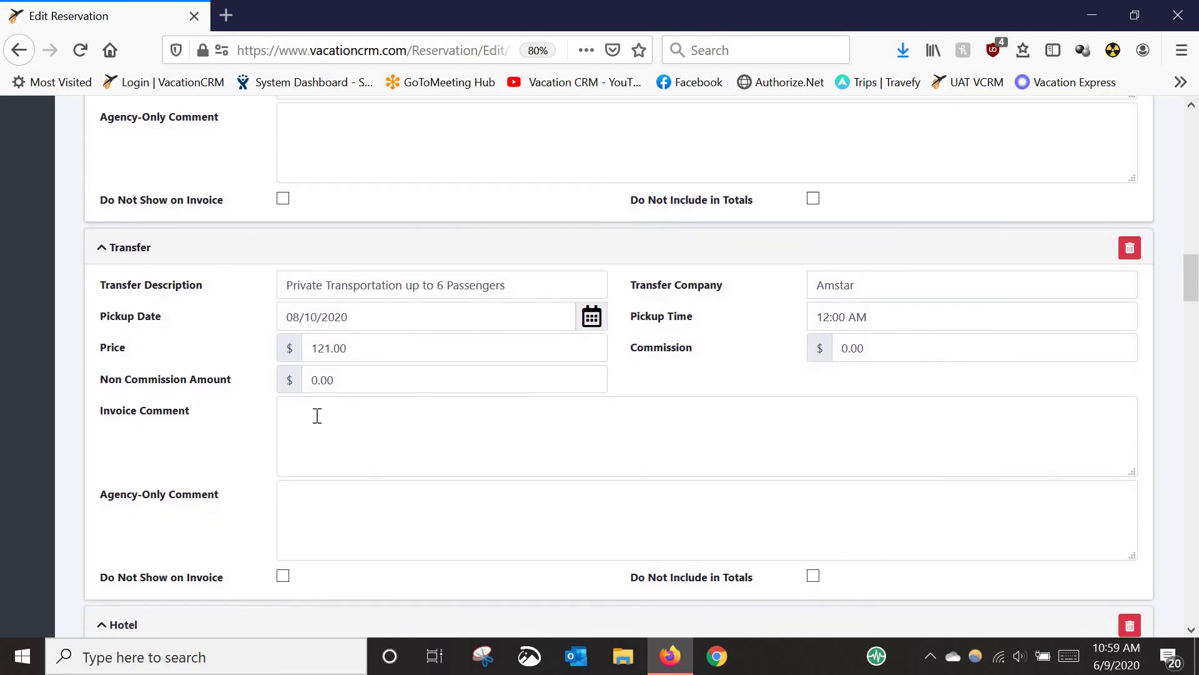
pyautogui.click(316, 415)
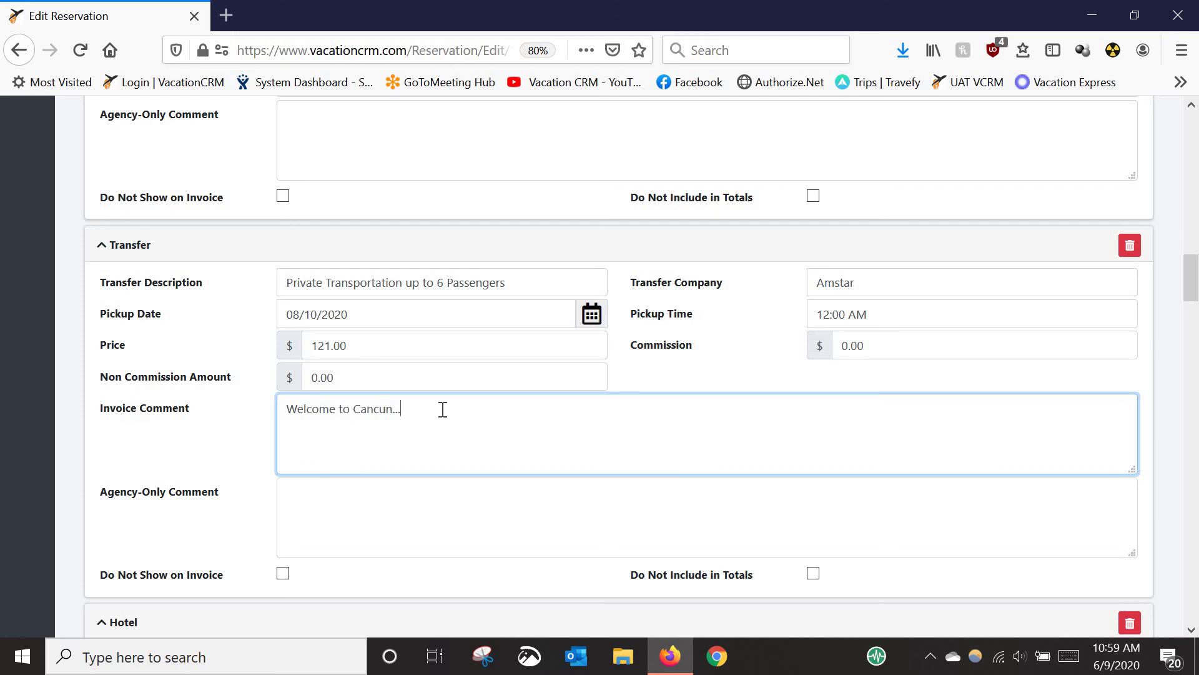
# Step: Enlarge the Invoice Comment box of the Royalton Riviera Cancun hotel component to read more of its text
pyautogui.scroll(-6, 443, 409)
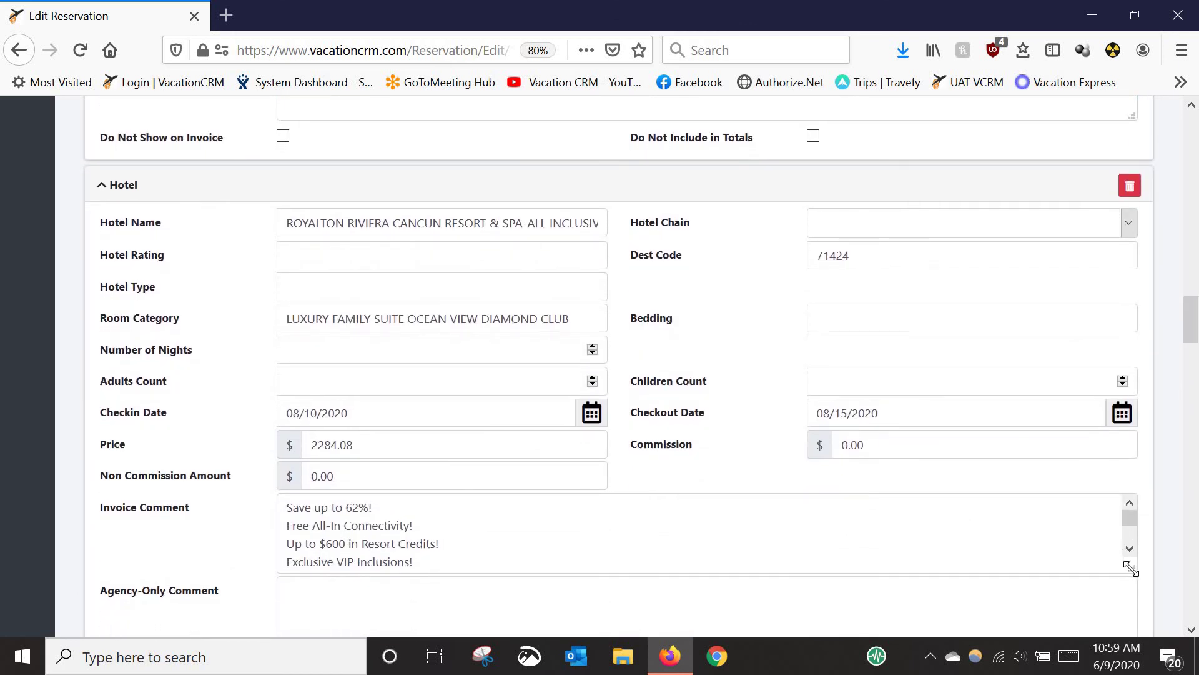
pyautogui.moveTo(1133, 615); pyautogui.dragTo(1099, 618)
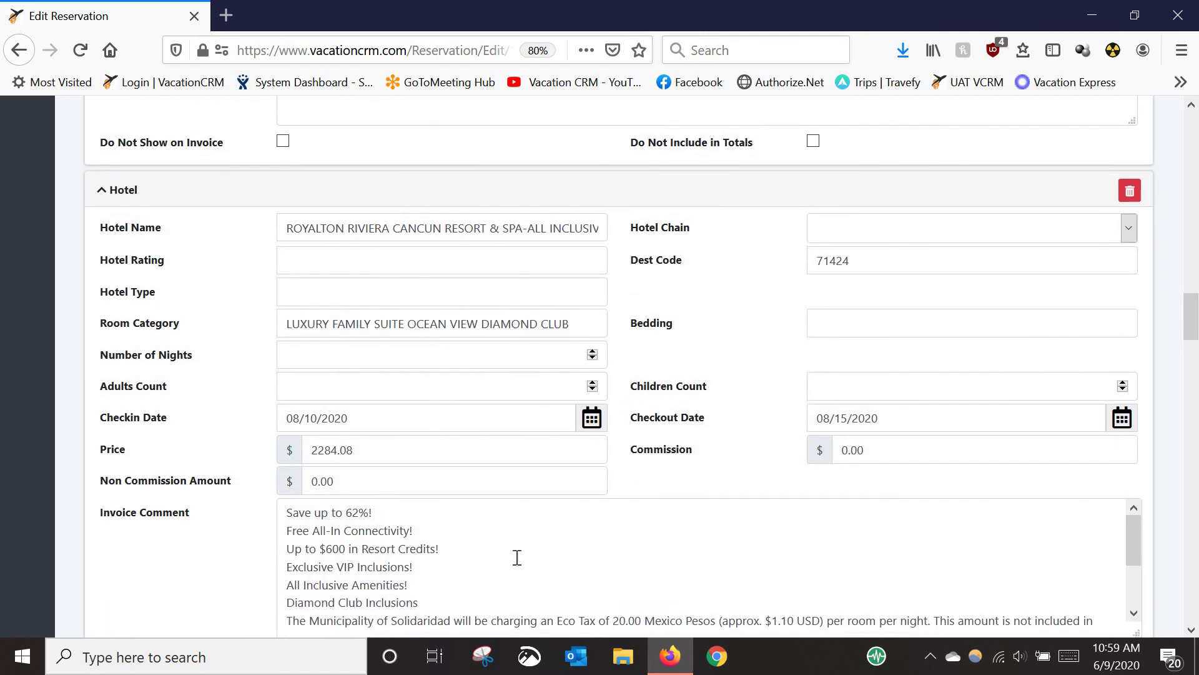
pyautogui.scroll(-1, 475, 499)
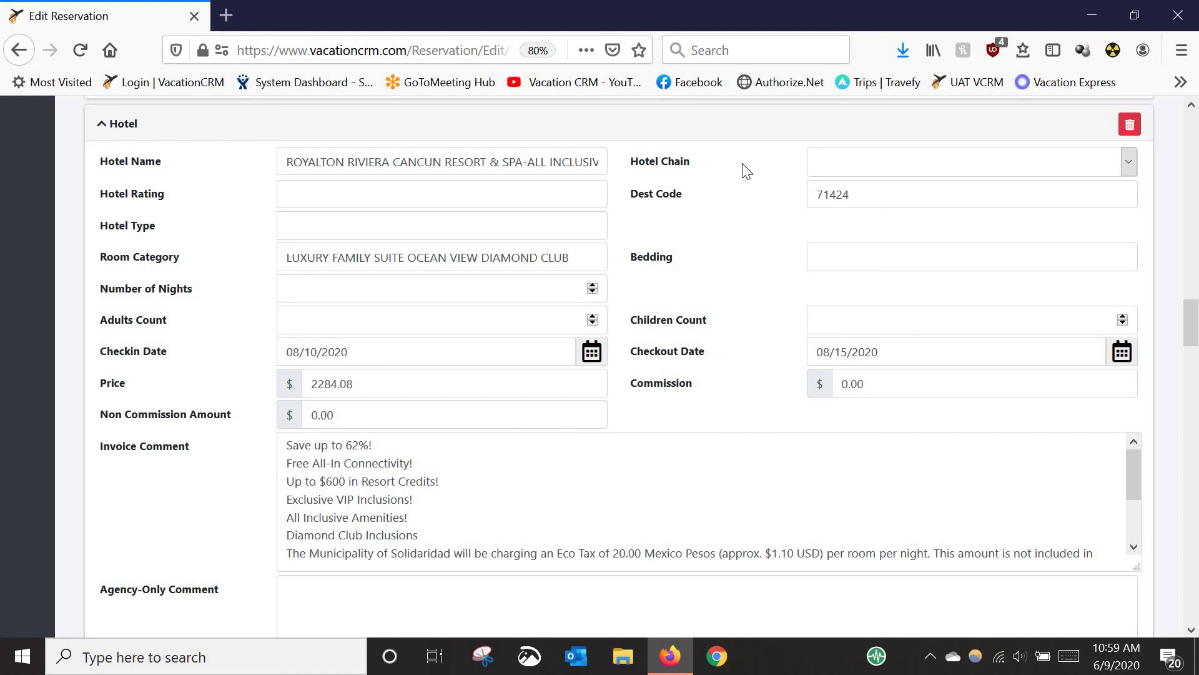
# Step: Set the hotel chain of the Royalton Riviera Cancun component to Royalton
pyautogui.click(915, 168)
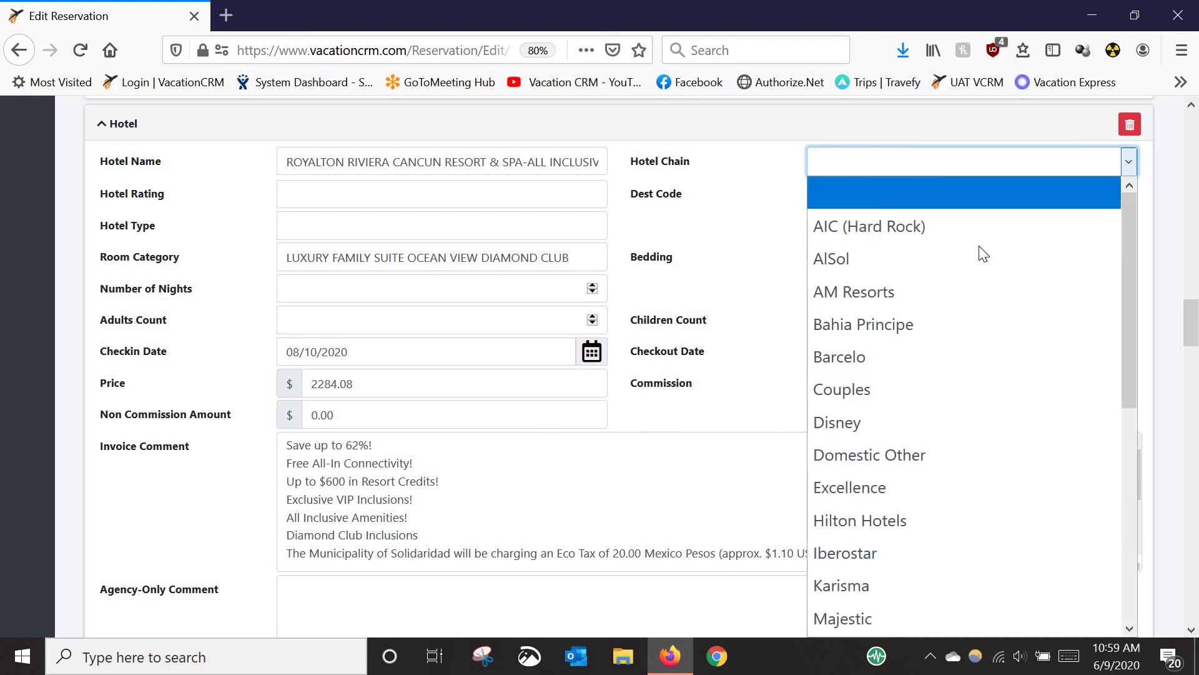
pyautogui.scroll(-4, 905, 349)
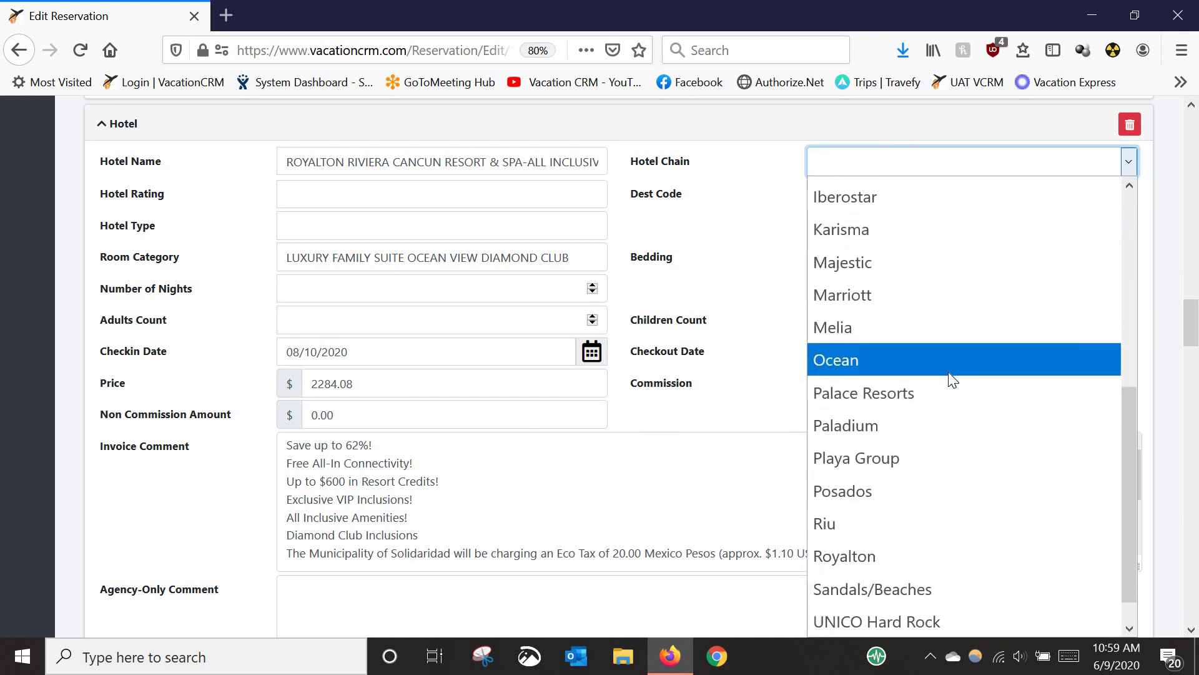
pyautogui.click(844, 545)
pyautogui.click(767, 256)
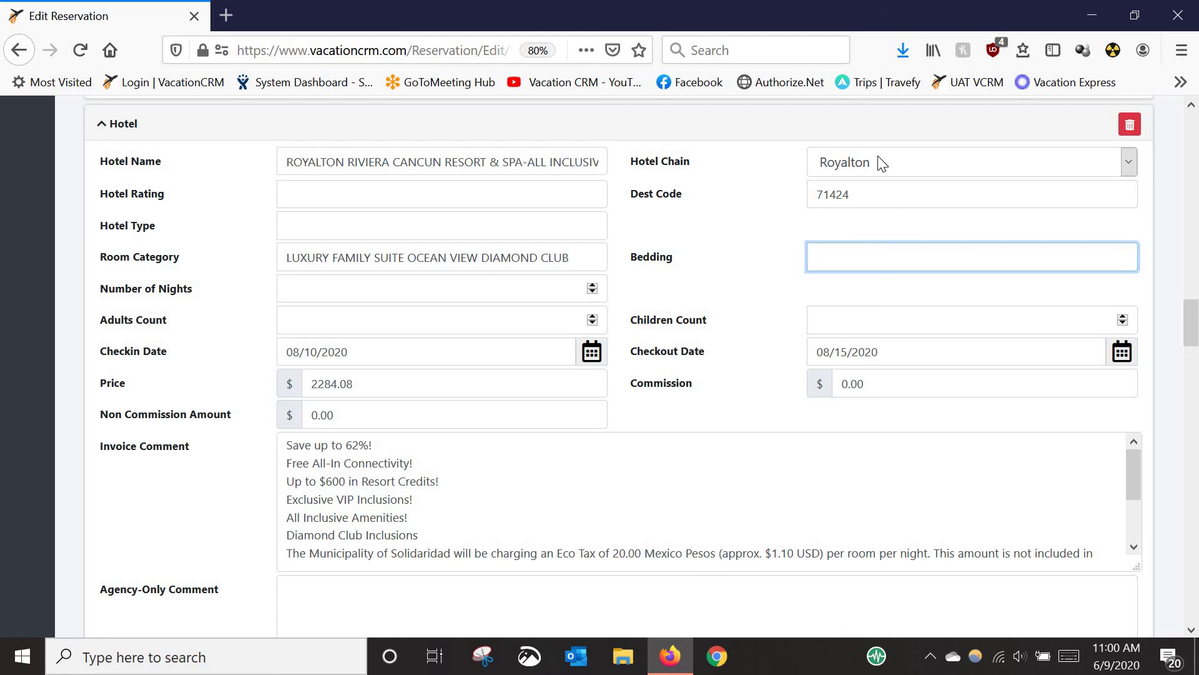
# Step: Record a manual registration of the hotel with the Royalton/Blue Diamond program, dated 06/09/2020
pyautogui.scroll(-3, 712, 250)
pyautogui.scroll(1, 717, 266)
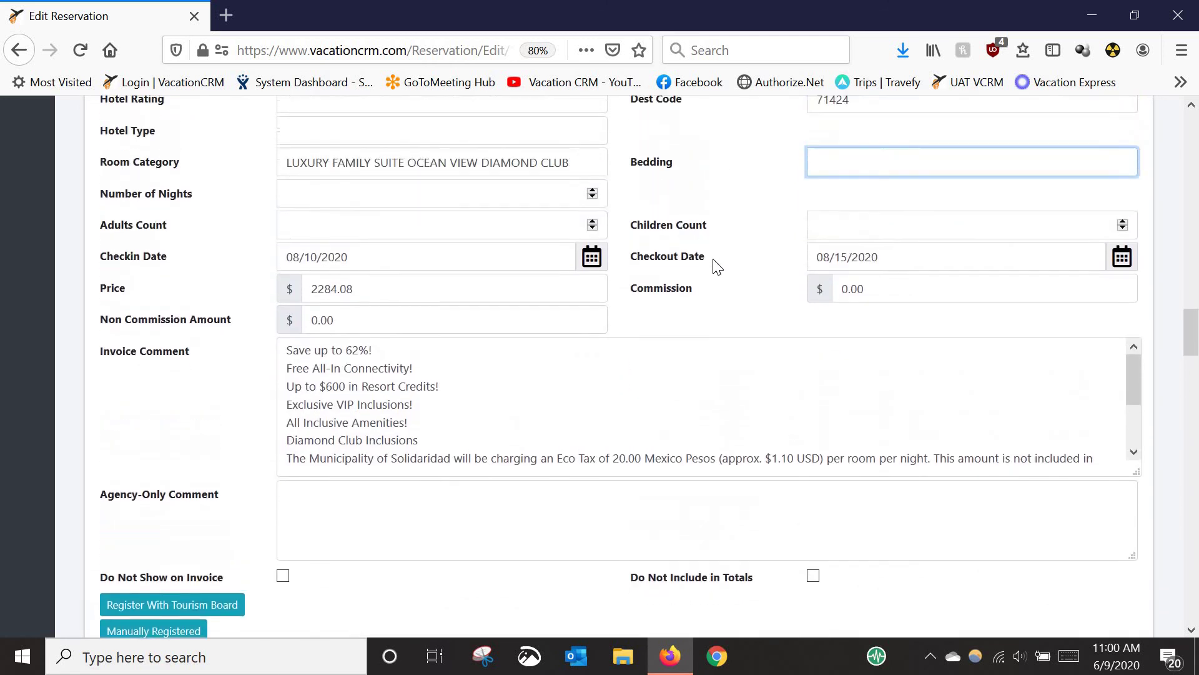
pyautogui.scroll(1, 717, 266)
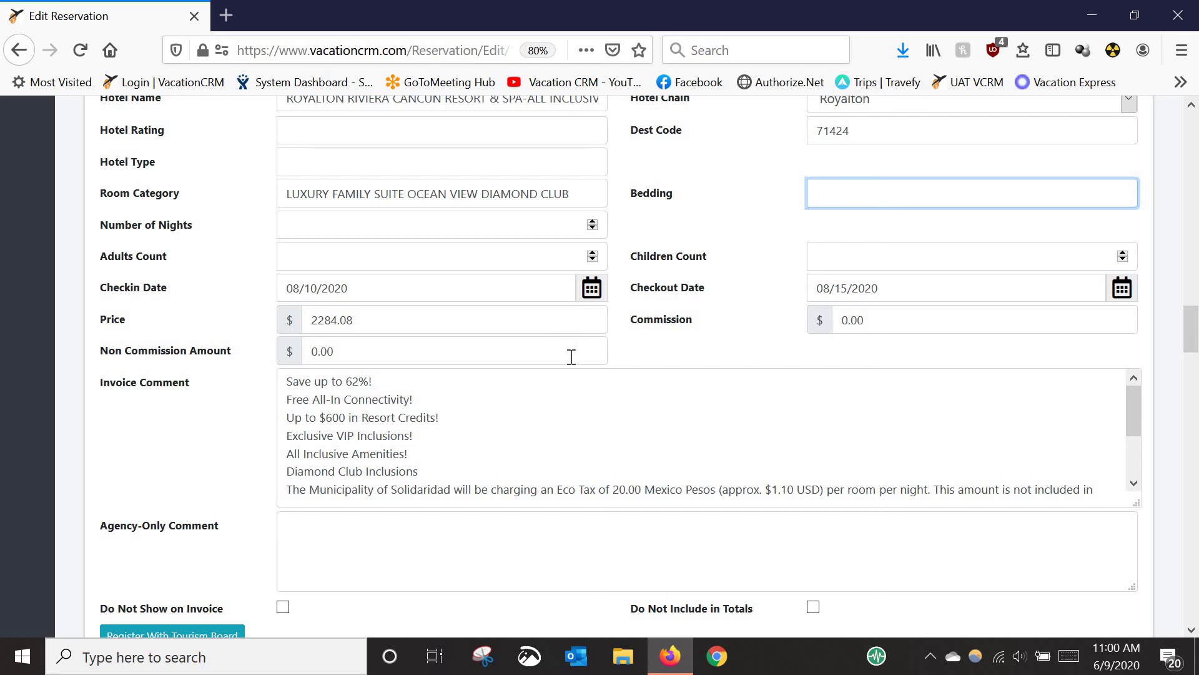
pyautogui.scroll(-3, 570, 357)
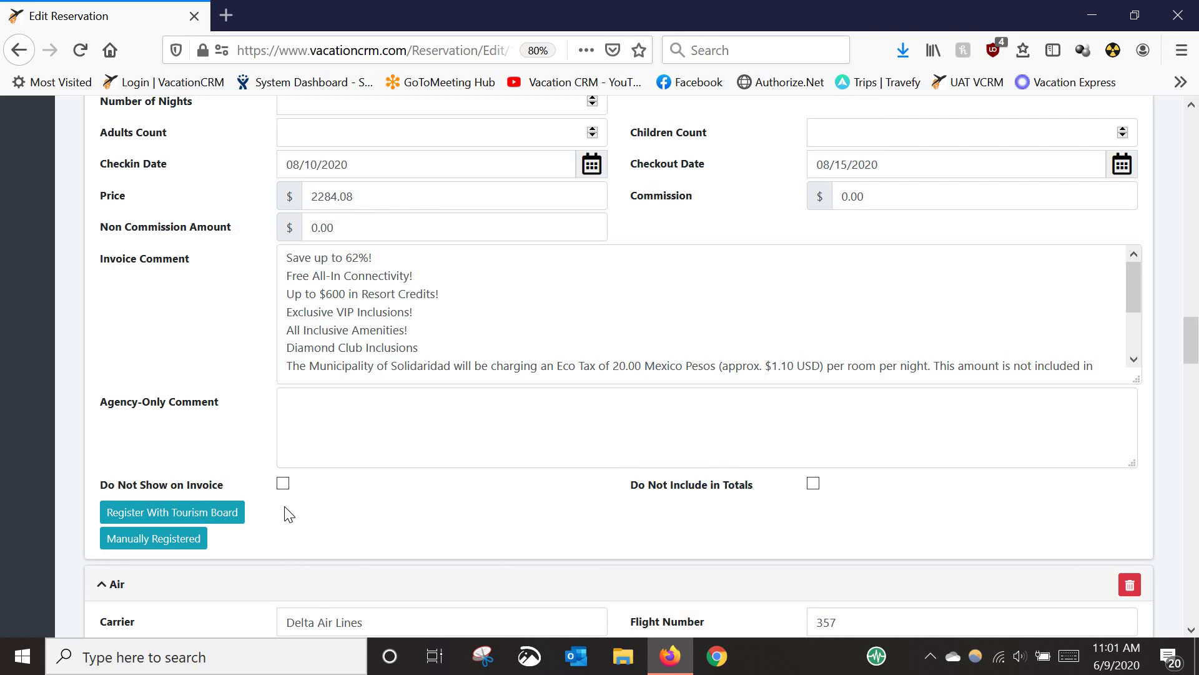
pyautogui.click(185, 540)
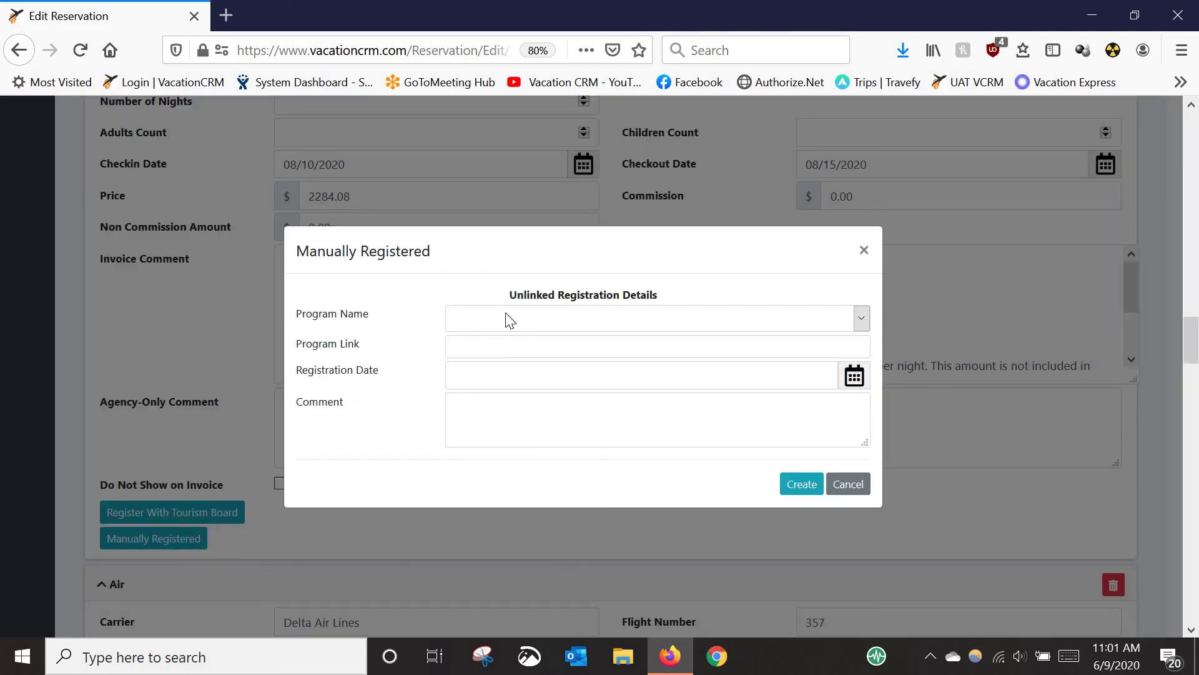
pyautogui.click(506, 323)
pyautogui.scroll(-5, 608, 441)
pyautogui.scroll(-8, 606, 443)
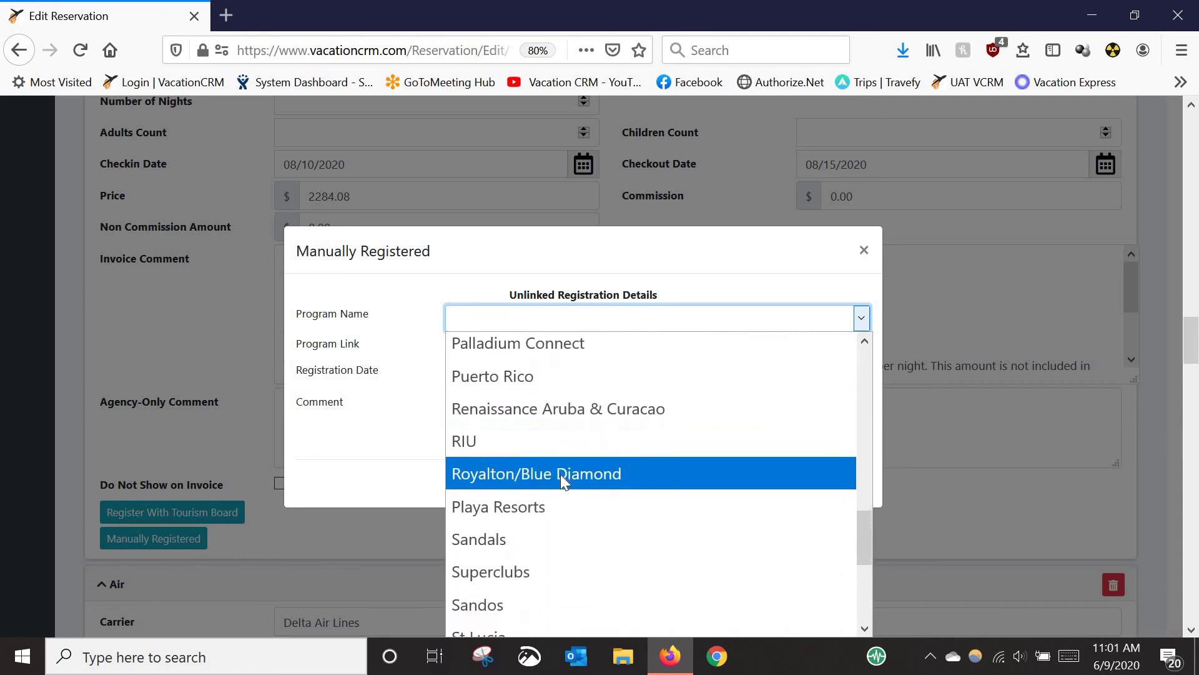
pyautogui.click(563, 478)
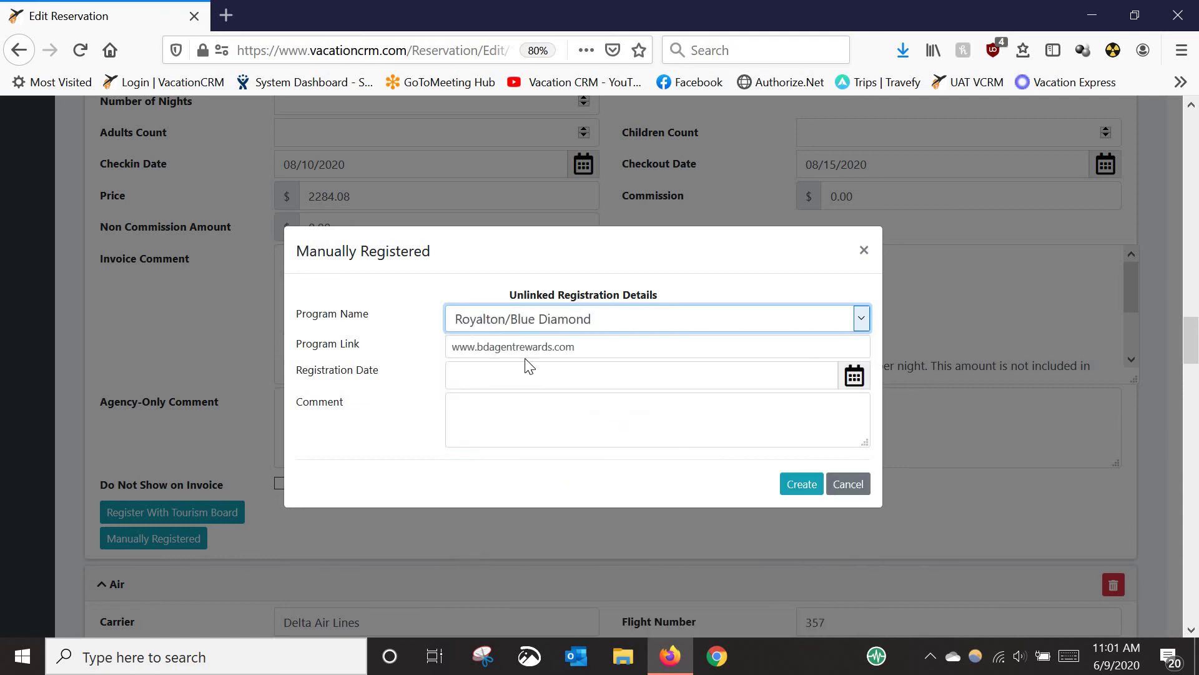
pyautogui.click(867, 386)
pyautogui.click(514, 478)
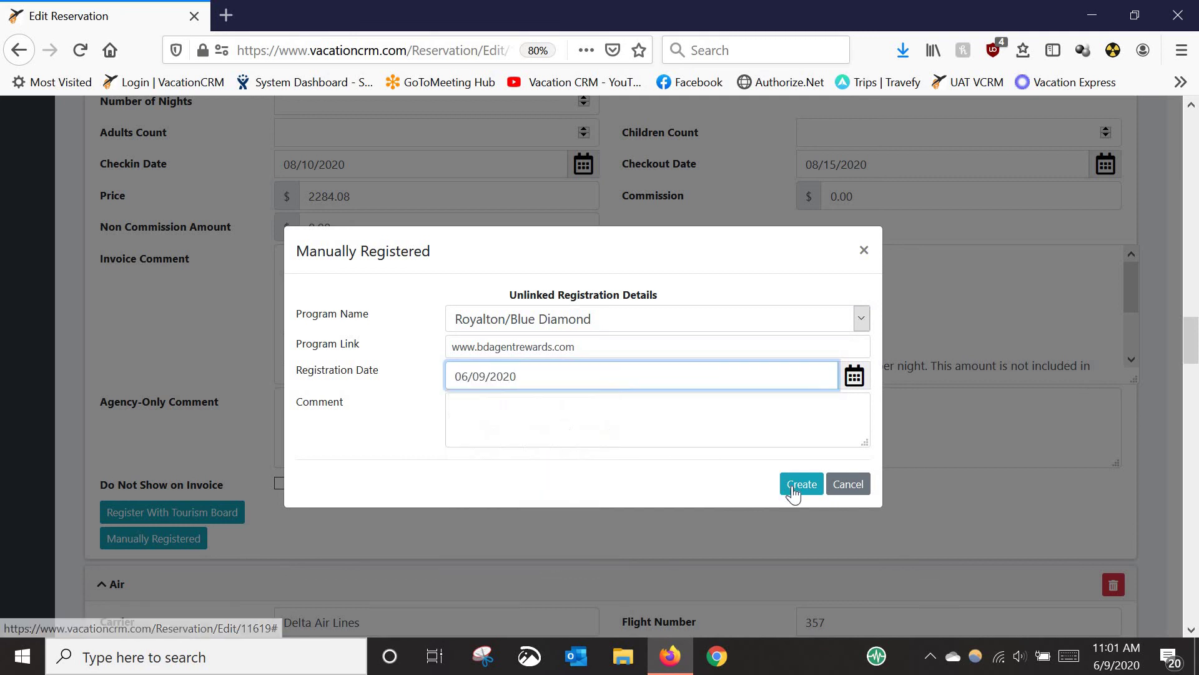
pyautogui.click(801, 484)
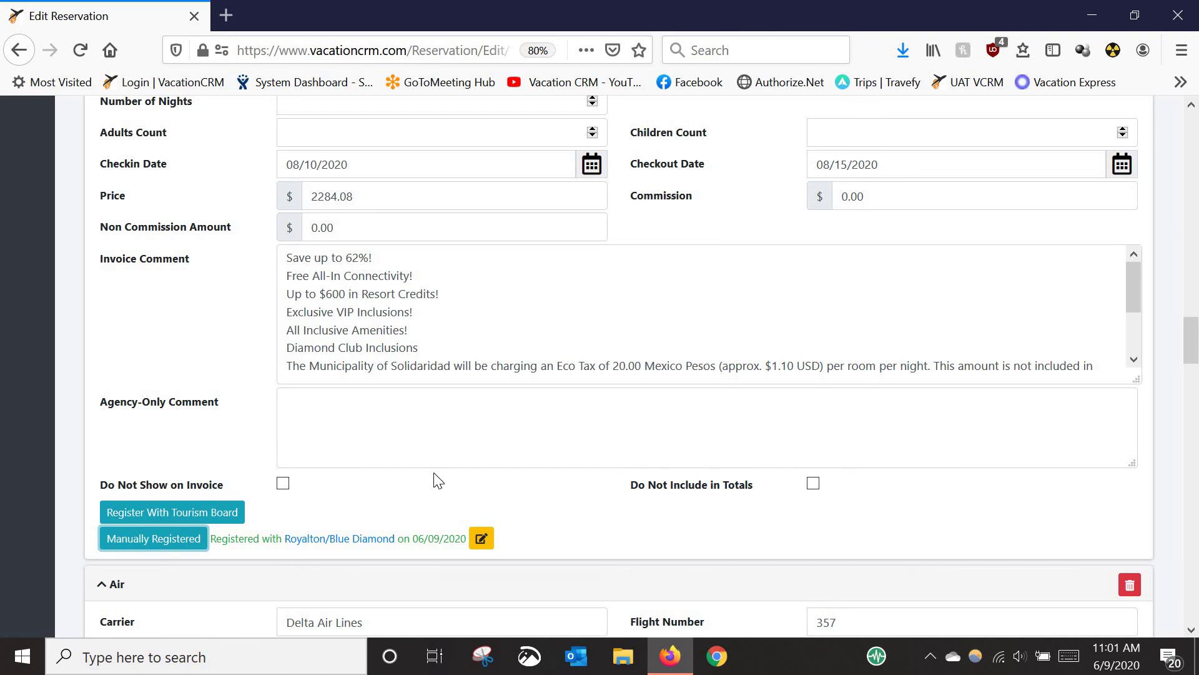
# Step: Save the reservation with the updated transfer and hotel details
pyautogui.scroll(-1, 787, 413)
pyautogui.scroll(-3, 790, 417)
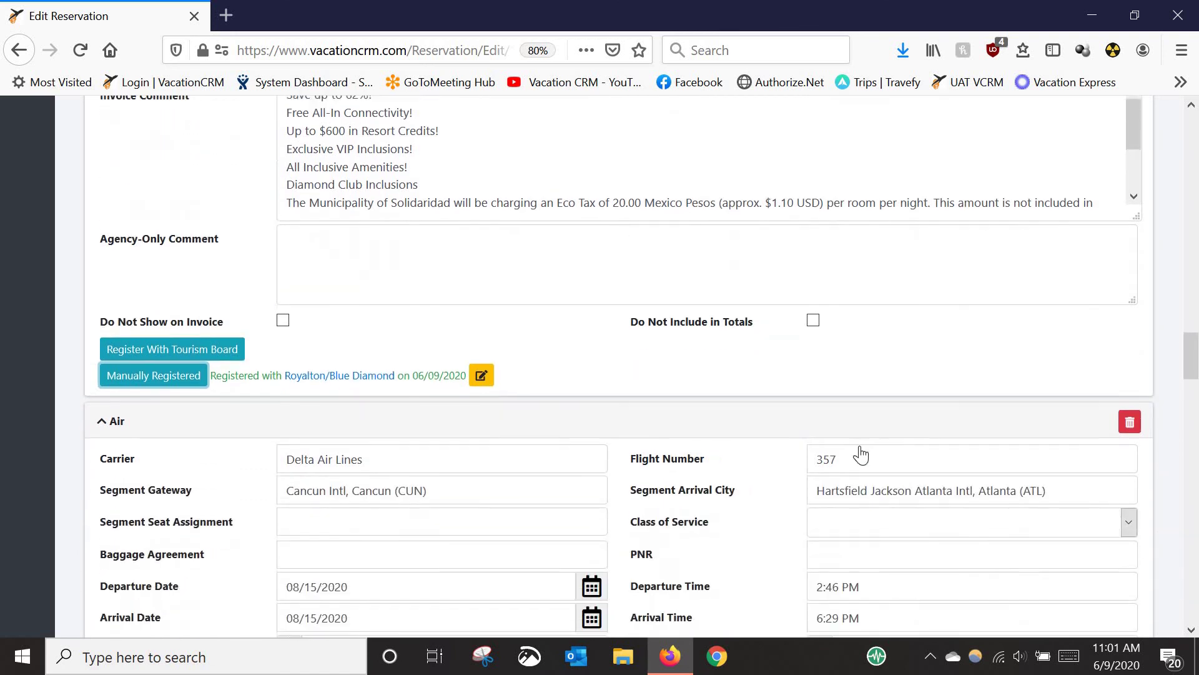
pyautogui.moveTo(1197, 361); pyautogui.dragTo(1021, 165)
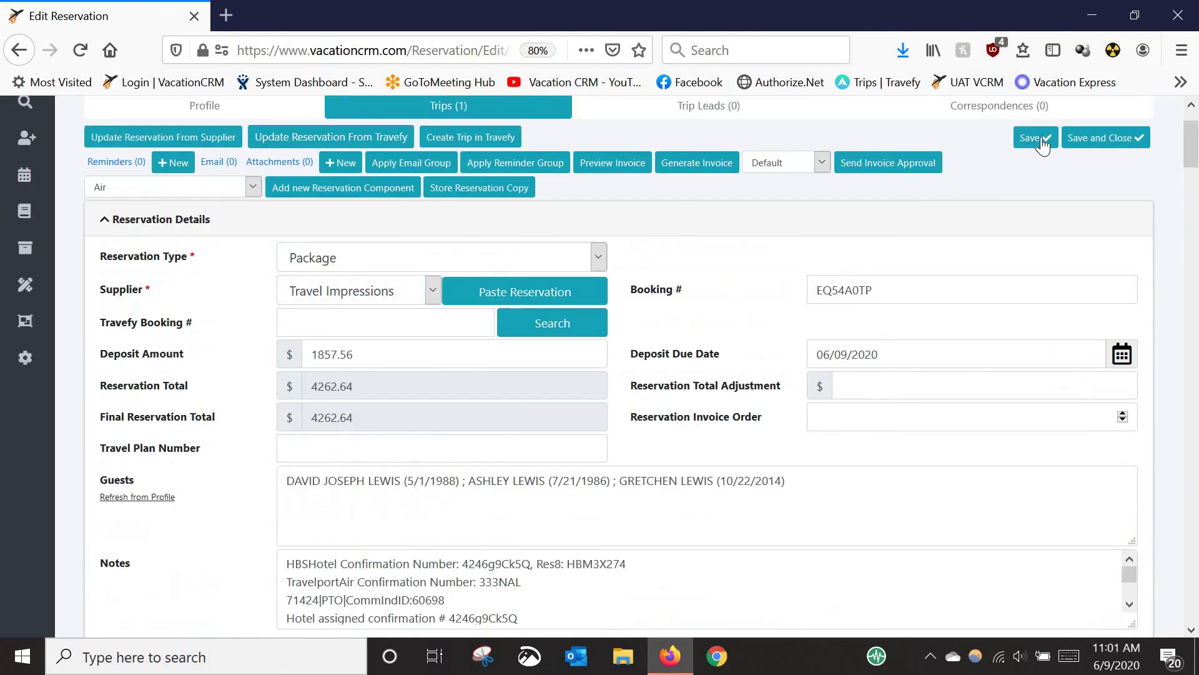
pyautogui.click(1034, 138)
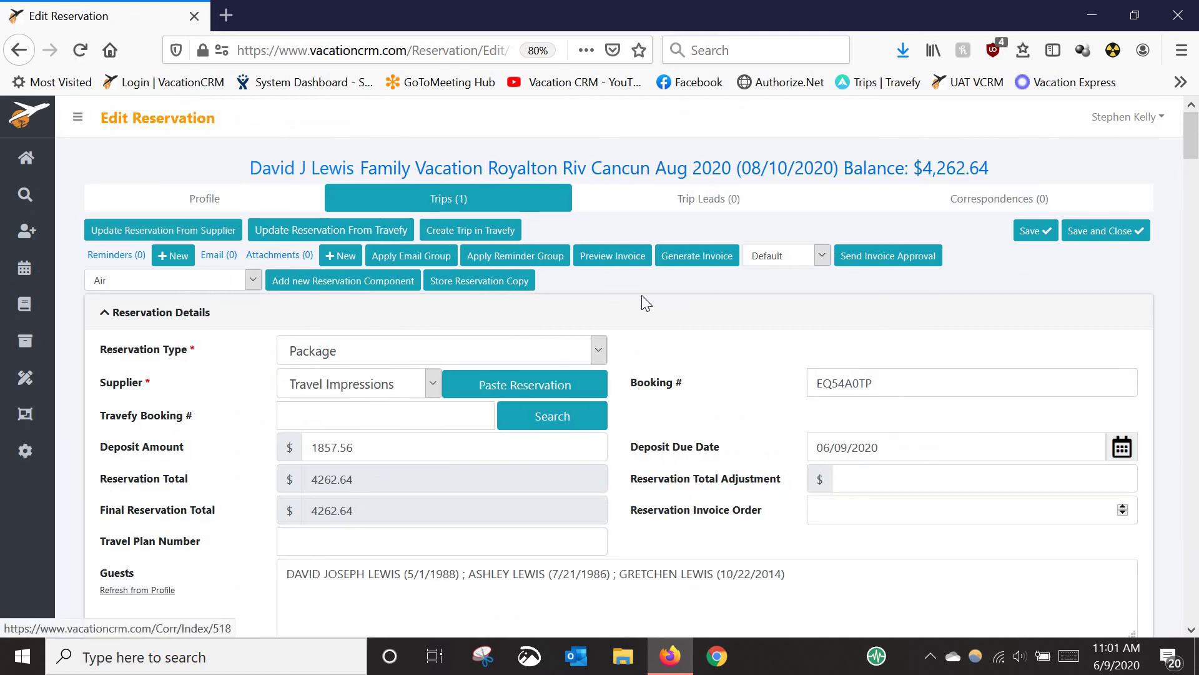
# Step: Preview the reservation's invoice and zoom the PDF out to 100%
pyautogui.click(606, 268)
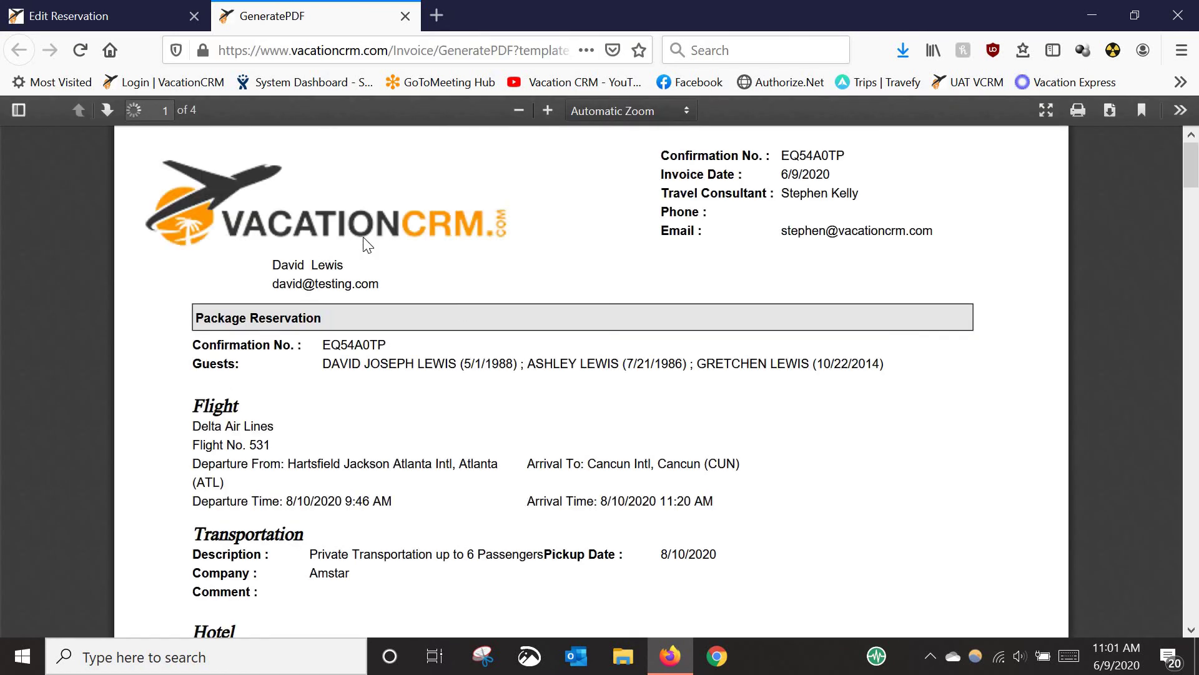
pyautogui.click(518, 110)
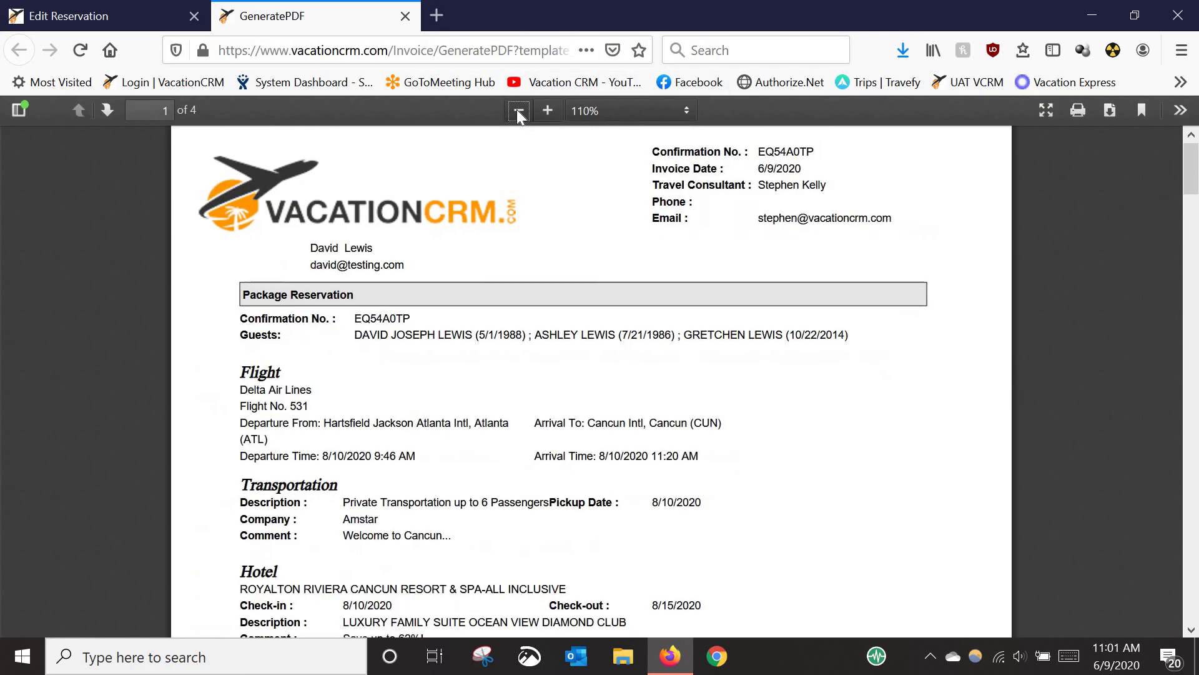
pyautogui.click(518, 111)
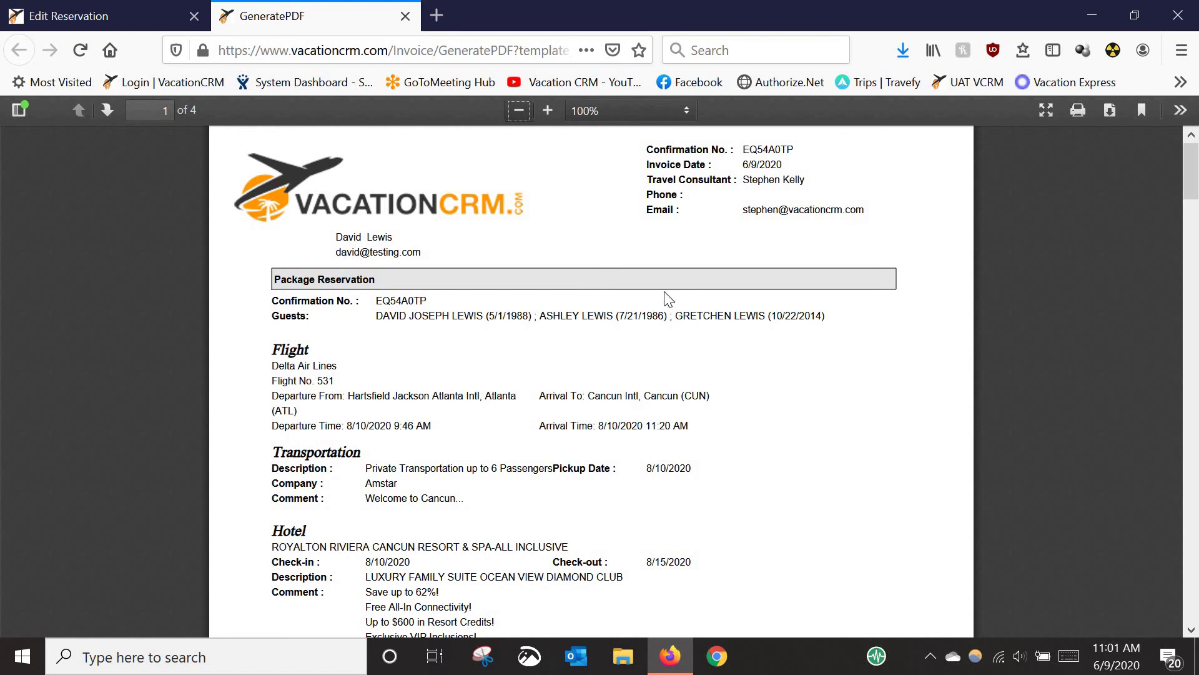
# Step: Examine the invoice preview's flight, transportation, hotel and travel protection details, totals and terms, and close the preview
pyautogui.scroll(-2, 465, 363)
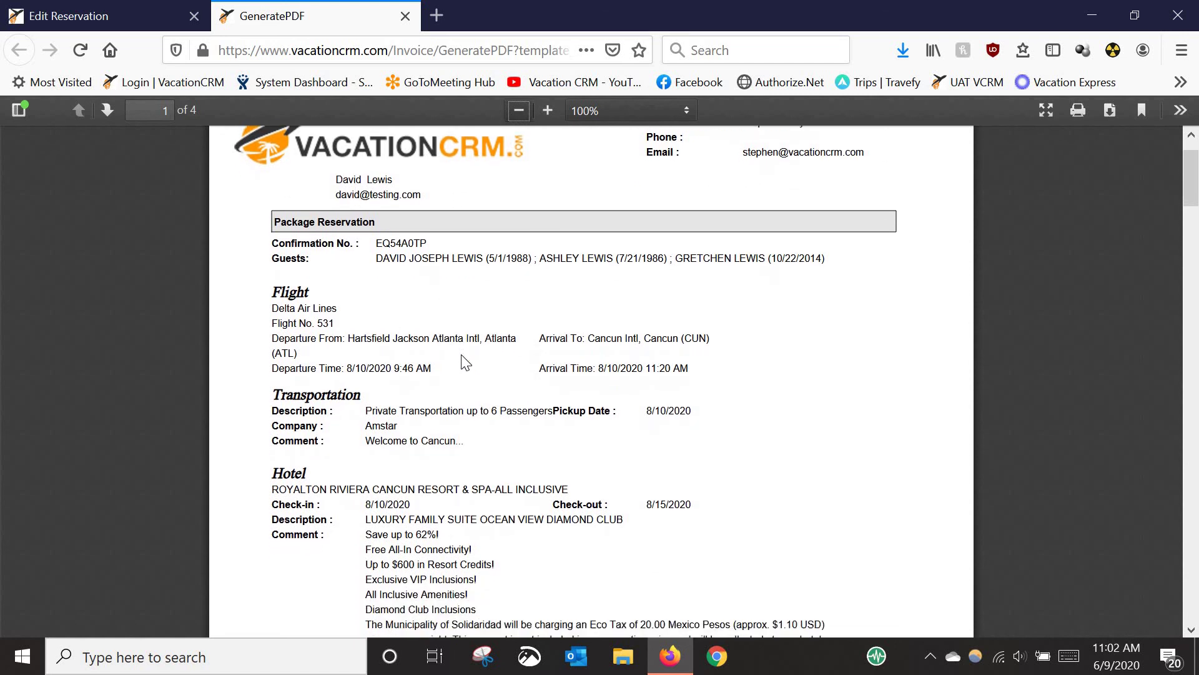
pyautogui.scroll(-4, 479, 309)
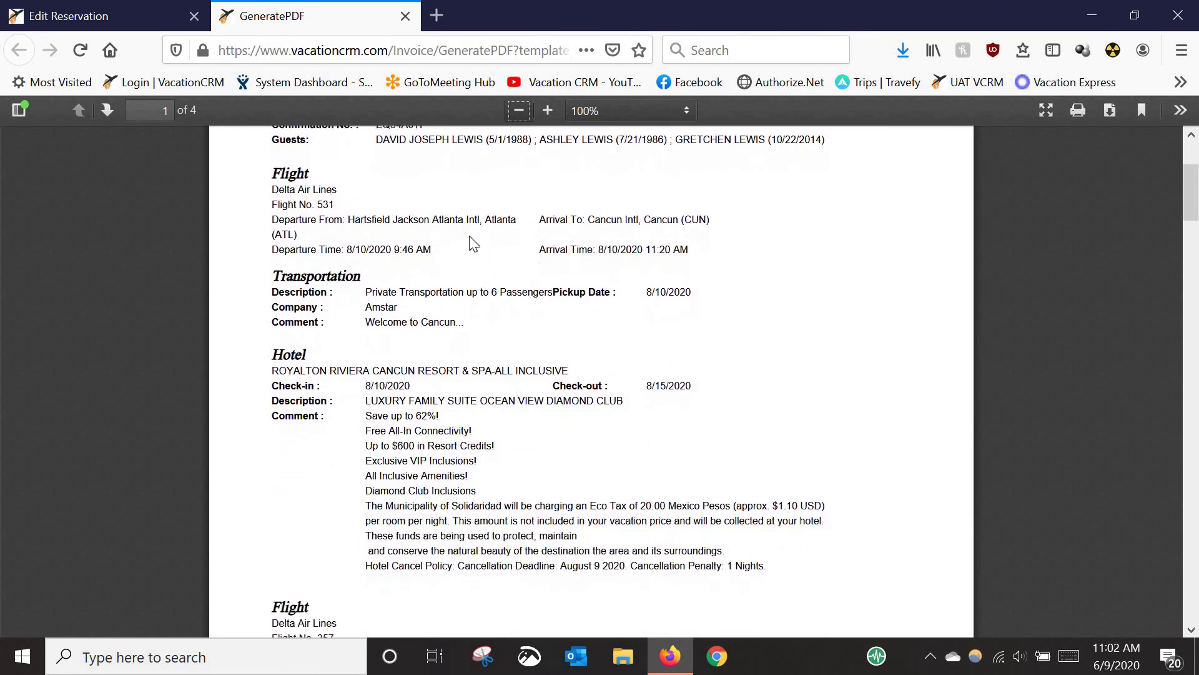
pyautogui.scroll(-10, 462, 405)
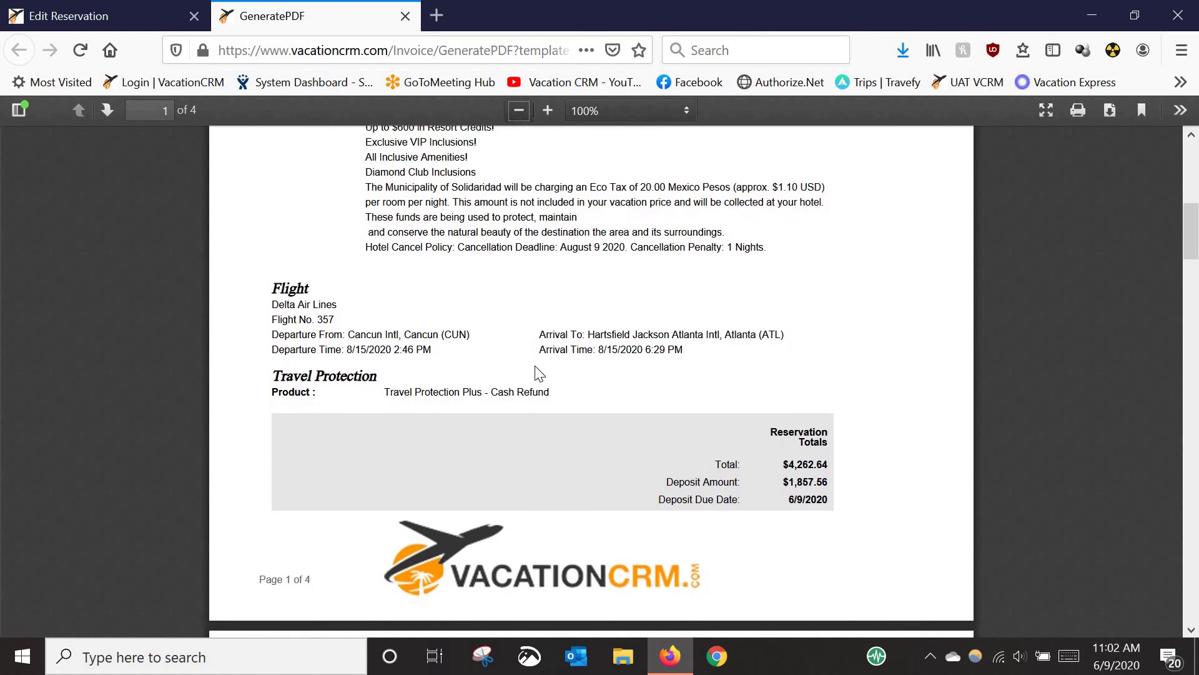
pyautogui.scroll(9, 199, 373)
pyautogui.scroll(1, 199, 373)
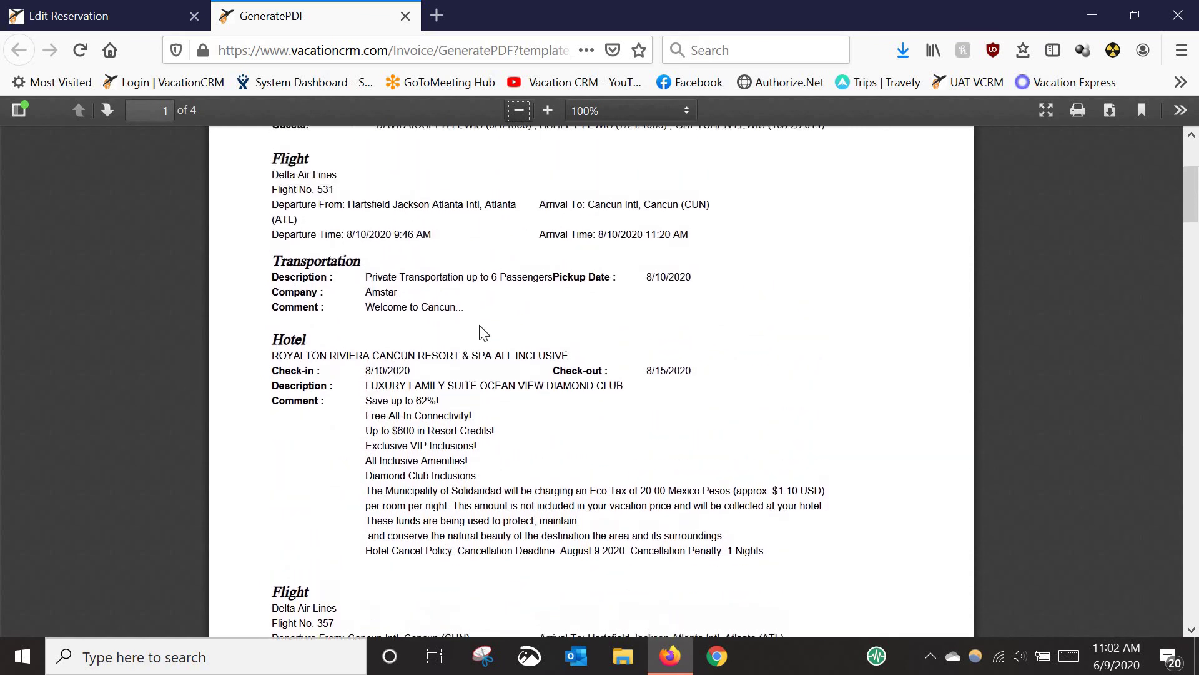
pyautogui.click(484, 316)
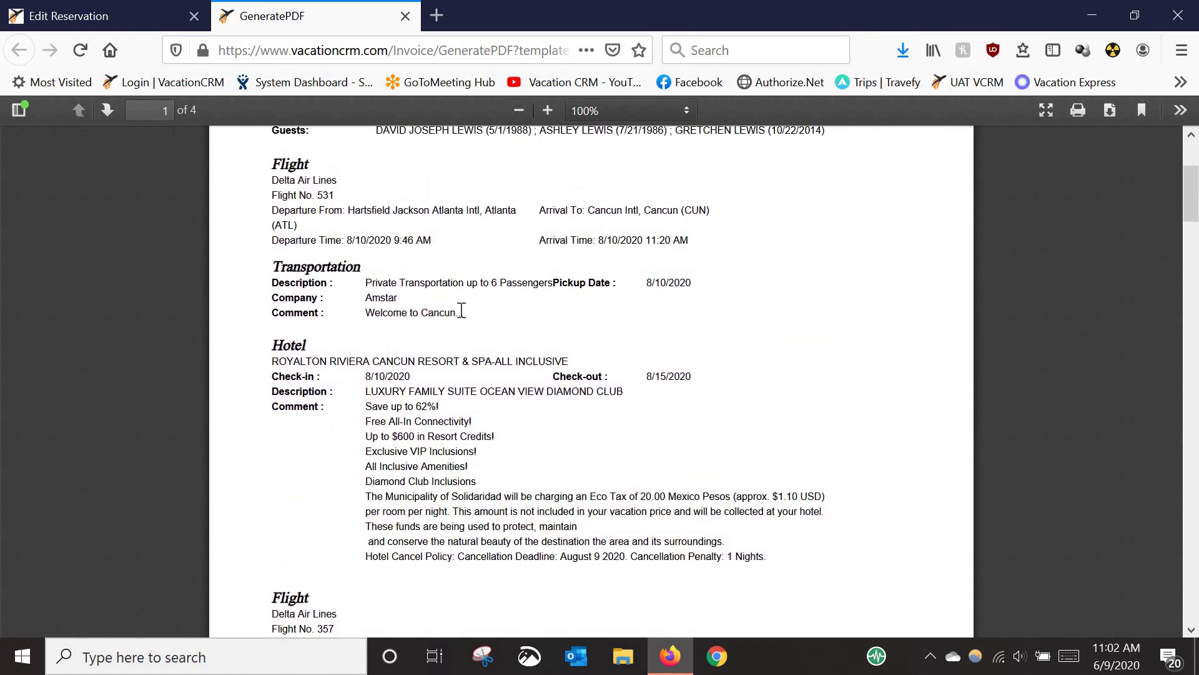
pyautogui.scroll(-4, 271, 362)
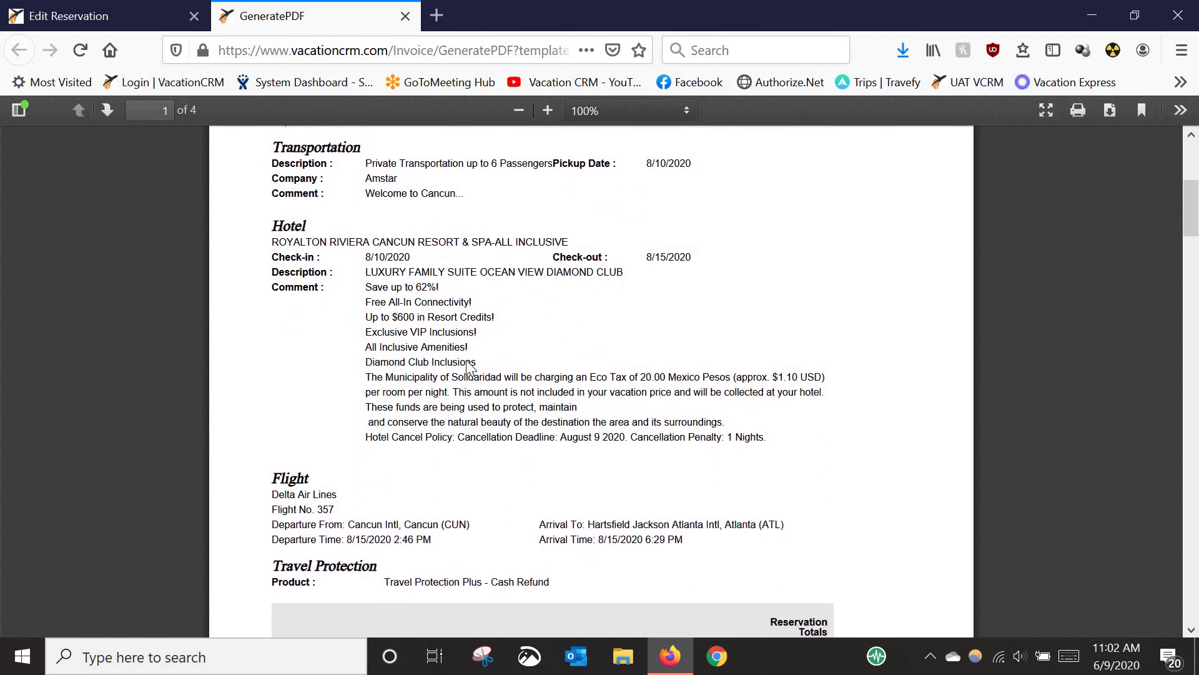
pyautogui.scroll(-6, 506, 413)
pyautogui.scroll(-13, 506, 412)
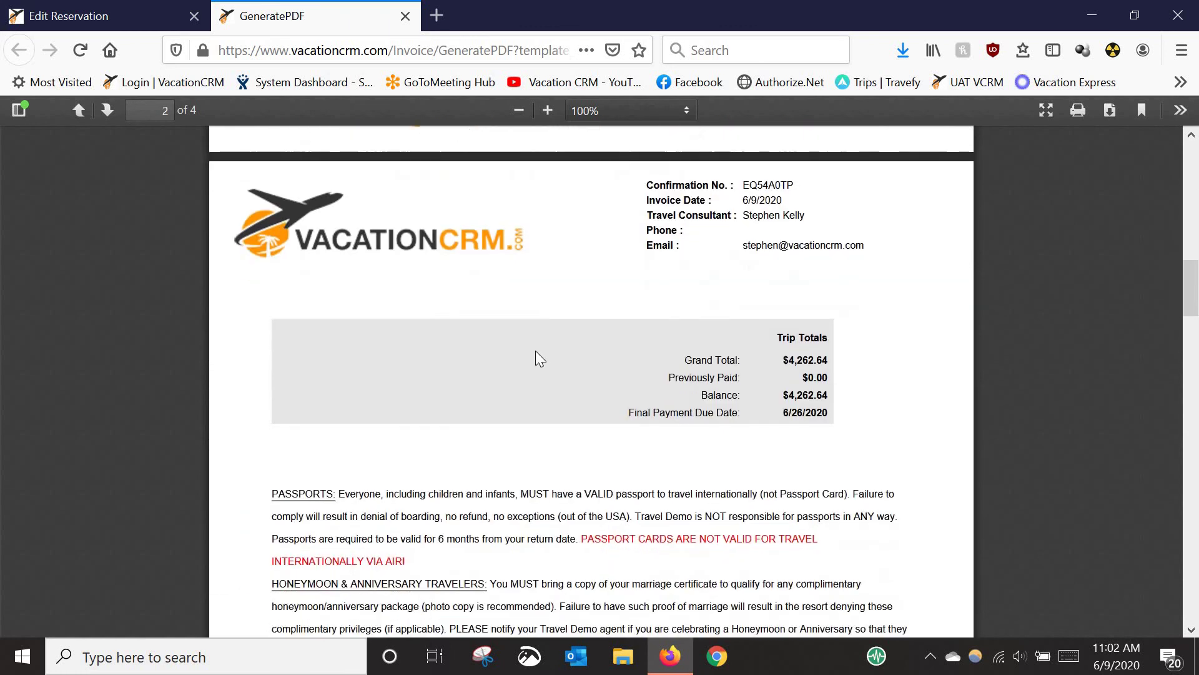
pyautogui.scroll(-4, 734, 436)
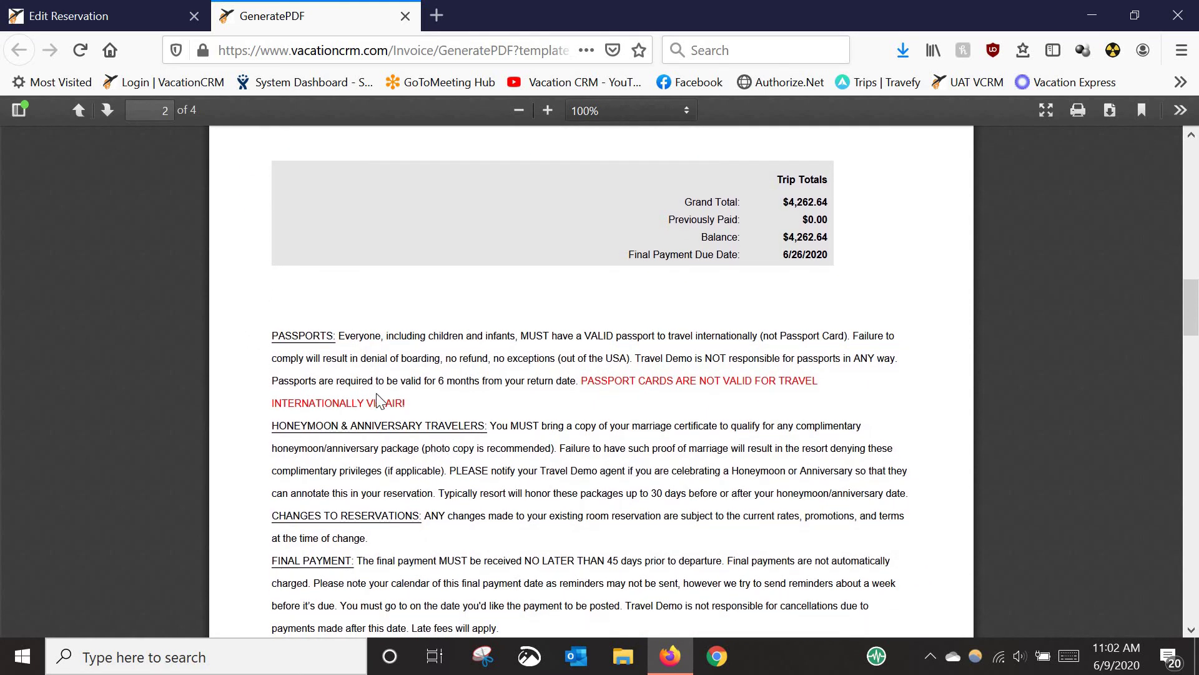
pyautogui.click(405, 16)
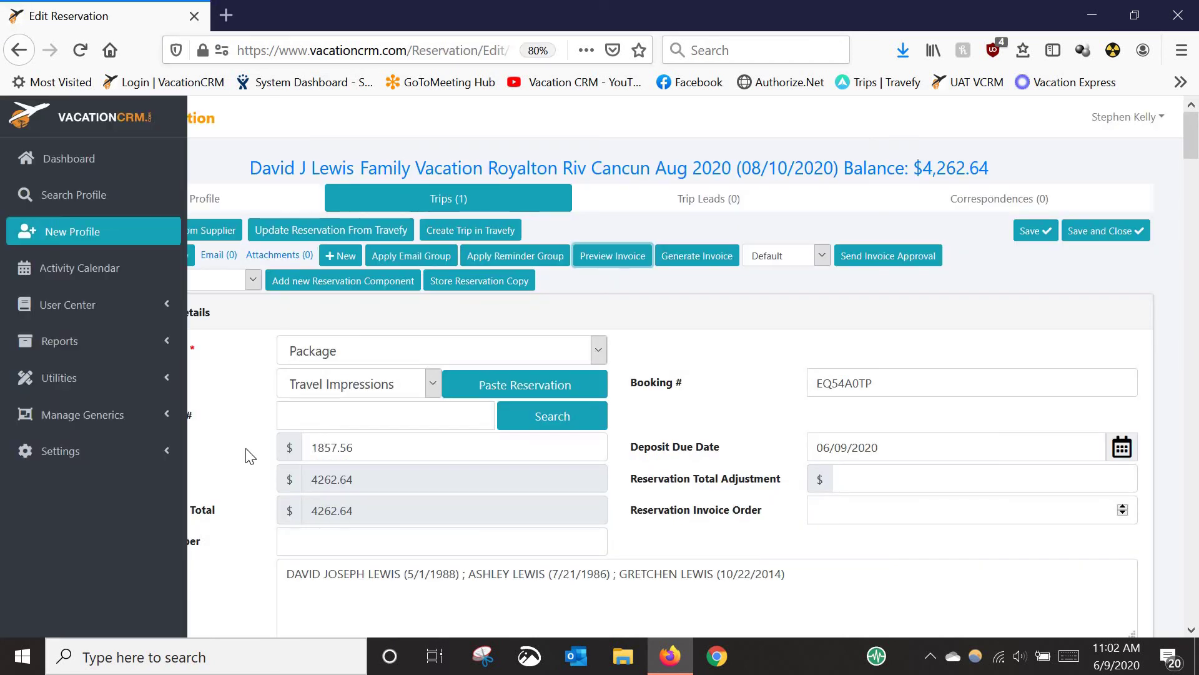
# Step: Generate the reservation's invoice with the Default template and dismiss the offered PDF download
pyautogui.scroll(-10, 678, 442)
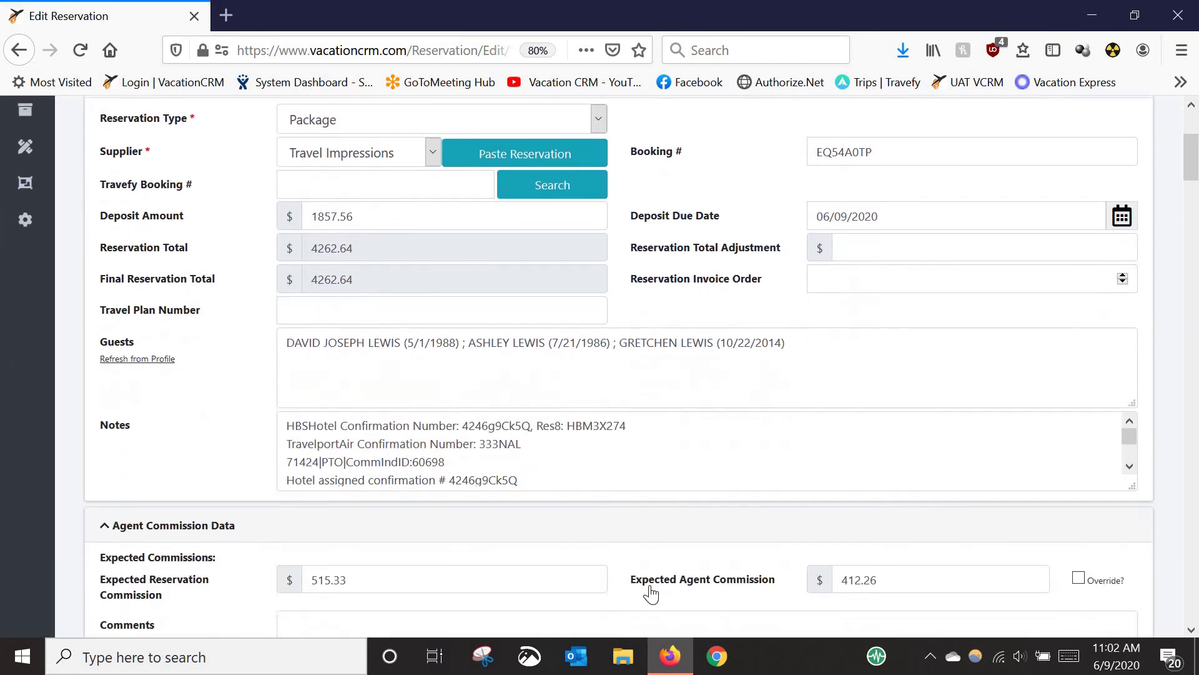
pyautogui.scroll(-10, 507, 550)
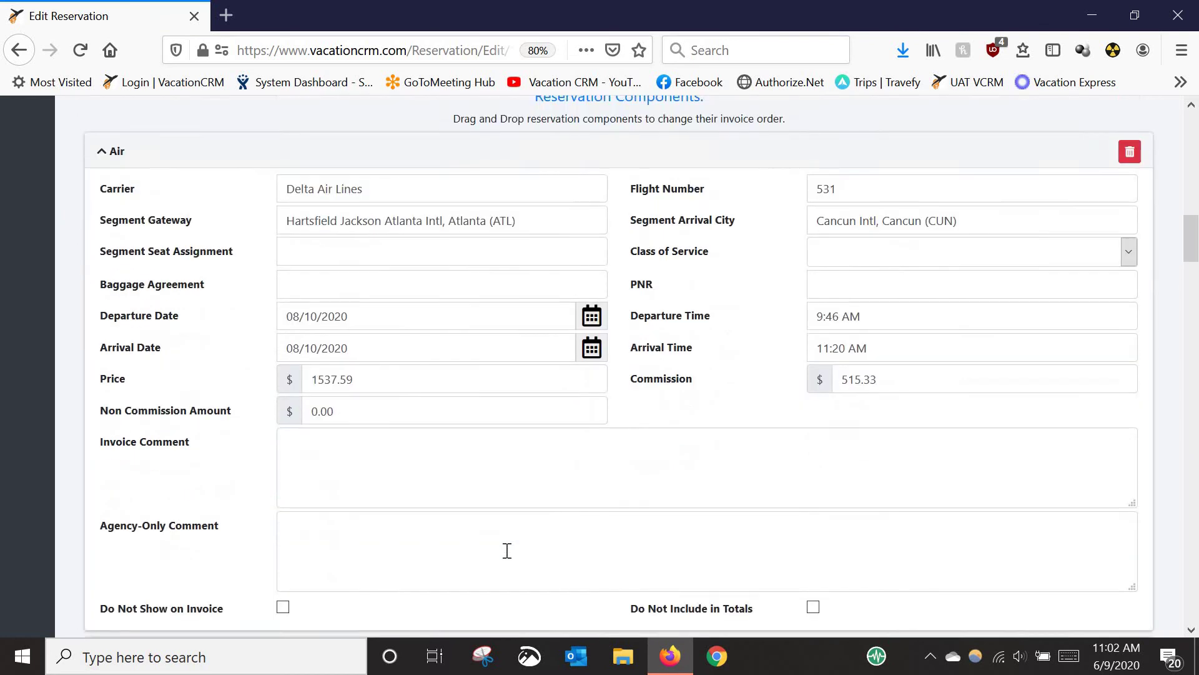
pyautogui.scroll(-3, 539, 569)
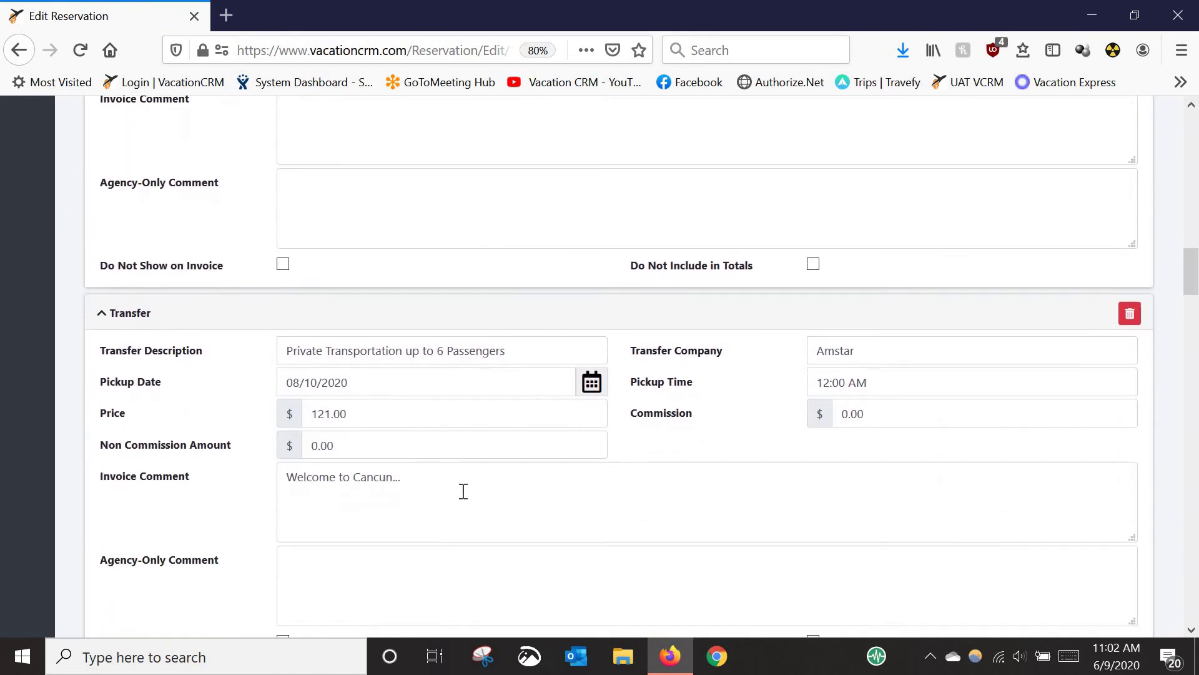
pyautogui.scroll(15, 642, 377)
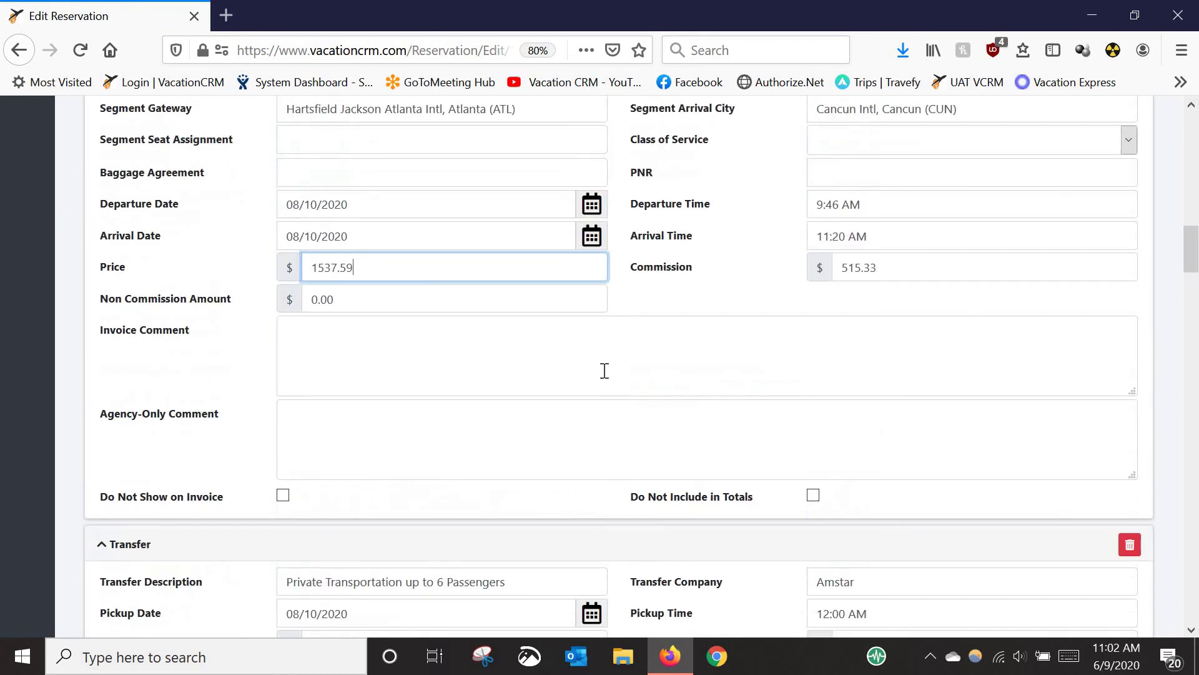
pyautogui.scroll(7, 634, 378)
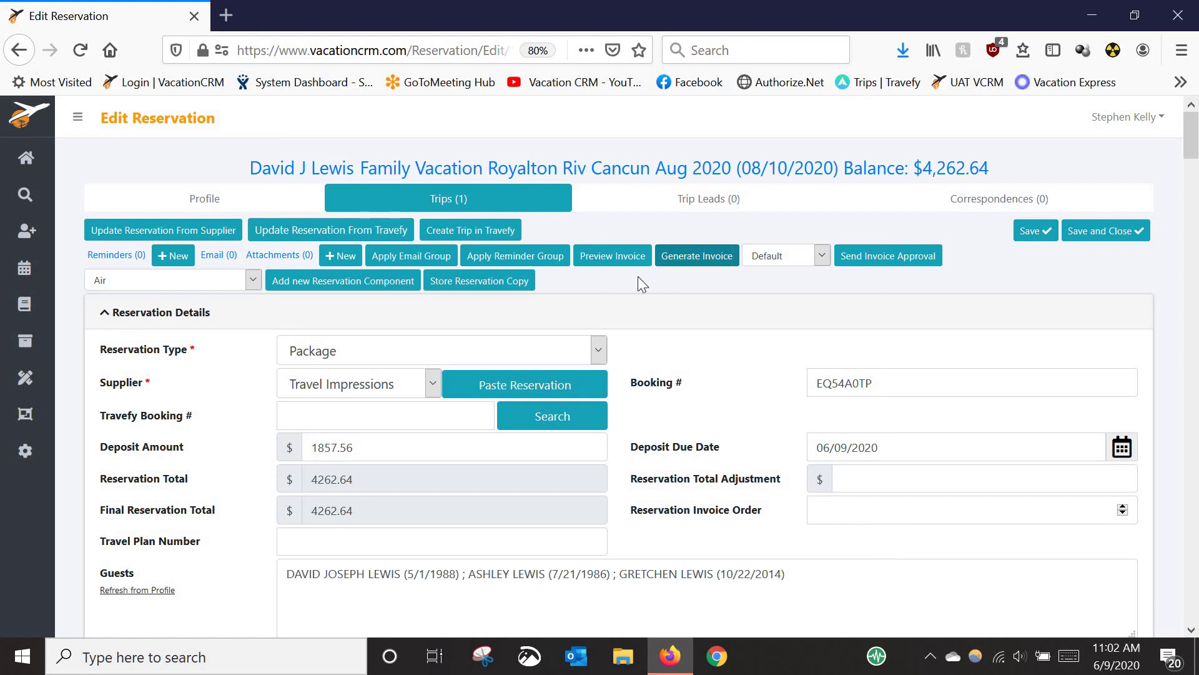
pyautogui.click(697, 257)
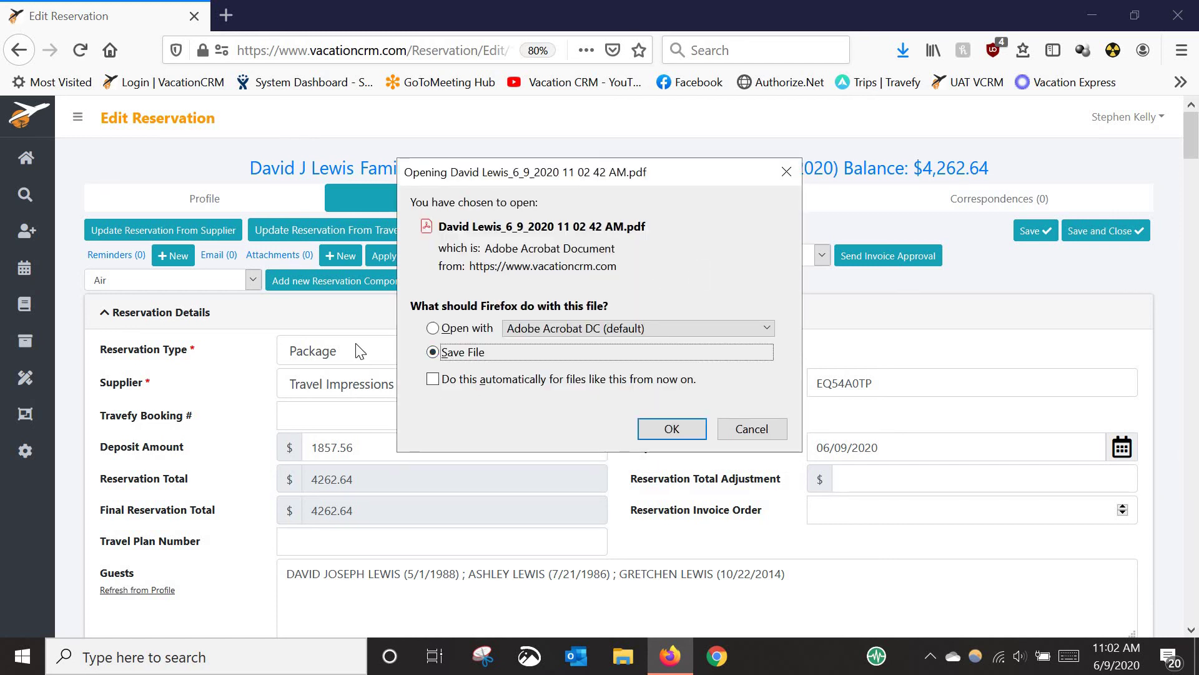
pyautogui.click(786, 173)
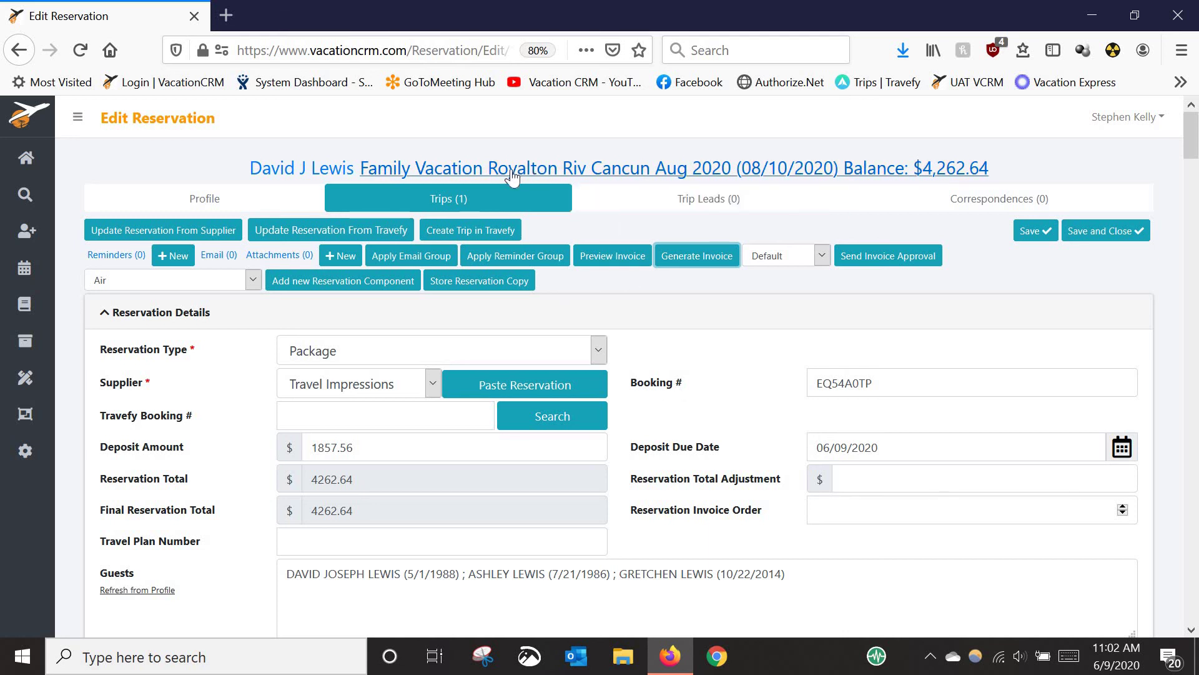
# Step: Open the Family Vacation Royalton Riv Cancun Aug 2020 trip and examine its trip information, reservations, payments and invoices
pyautogui.click(621, 173)
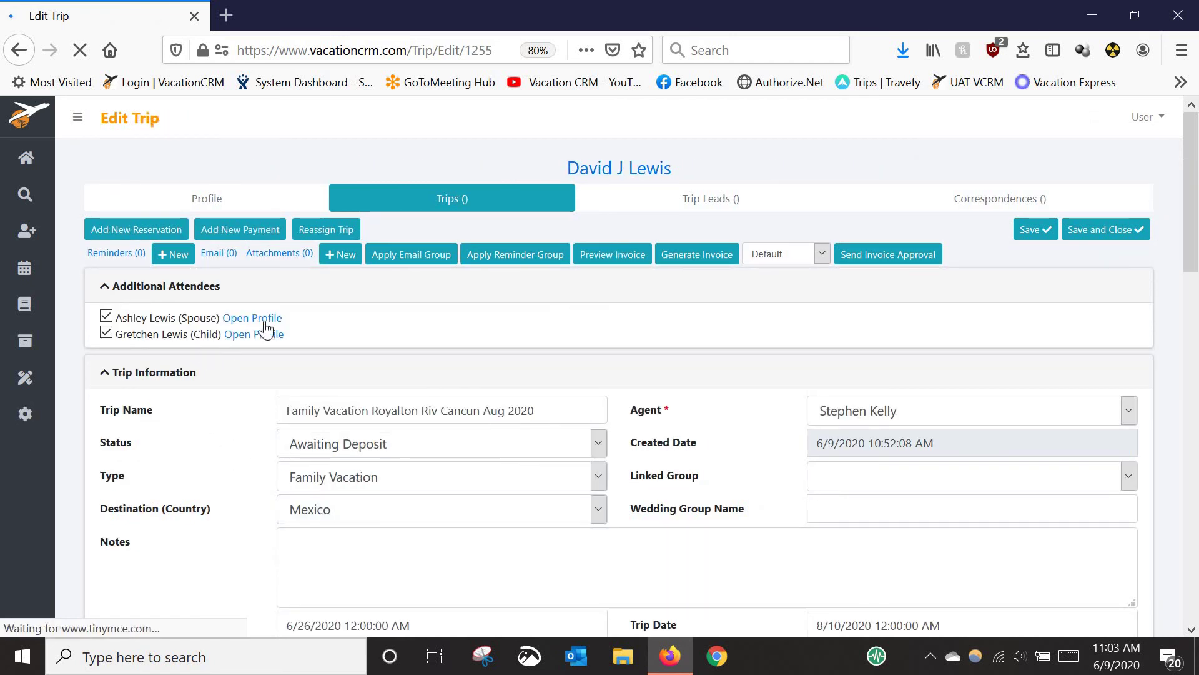
pyautogui.scroll(-3, 443, 325)
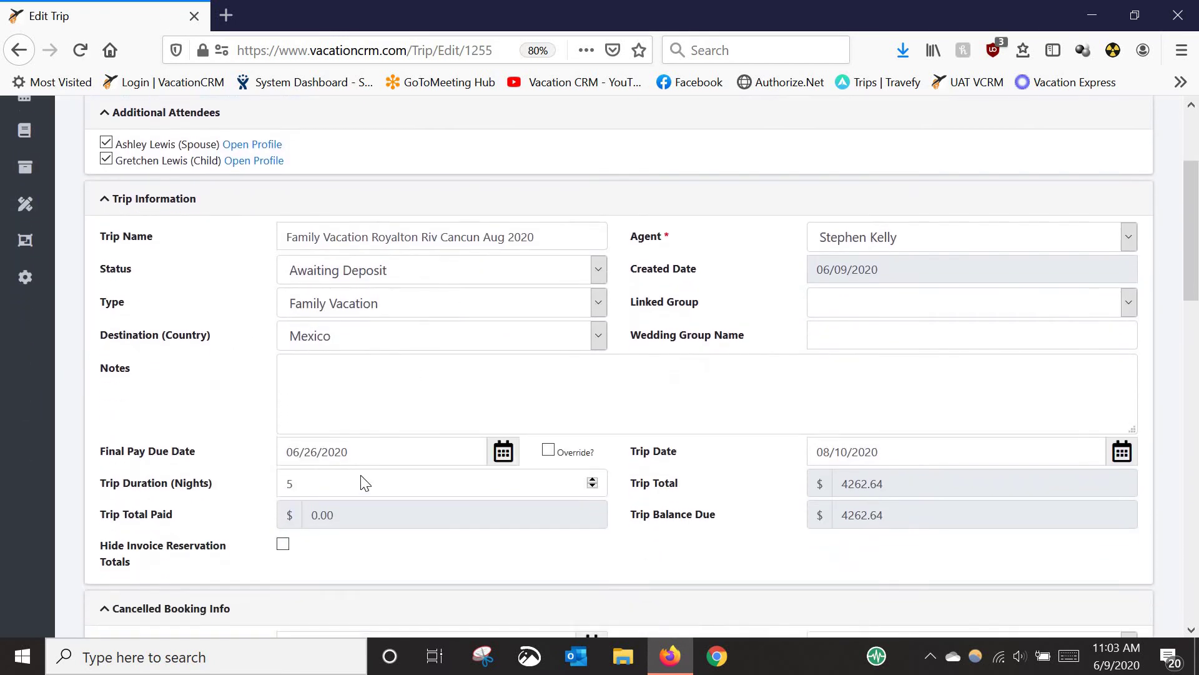
pyautogui.scroll(-1, 966, 380)
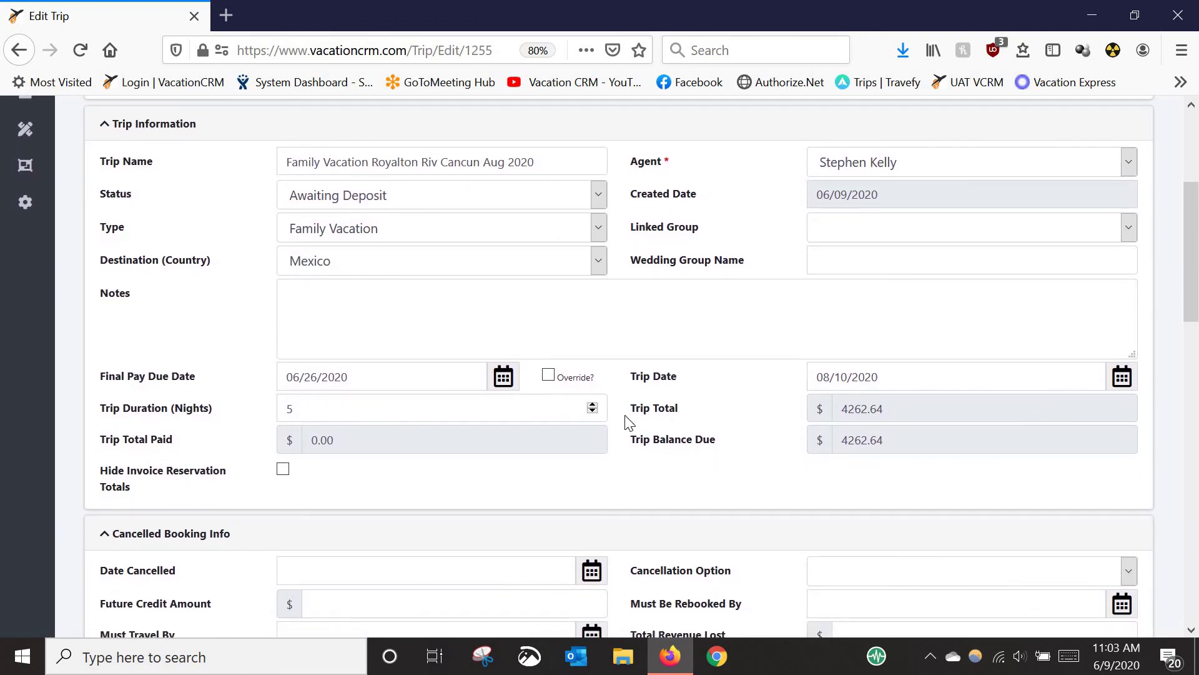
pyautogui.scroll(-6, 750, 353)
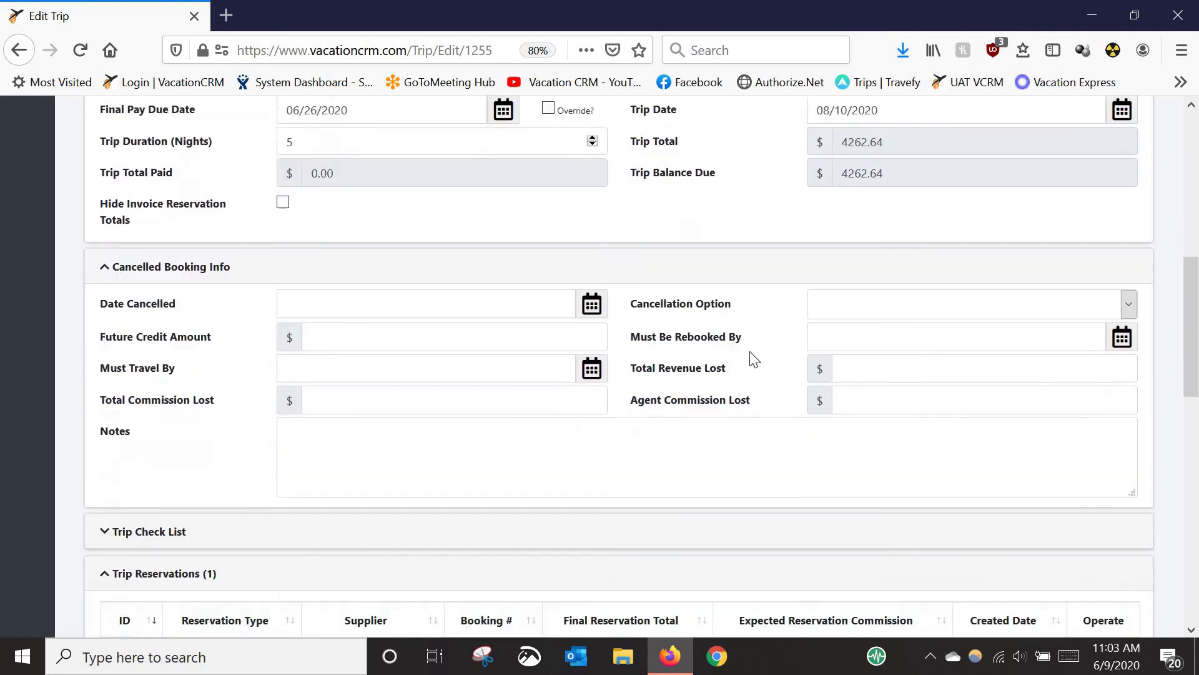
pyautogui.scroll(-3, 506, 407)
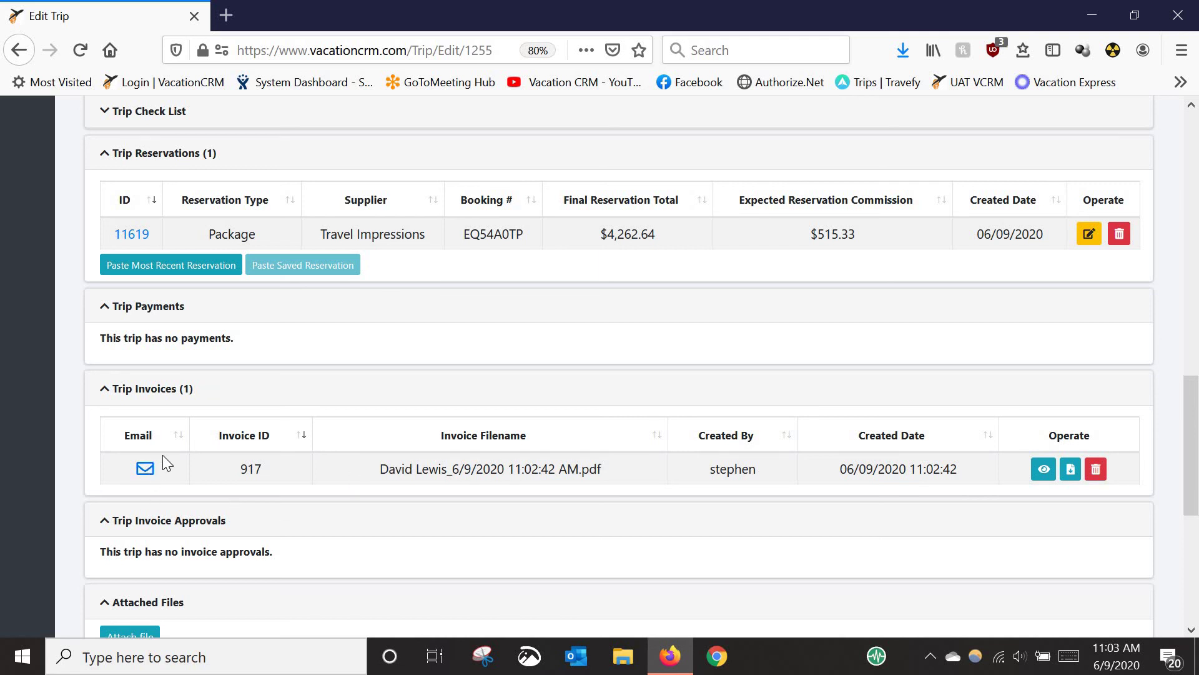
pyautogui.scroll(3, 584, 439)
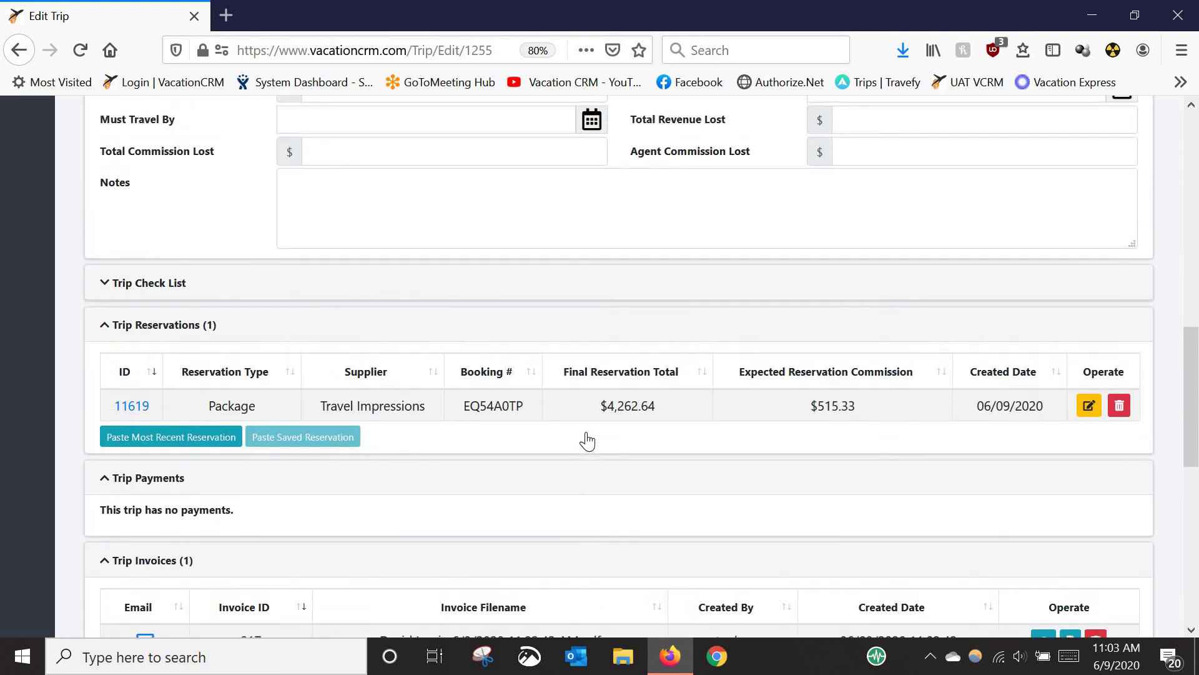